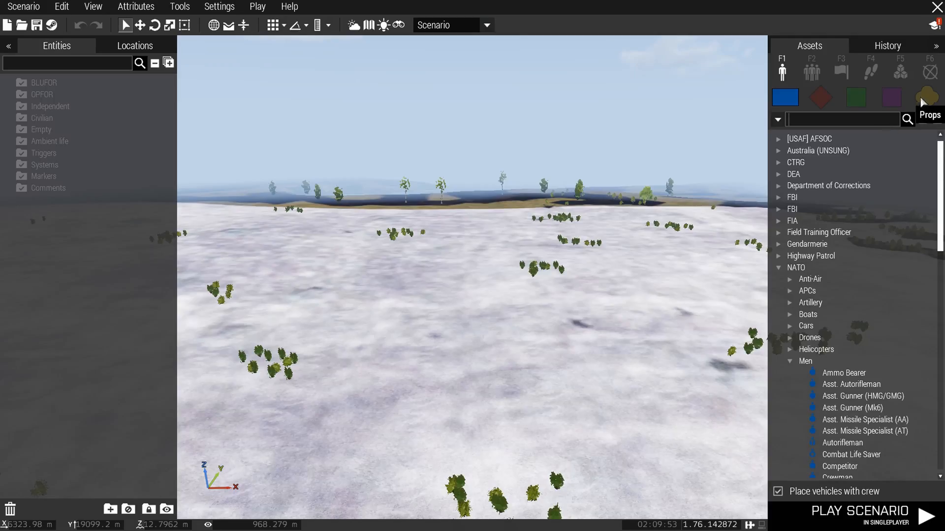
Search the props for "ied" and place a Large IED (Dug-in) on the snowy ground
{"action": "left_click", "coordinate": [926, 98]}
{"action": "type", "text": "ied"}
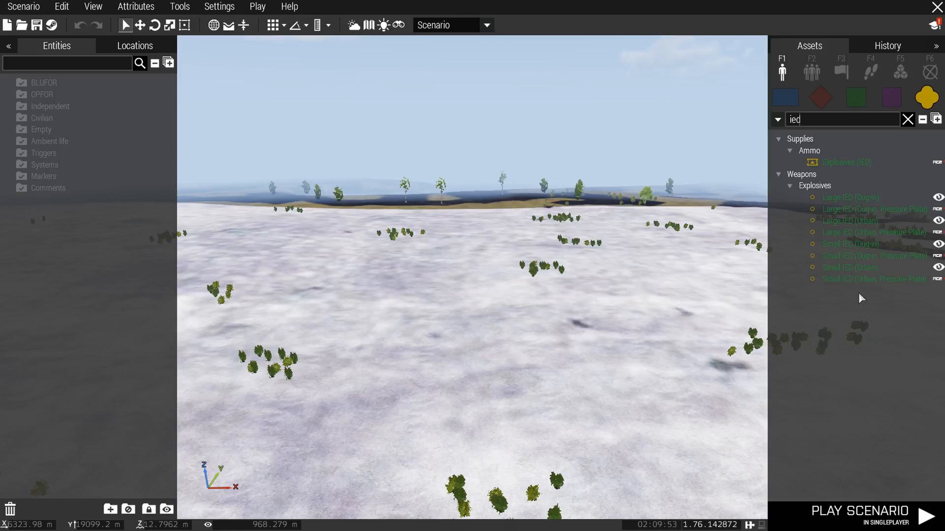
{"action": "left_click", "coordinate": [859, 199]}
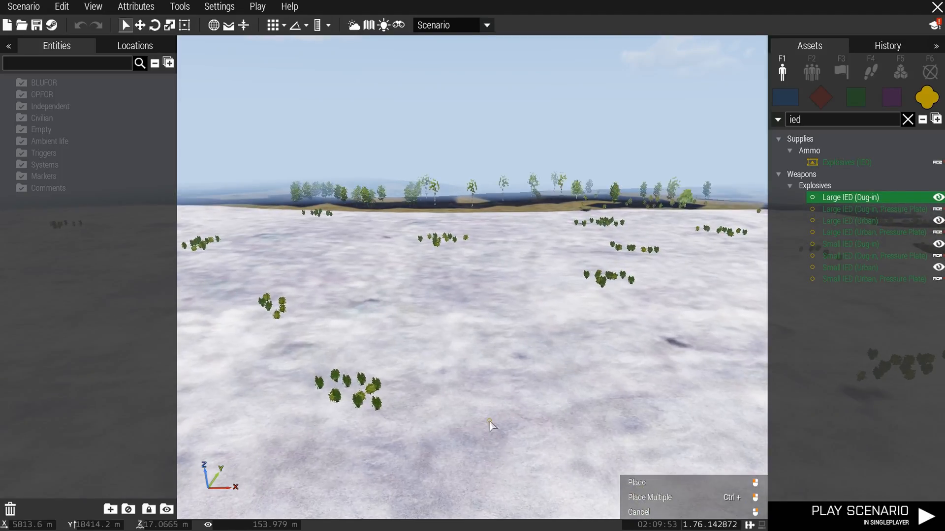
{"action": "left_click", "coordinate": [490, 422]}
{"action": "scroll", "coordinate": [488, 461], "scroll_direction": "up", "scroll_amount": 5}
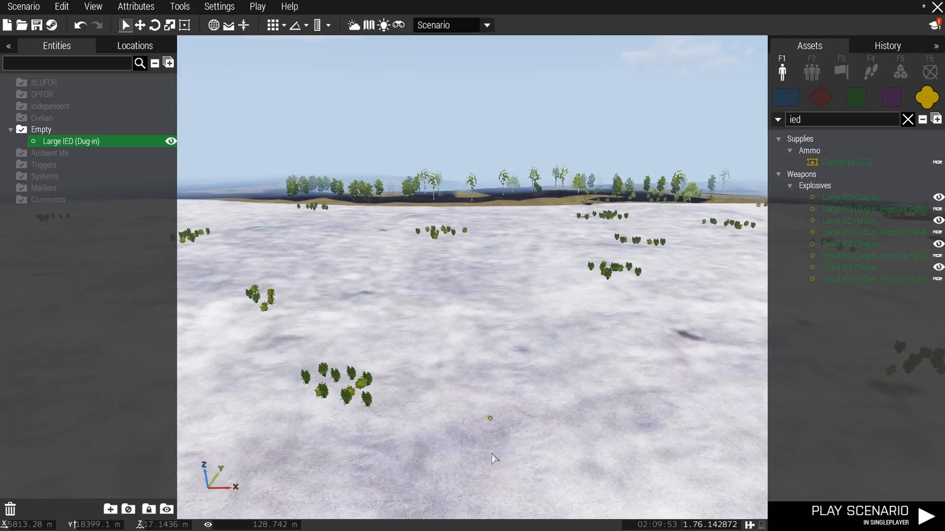
{"action": "scroll", "coordinate": [495, 462], "scroll_direction": "up", "scroll_amount": 3}
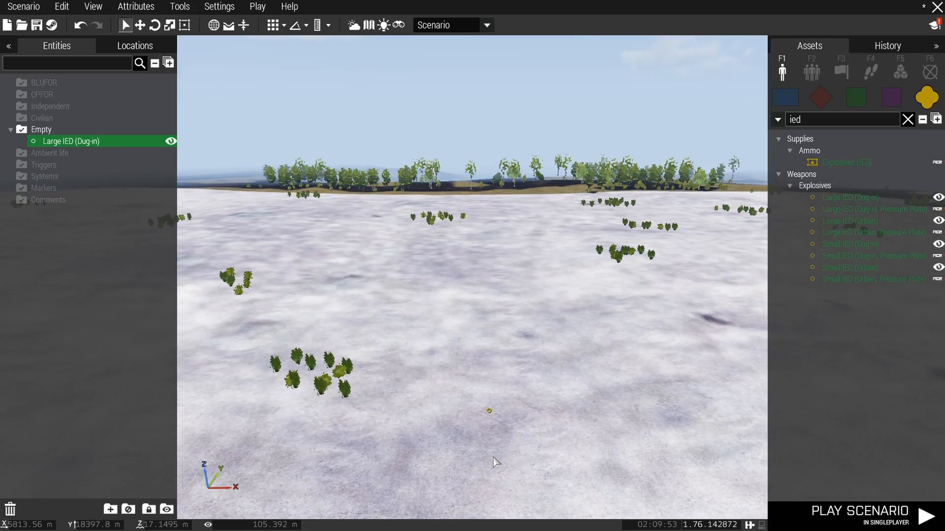
{"action": "scroll", "coordinate": [496, 461], "scroll_direction": "up", "scroll_amount": 4}
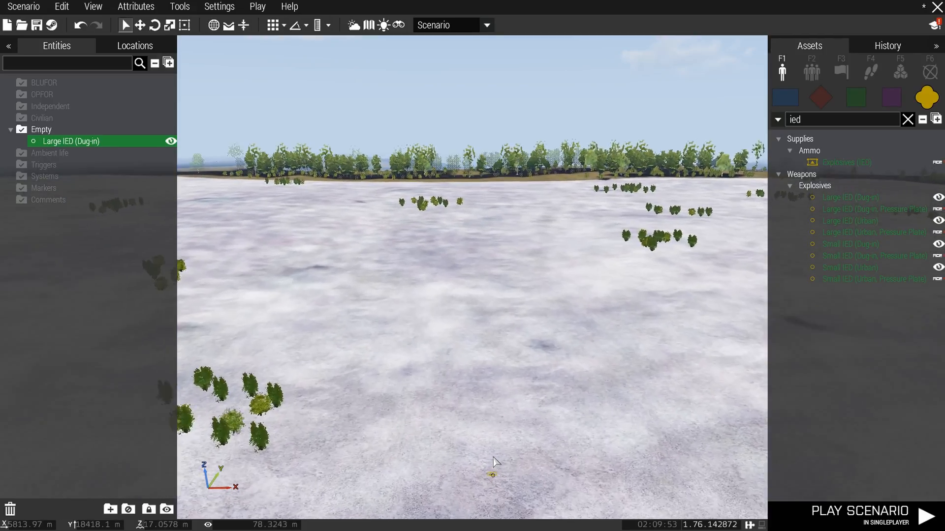
{"action": "scroll", "coordinate": [495, 464], "scroll_direction": "up", "scroll_amount": 1}
{"action": "right_click_drag", "start_coordinate": [495, 463], "coordinate": [563, 374]}
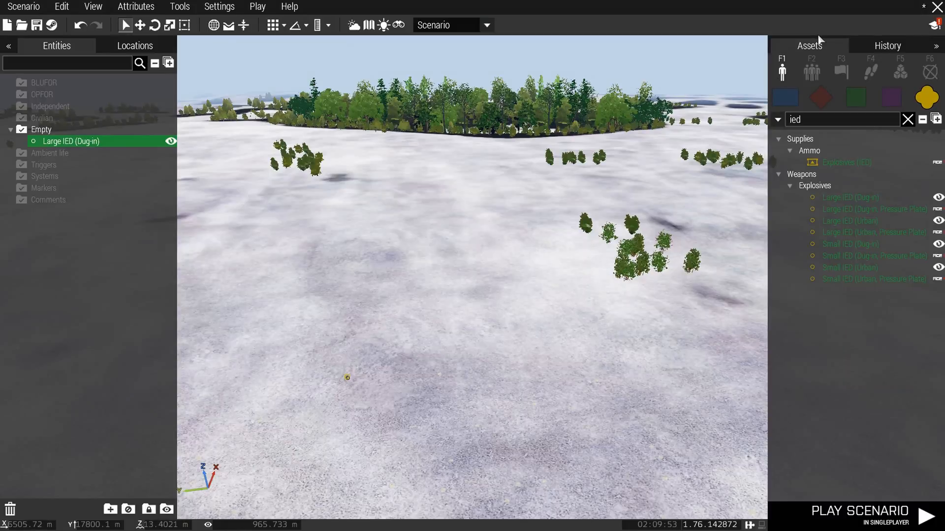
Clear the asset search, place a Ø 100 m trigger near the IED and adjust its position
{"action": "left_click", "coordinate": [897, 71]}
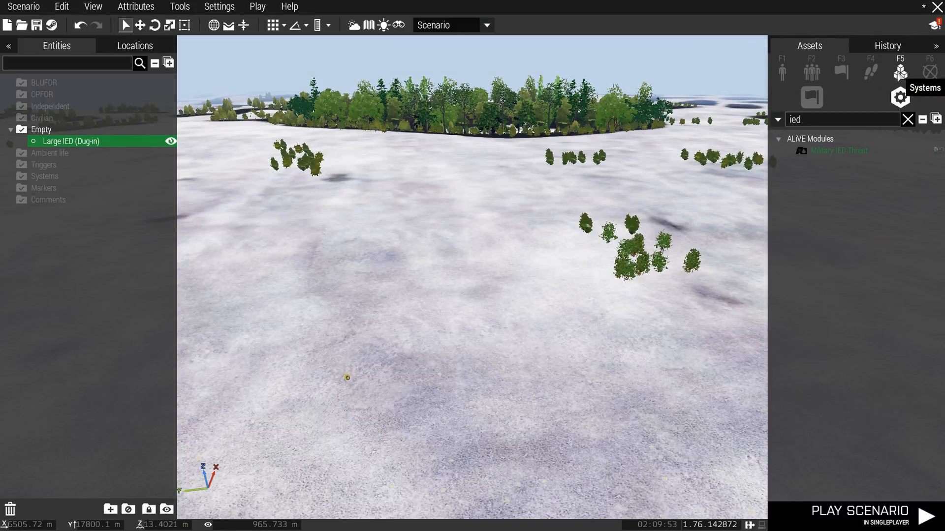
{"action": "left_click_drag", "start_coordinate": [814, 122], "coordinate": [778, 122]}
{"action": "key", "text": "BackSpace"}
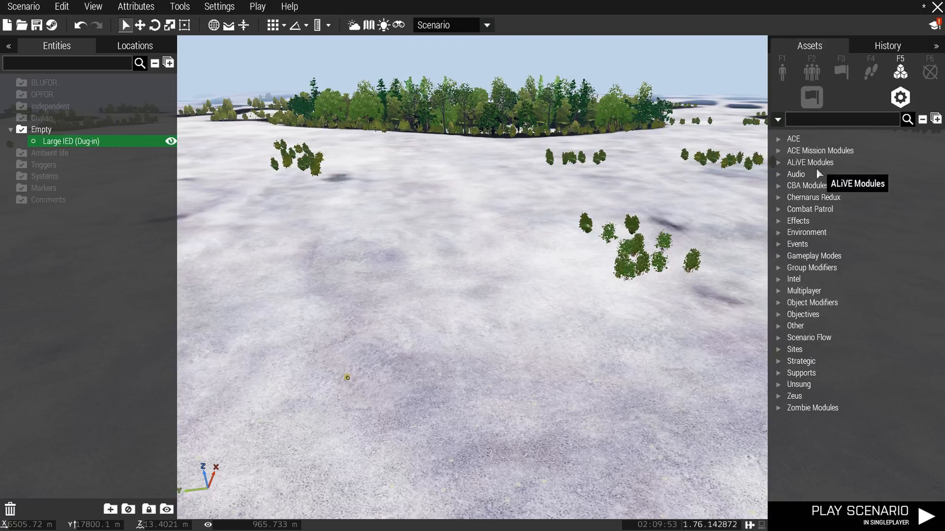
{"action": "left_click", "coordinate": [866, 73]}
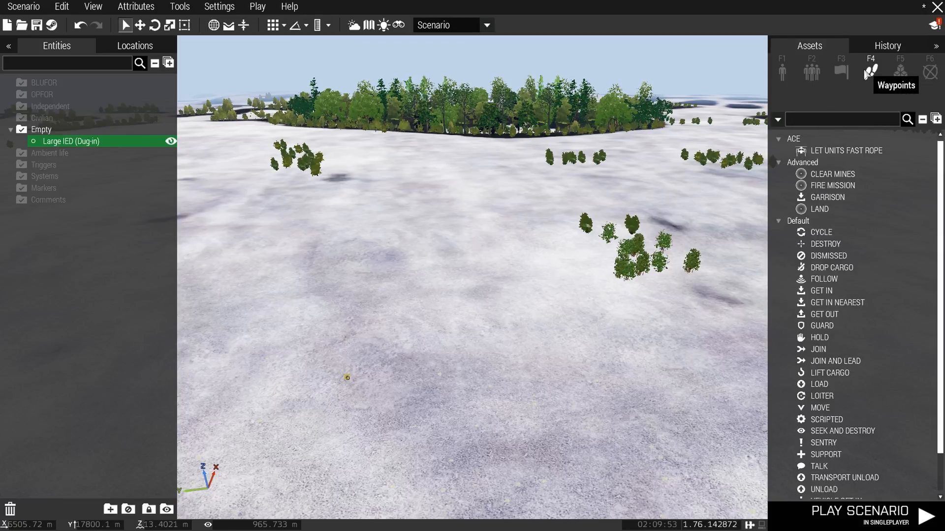
{"action": "left_click", "coordinate": [842, 72]}
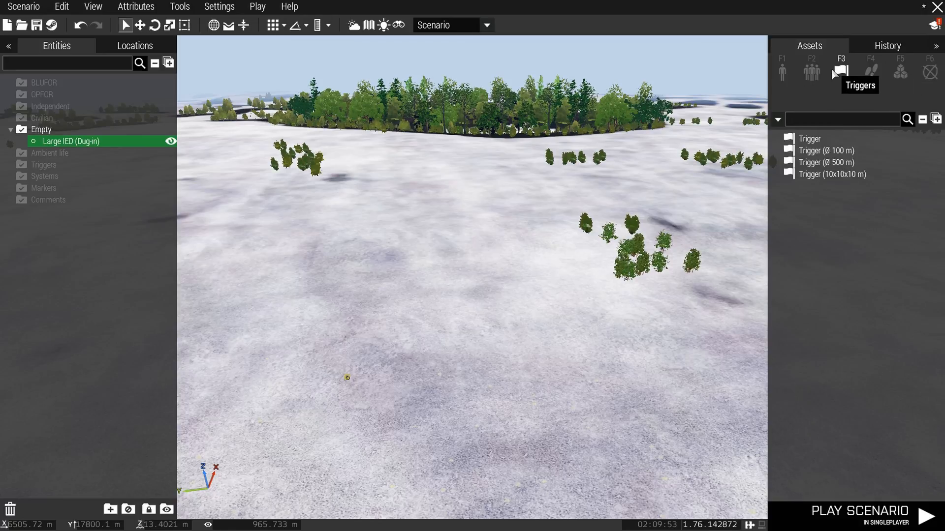
{"action": "left_click", "coordinate": [821, 153]}
{"action": "key", "text": "d"}
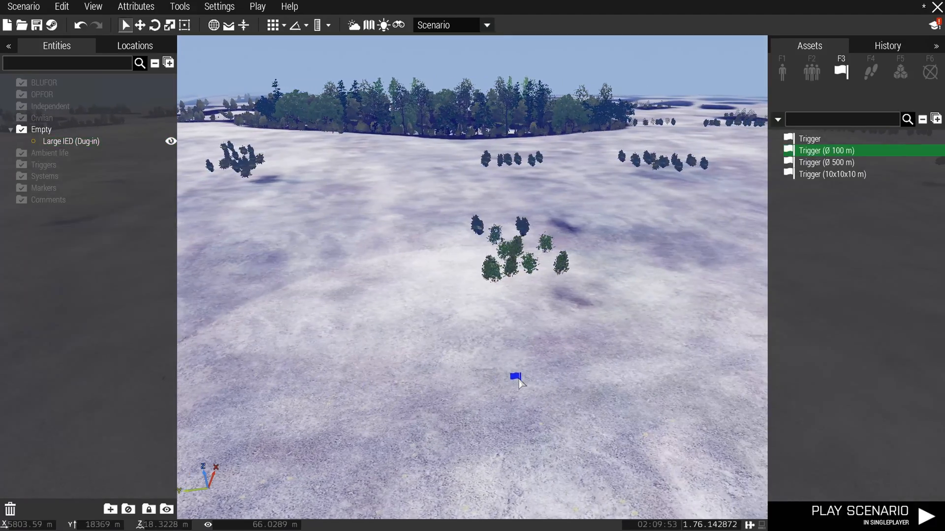
{"action": "left_click", "coordinate": [608, 350]}
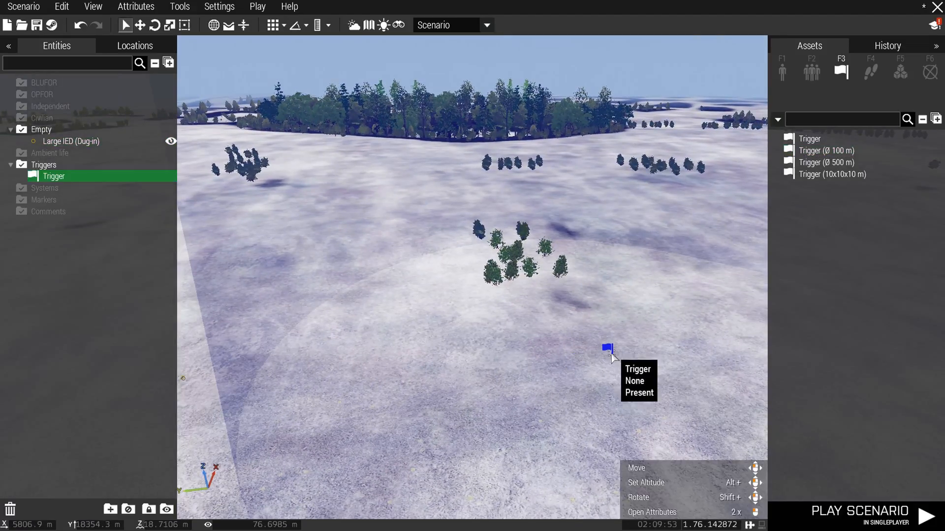
{"action": "left_click_drag", "start_coordinate": [608, 350], "coordinate": [614, 375]}
Give the Large IED (Dug-in) the variable name IED_1
{"action": "key", "text": "a"}
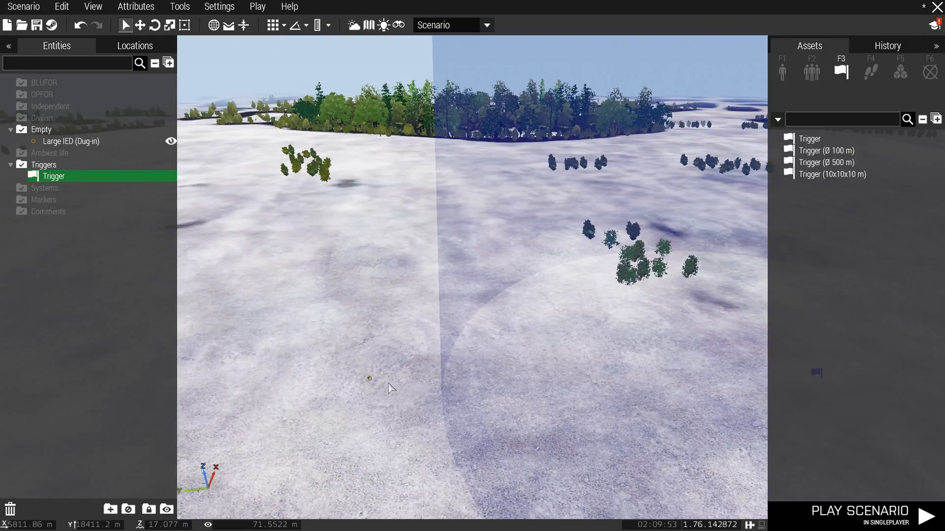
{"action": "double_click", "coordinate": [370, 379]}
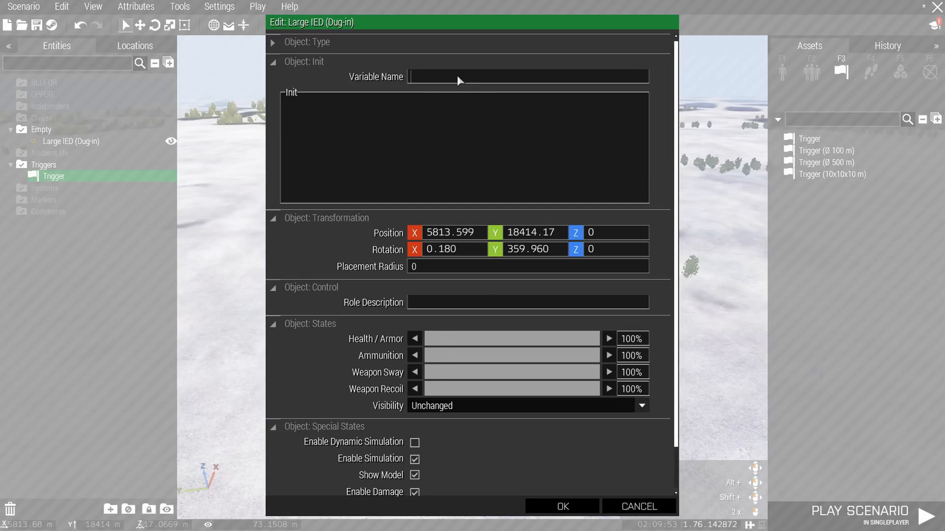
{"action": "type", "text": "IED_1"}
{"action": "left_click", "coordinate": [561, 508]}
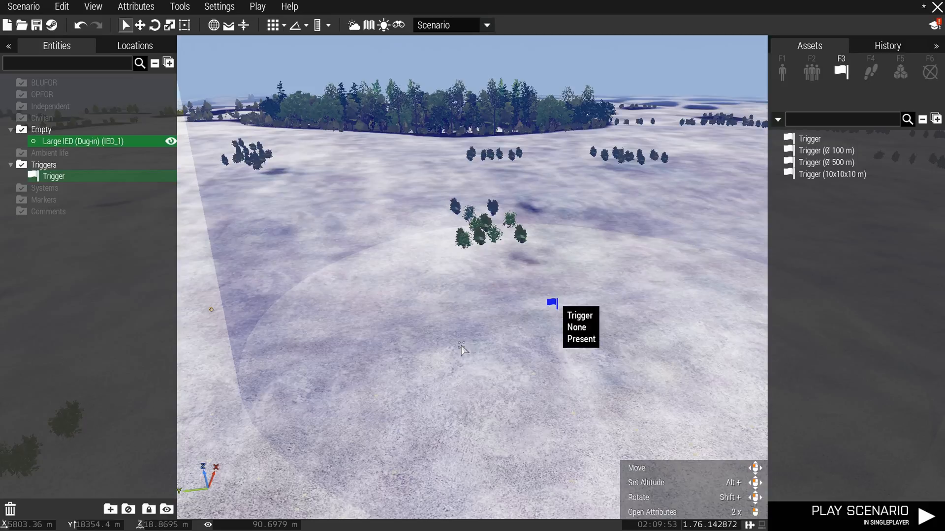
In the trigger's attributes, keep the type at None and set the activation to BLUFOR
{"action": "double_click", "coordinate": [463, 349]}
{"action": "left_click", "coordinate": [395, 244]}
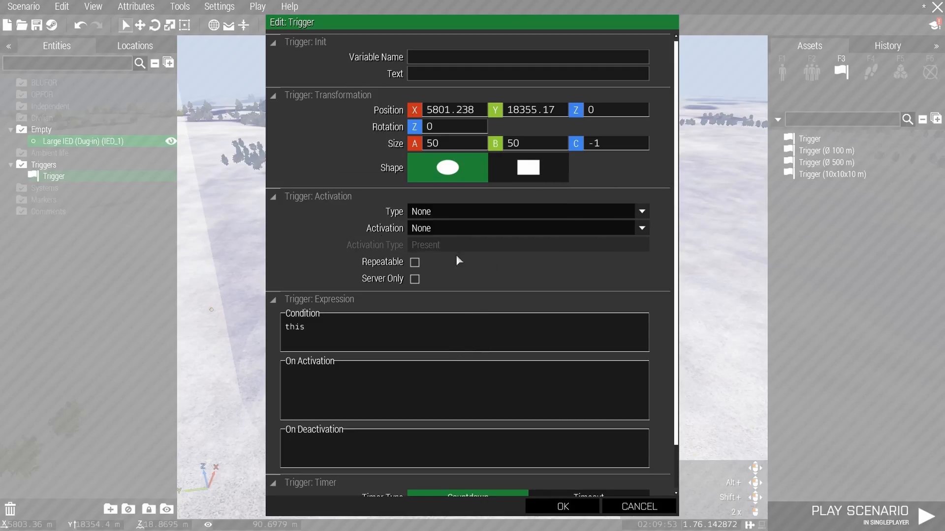
{"action": "left_click", "coordinate": [435, 215]}
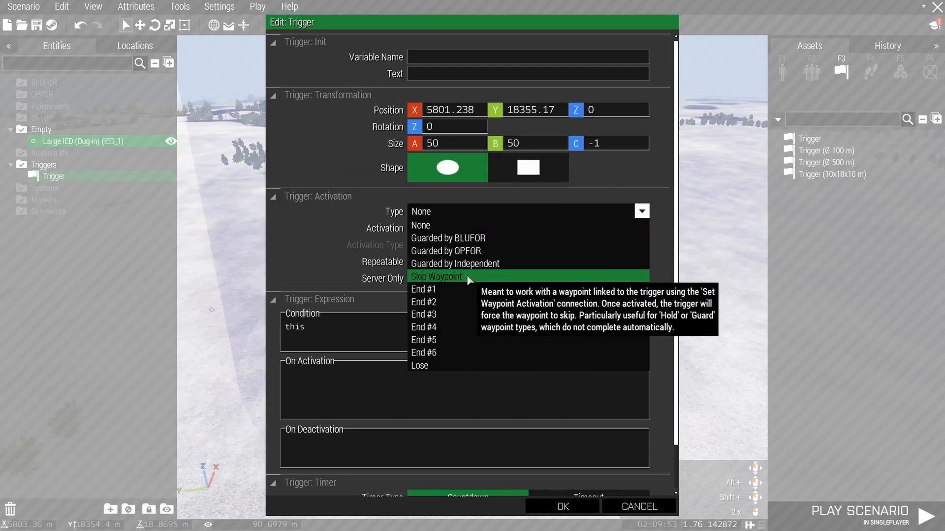
{"action": "left_click", "coordinate": [429, 226]}
{"action": "left_click", "coordinate": [425, 234]}
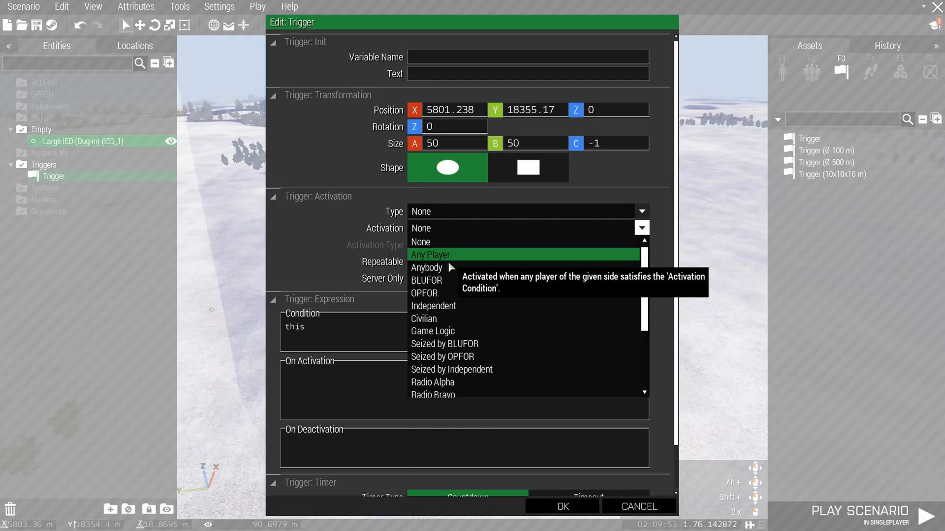
{"action": "left_click", "coordinate": [445, 278]}
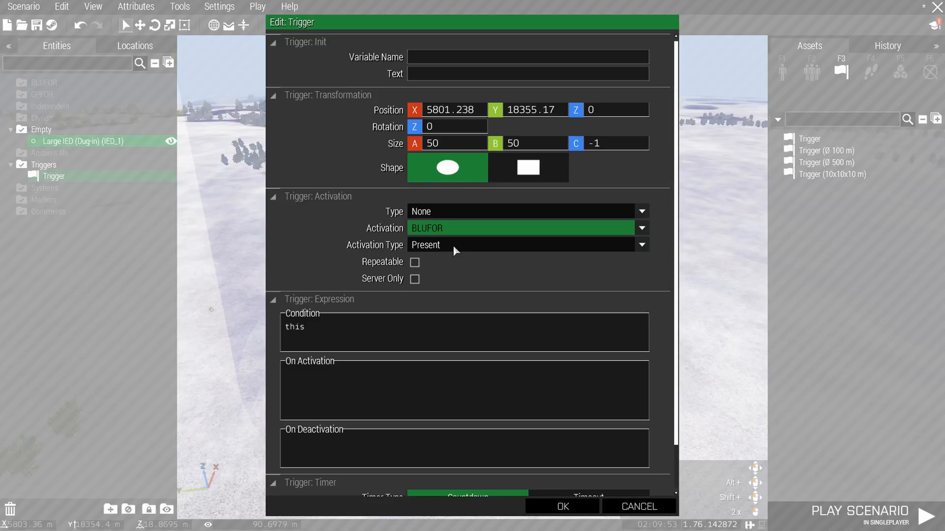
{"action": "scroll", "coordinate": [527, 275], "scroll_direction": "up", "scroll_amount": 2}
{"action": "left_click", "coordinate": [474, 233]}
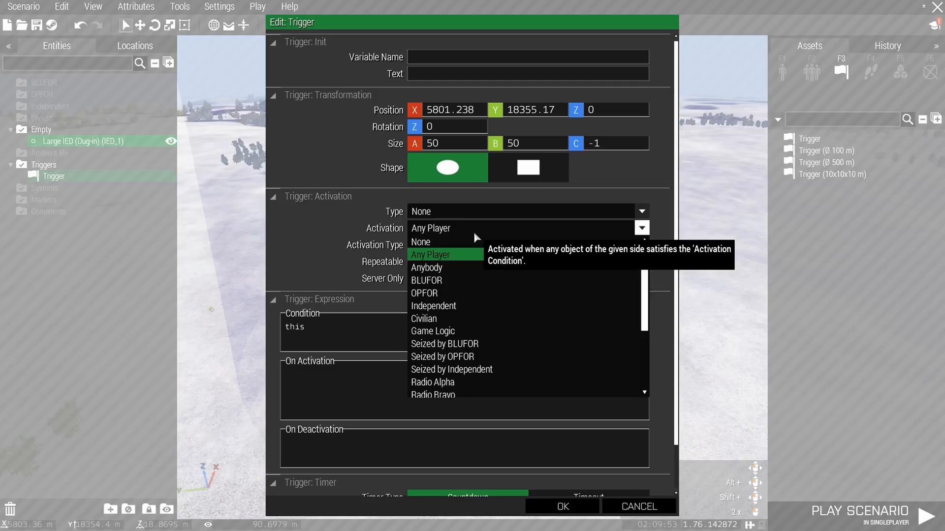
{"action": "left_click", "coordinate": [474, 235]}
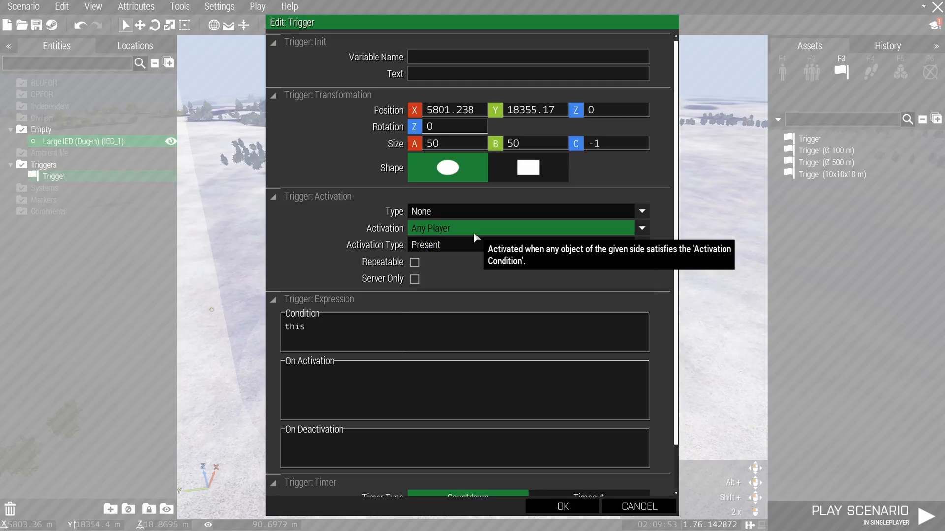
{"action": "left_click", "coordinate": [449, 235]}
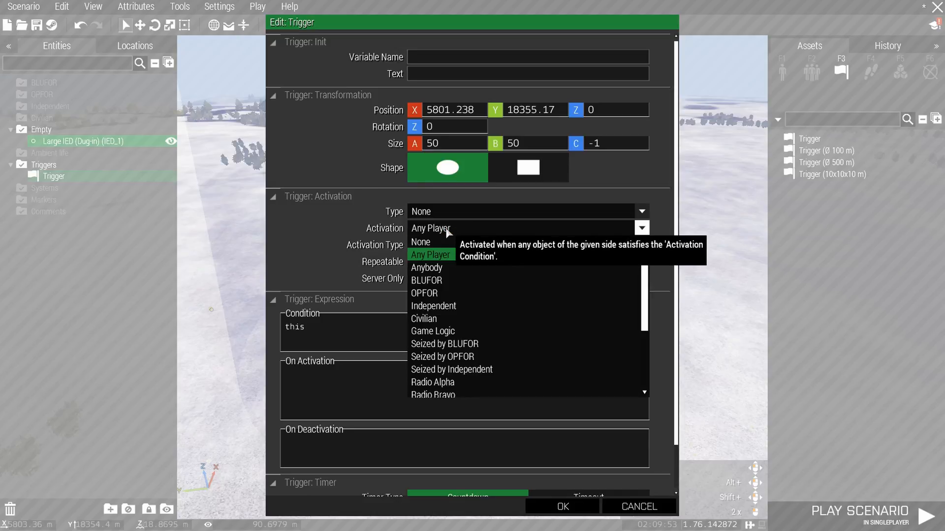
{"action": "left_click", "coordinate": [445, 280]}
Enter bomb="M_Mo_82mm_AT_LG" createVehicle (getPos IED_1); as the trigger's On Activation expression and apply the attributes
{"action": "left_click", "coordinate": [446, 398]}
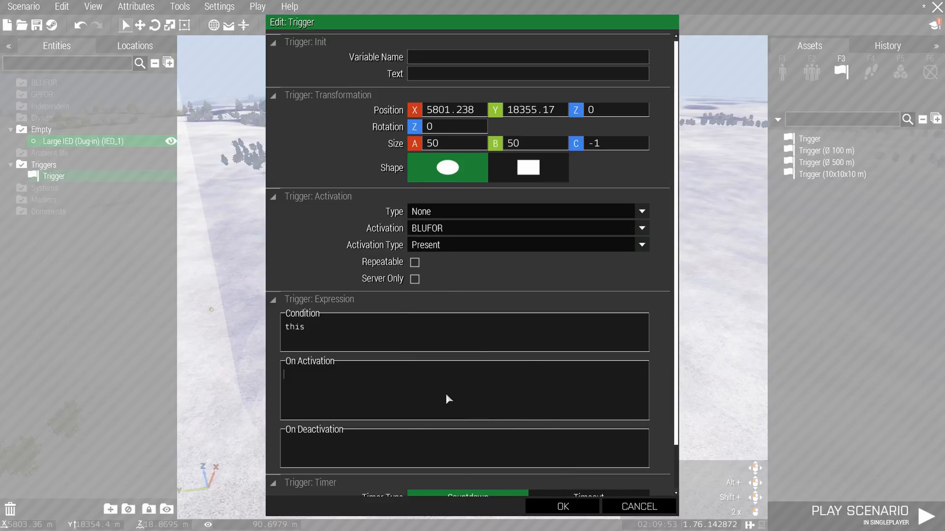
{"action": "type", "text": "bomb=\"M_Mo_82mm_AT_LG\" createVehicle (getPos IED1_10);"}
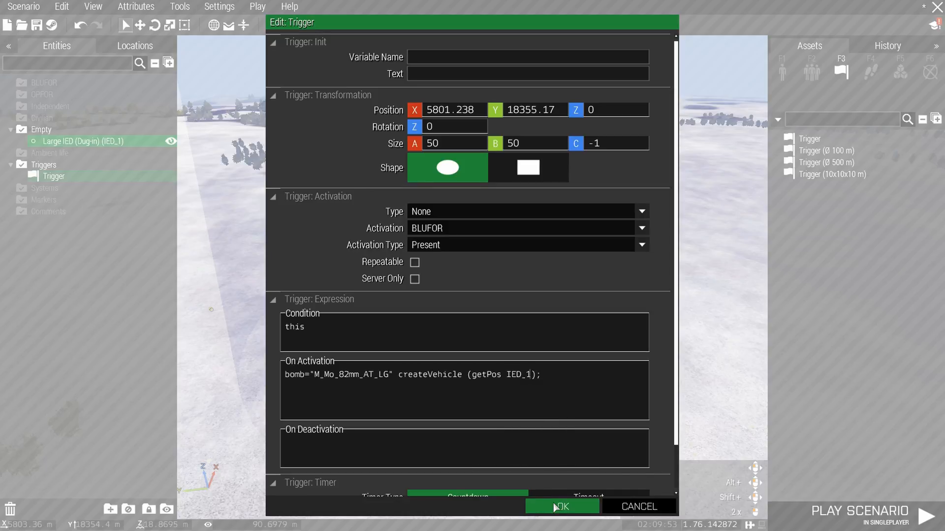
{"action": "double_click", "coordinate": [508, 375]}
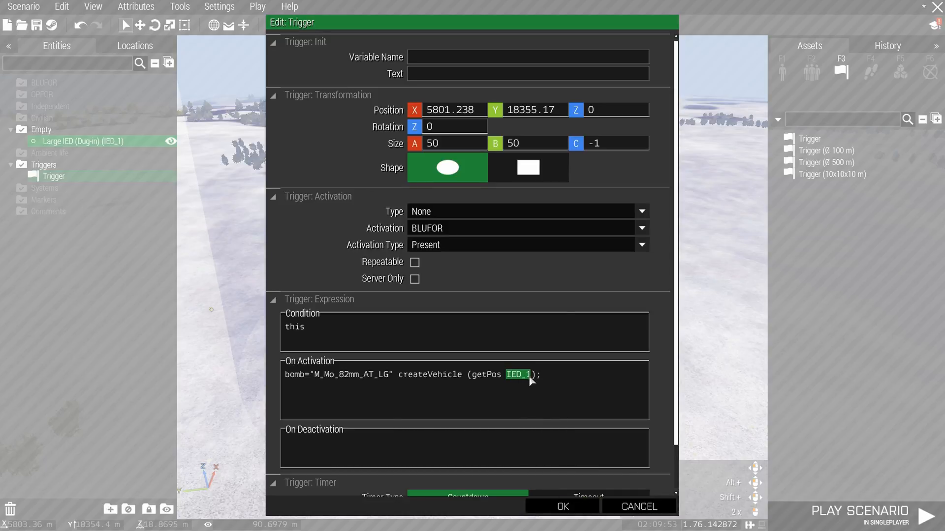
{"action": "left_click", "coordinate": [561, 507]}
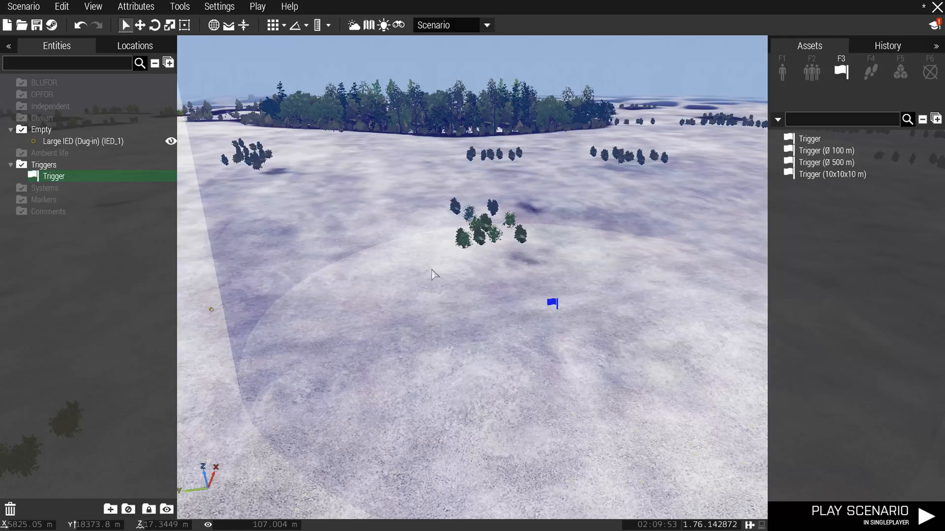
Check the IED's variable name in its attributes against the name used in the trigger expression
{"action": "scroll", "coordinate": [375, 305], "scroll_direction": "up", "scroll_amount": 3}
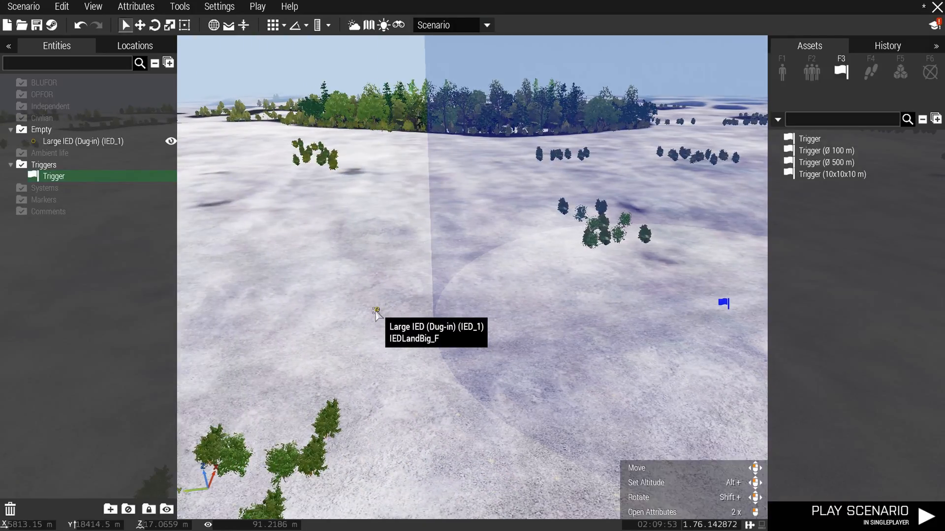
{"action": "double_click", "coordinate": [376, 311]}
{"action": "double_click", "coordinate": [438, 79]}
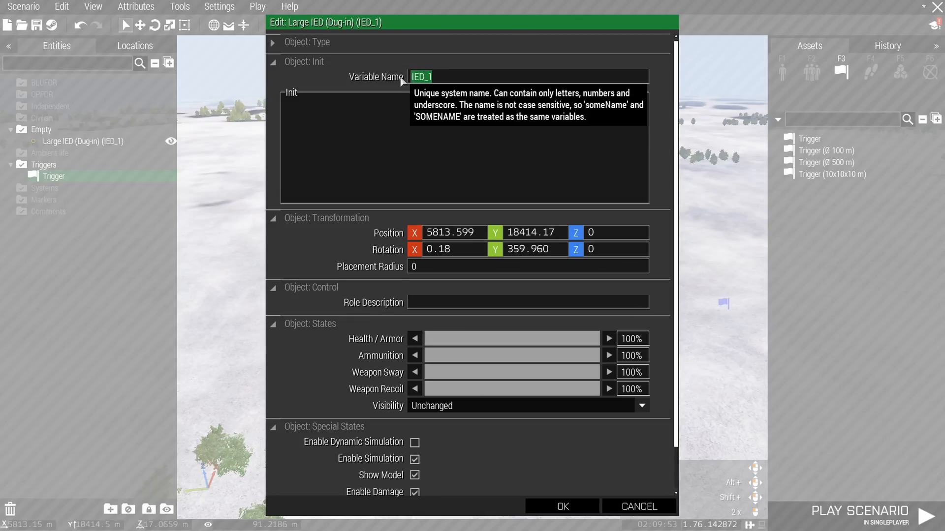
{"action": "left_click", "coordinate": [561, 507]}
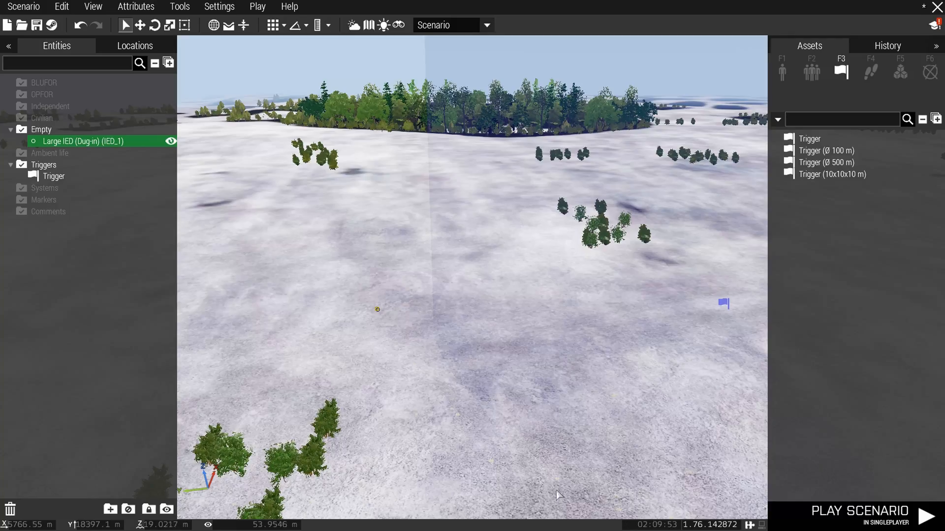
Set the trigger's size A to 10 and rotate the trigger area to about 111 degrees
{"action": "scroll", "coordinate": [542, 318], "scroll_direction": "up", "scroll_amount": 3}
{"action": "key", "text": "w"}
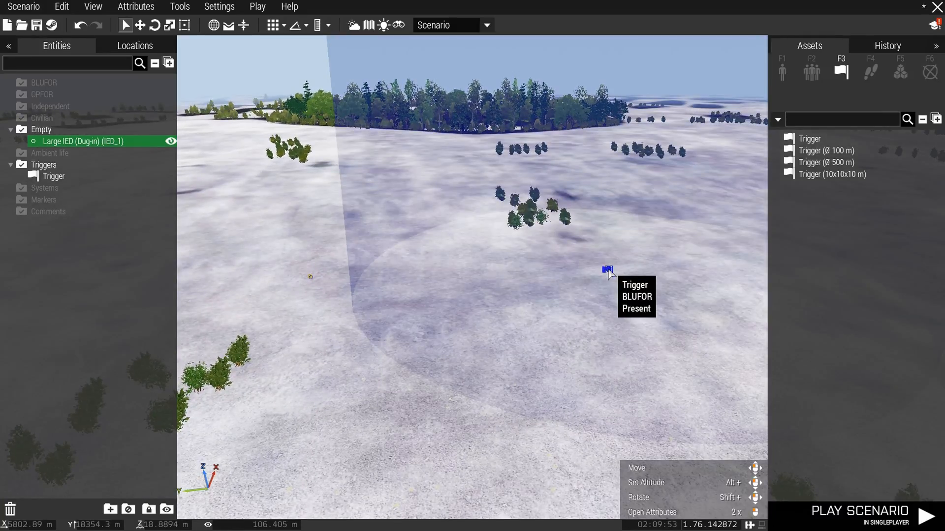
{"action": "double_click", "coordinate": [608, 271]}
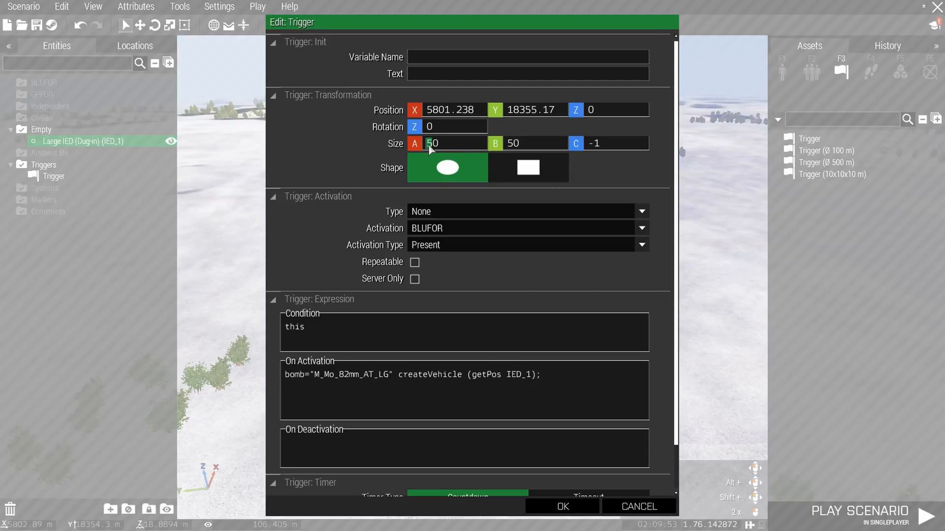
{"action": "left_click", "coordinate": [562, 506]}
{"action": "left_click_drag", "start_coordinate": [608, 271], "coordinate": [599, 220], "text": "shift"}
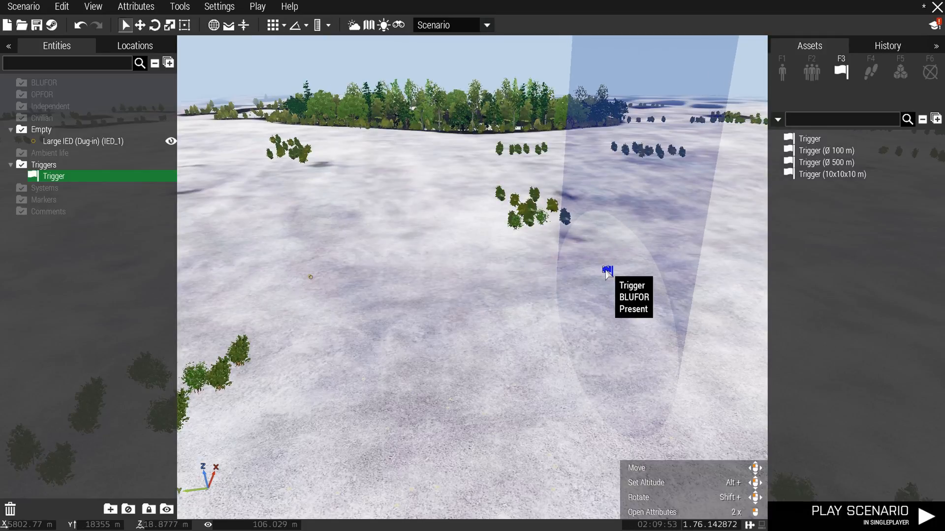
Change the trigger's shape to a rectangle and apply the attributes
{"action": "double_click", "coordinate": [436, 153]}
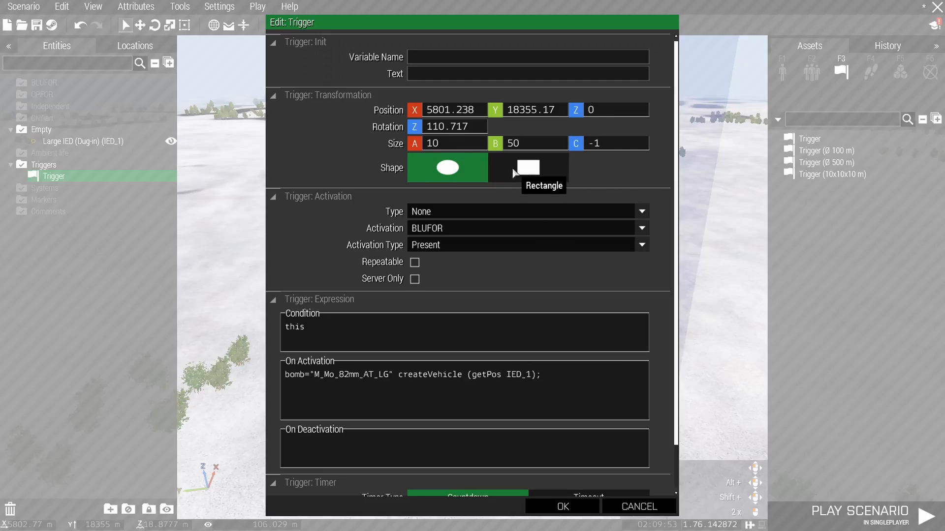
{"action": "left_click", "coordinate": [528, 167]}
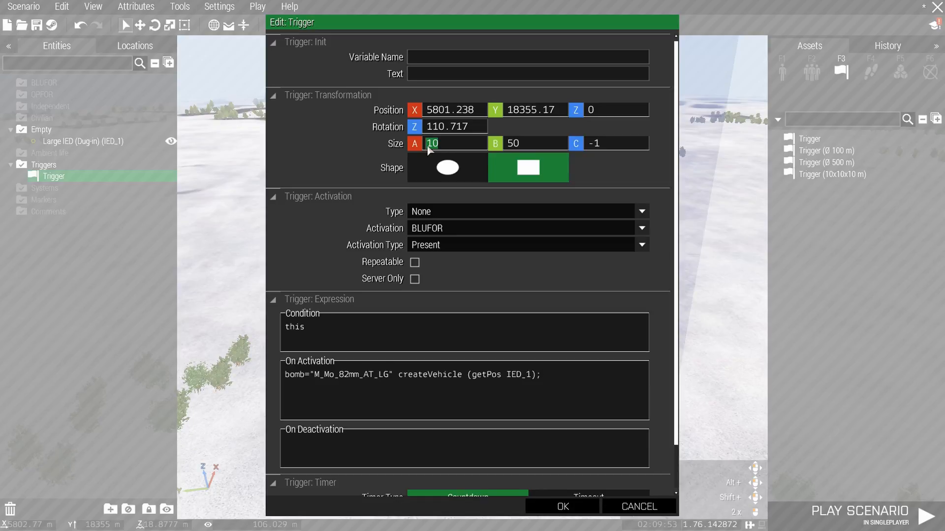
{"action": "left_click", "coordinate": [561, 507]}
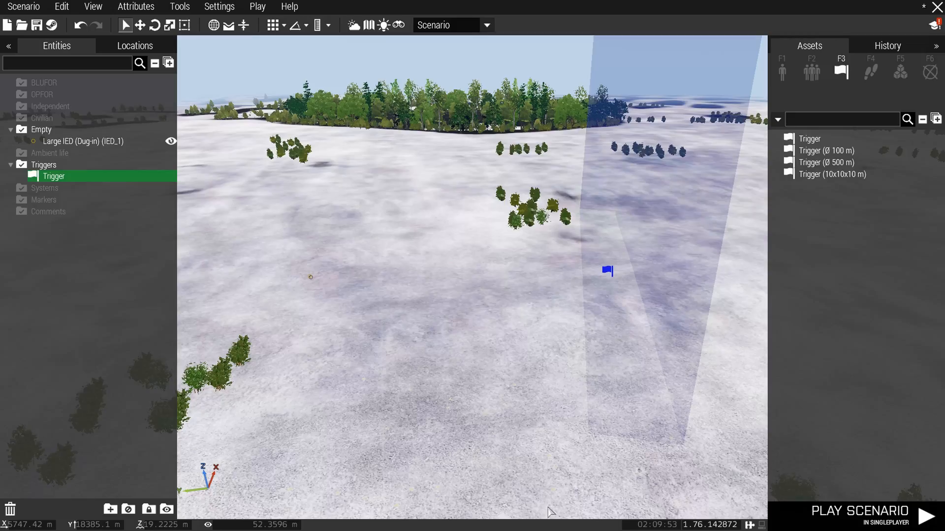
Move the trigger a short distance across the snow field and sync it to the Large IED (IED_1)
{"action": "left_click_drag", "start_coordinate": [548, 269], "coordinate": [526, 306]}
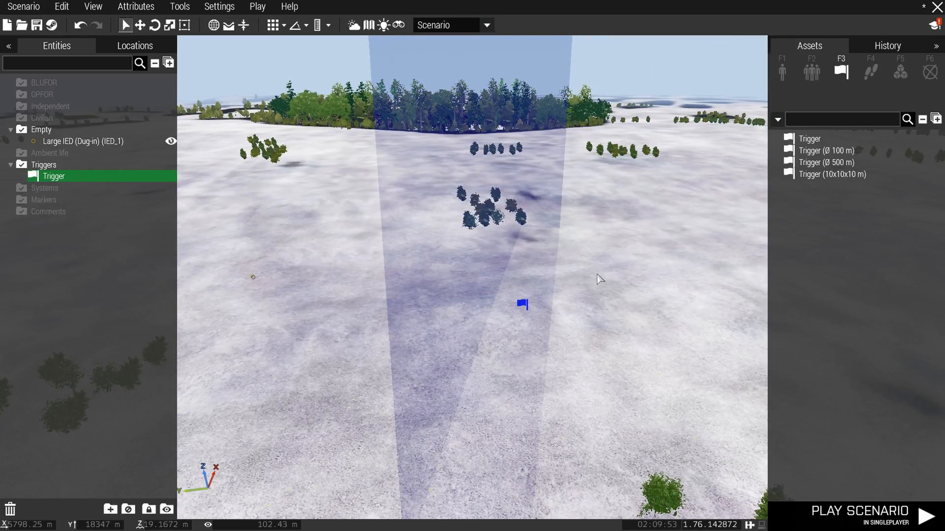
{"action": "key", "text": "a"}
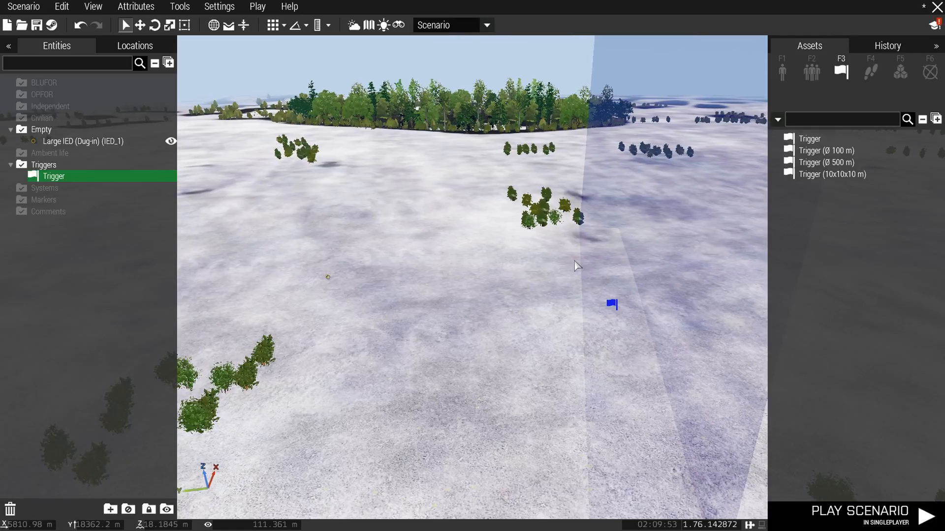
{"action": "right_click", "coordinate": [613, 306]}
{"action": "mouse_move", "coordinate": [616, 312]}
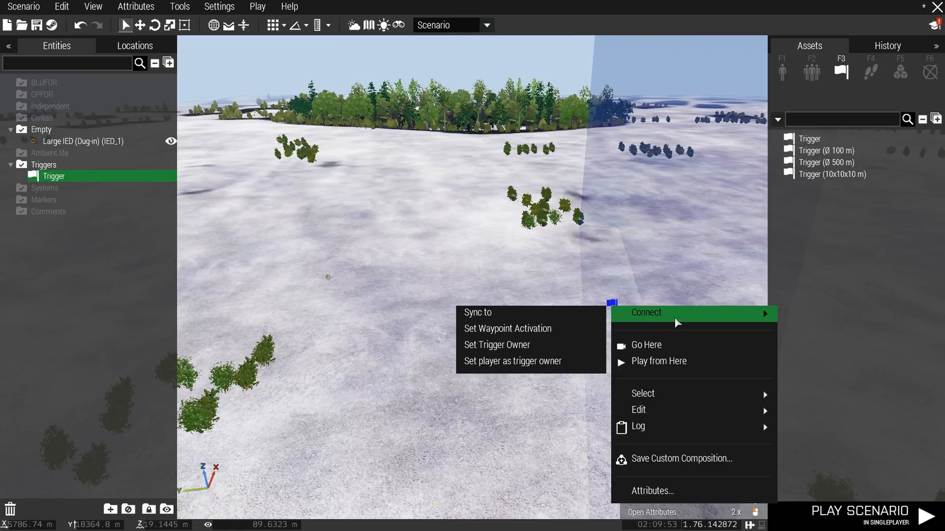
{"action": "left_click", "coordinate": [523, 319]}
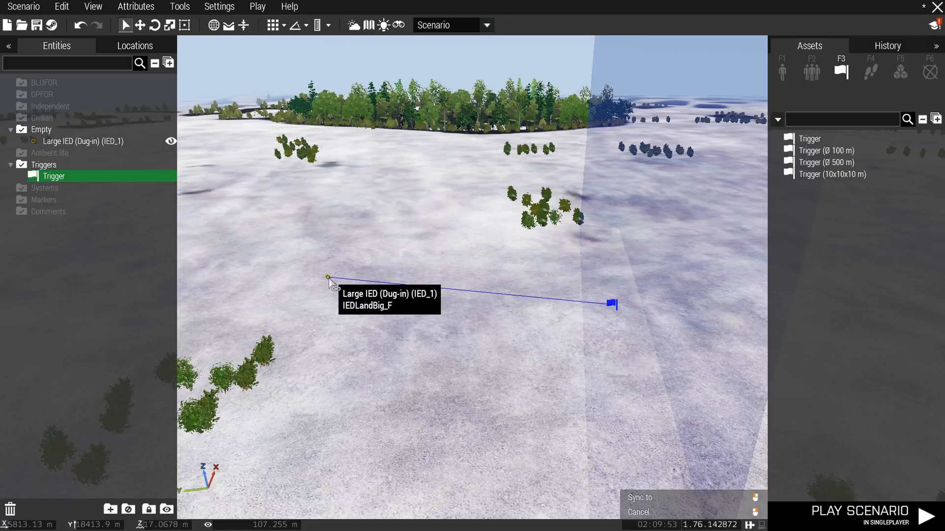
{"action": "left_click", "coordinate": [327, 277]}
Place a BLUFOR NATO Ammo Bearer on the ground near the IED
{"action": "key", "text": "s"}
{"action": "key", "text": "d"}
{"action": "key", "text": "w"}
{"action": "key", "text": "a"}
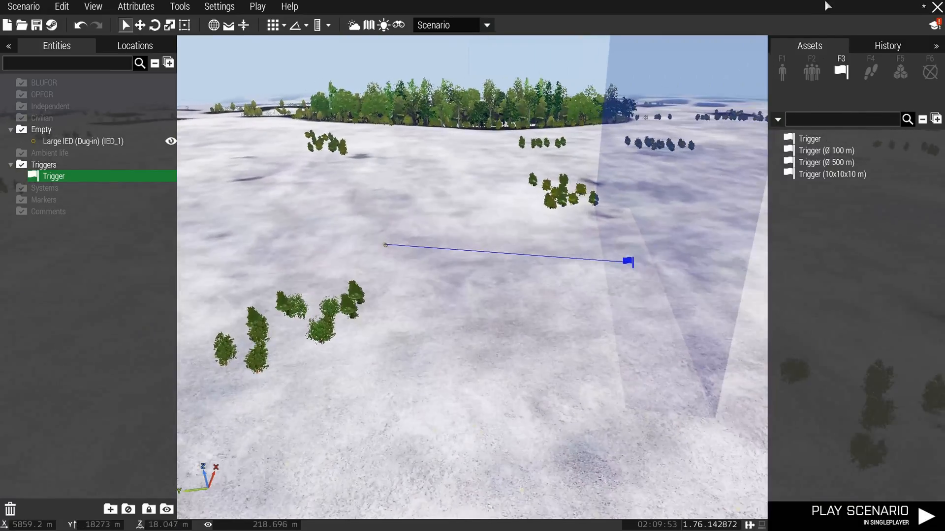
{"action": "left_click", "coordinate": [782, 74]}
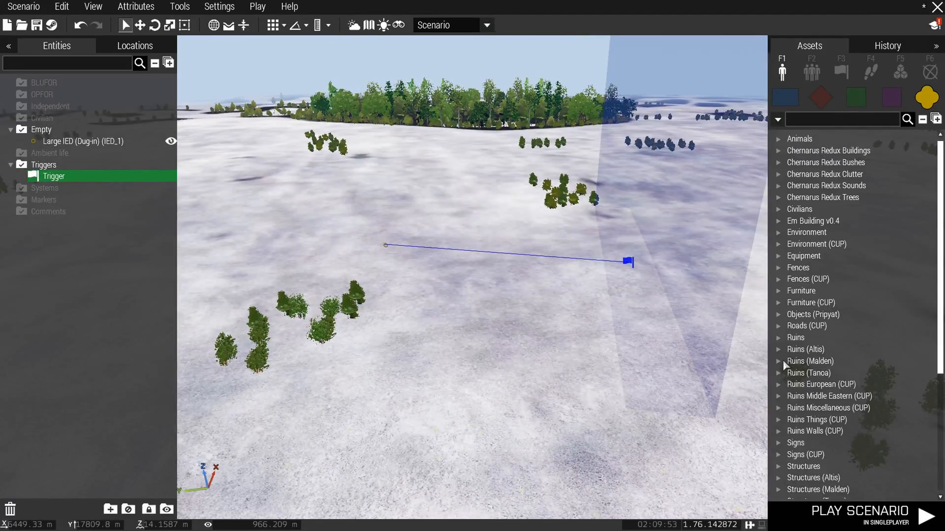
{"action": "left_click", "coordinate": [785, 97]}
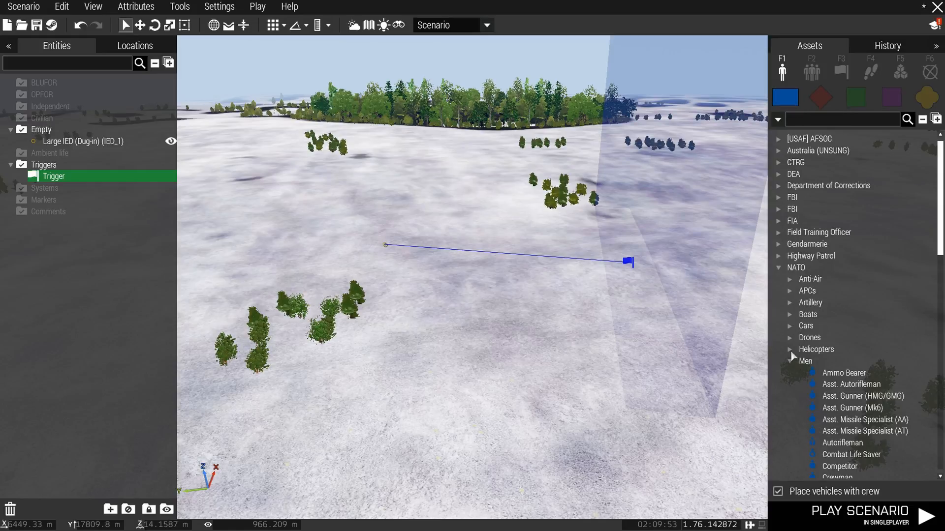
{"action": "left_click", "coordinate": [843, 375]}
{"action": "left_click", "coordinate": [390, 275]}
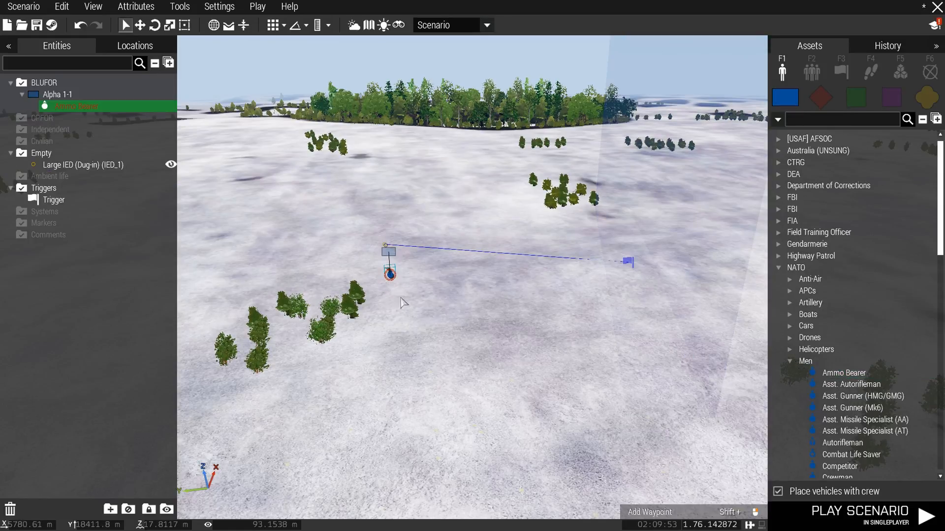
Test-play the scenario briefly, return to the editor and turn the Ammo Bearer to face the IED
{"action": "key", "text": "w"}
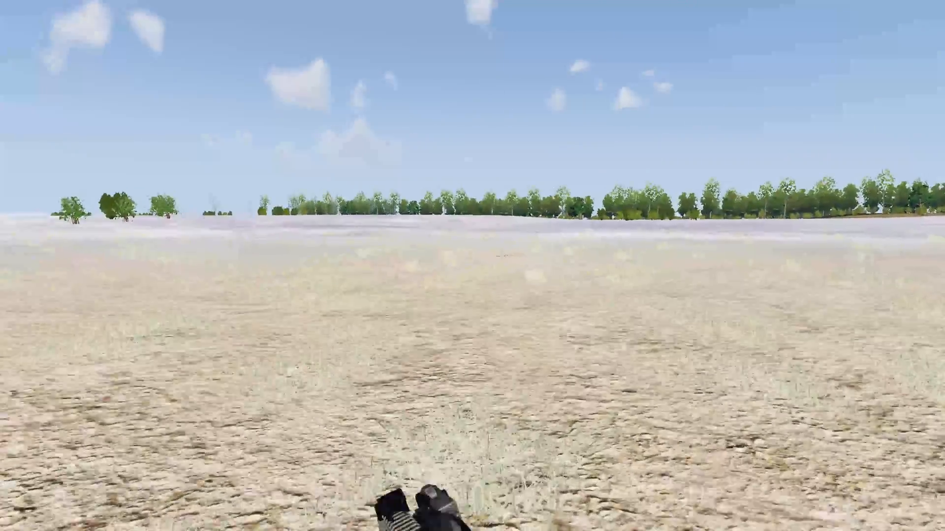
{"action": "key", "text": "Escape"}
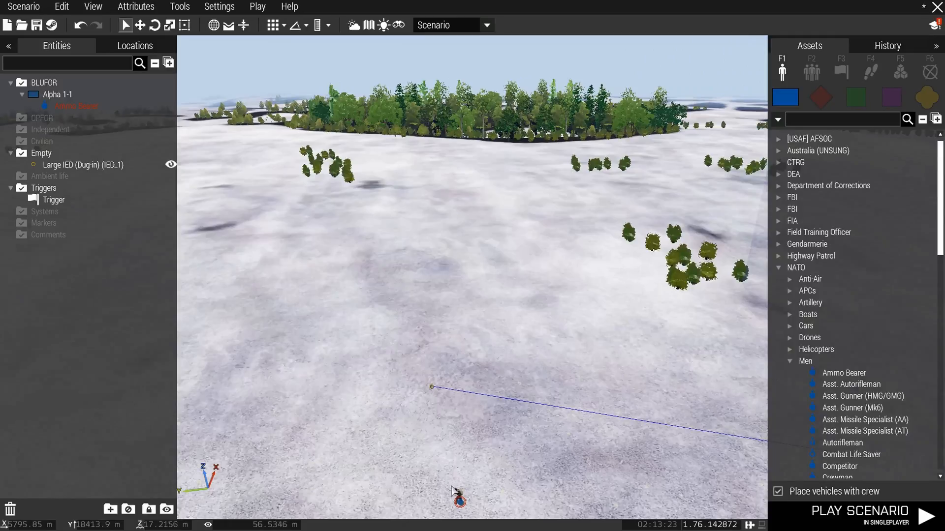
{"action": "left_click", "coordinate": [460, 495]}
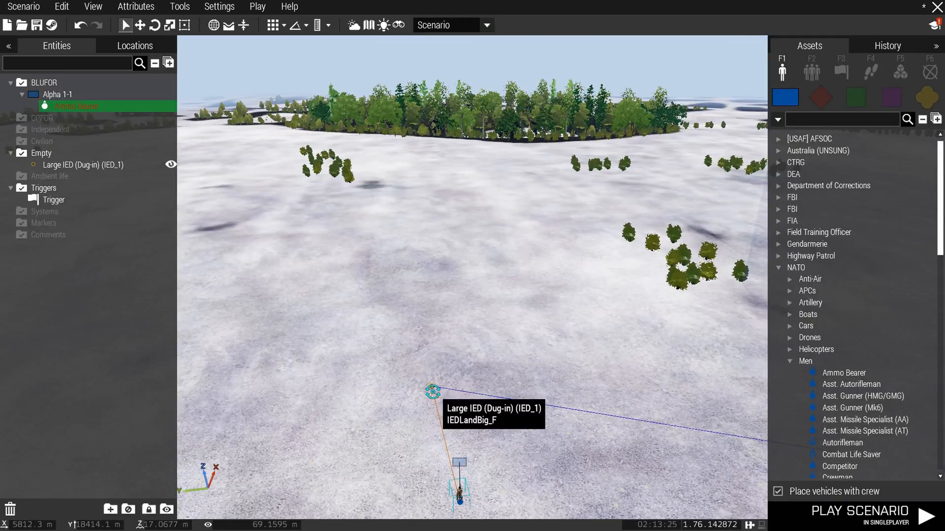
Place a NATO HEMTT without crew and move it over the IED
{"action": "left_click", "coordinate": [927, 96]}
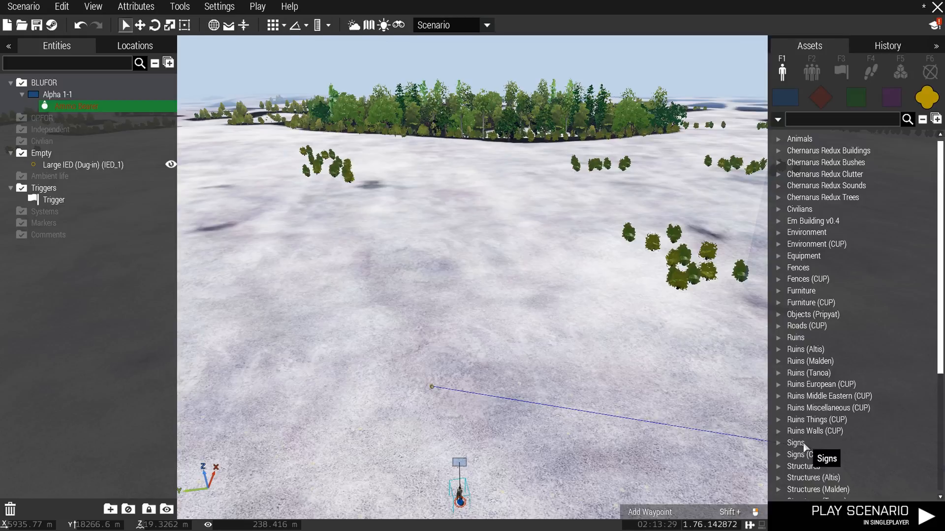
{"action": "left_click", "coordinate": [798, 99]}
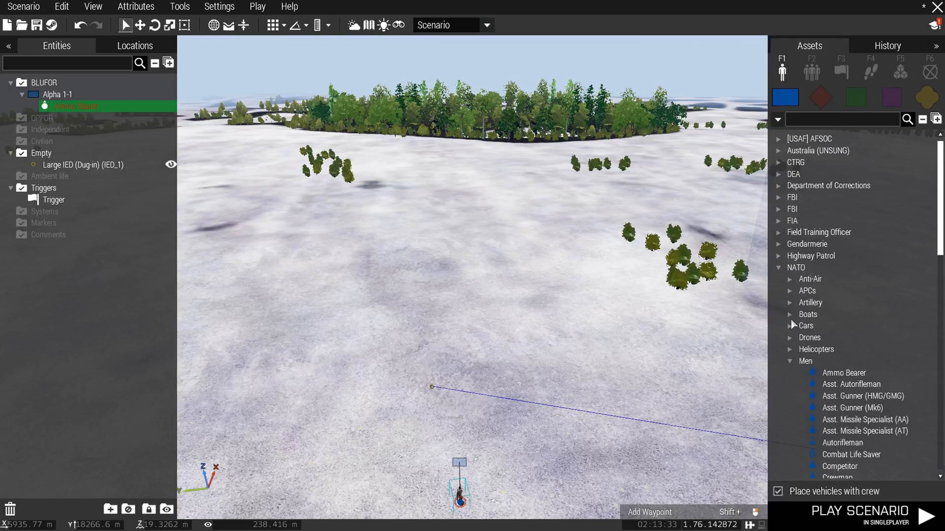
{"action": "left_click", "coordinate": [790, 326]}
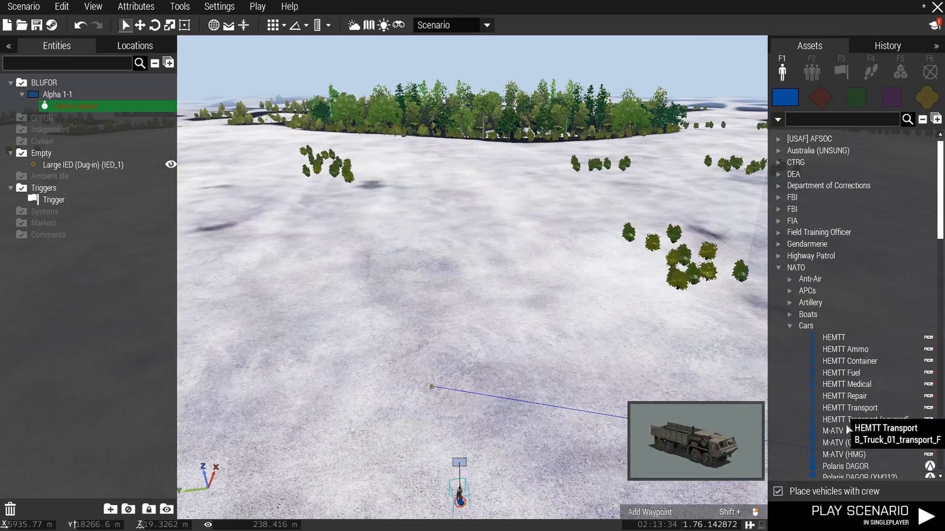
{"action": "left_click", "coordinate": [806, 491]}
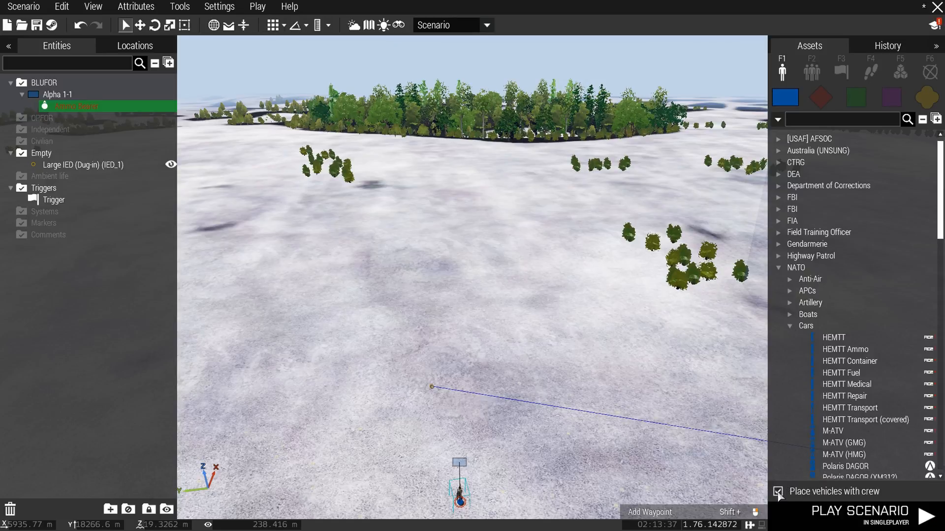
{"action": "left_click", "coordinate": [837, 338]}
{"action": "left_click", "coordinate": [474, 371]}
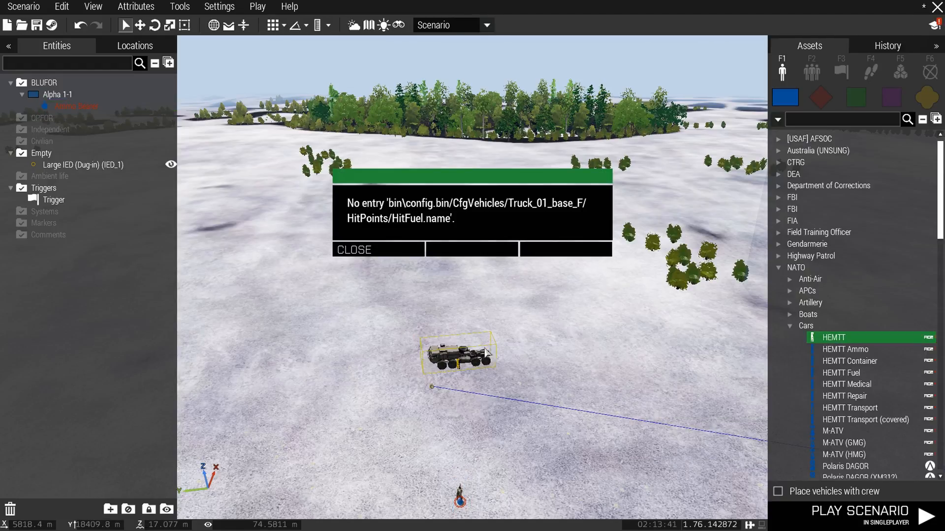
{"action": "left_click", "coordinate": [365, 261]}
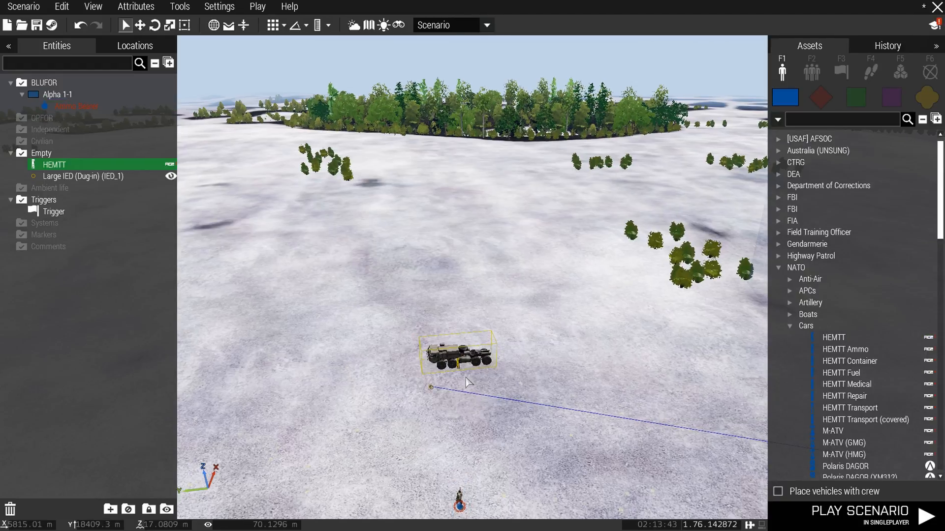
{"action": "left_click_drag", "start_coordinate": [465, 360], "coordinate": [446, 375]}
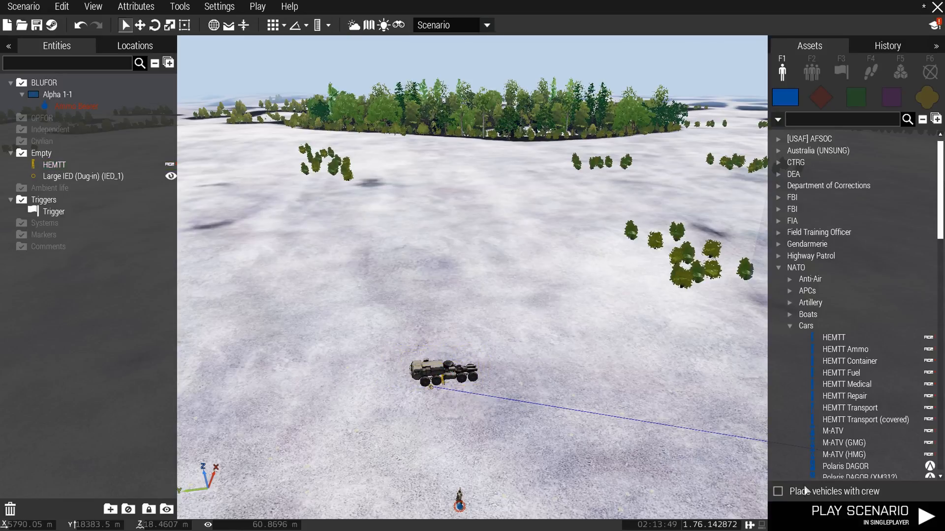
Play the scenario and walk up to the HEMTT to examine the IED between its front wheels
{"action": "left_click", "coordinate": [833, 525]}
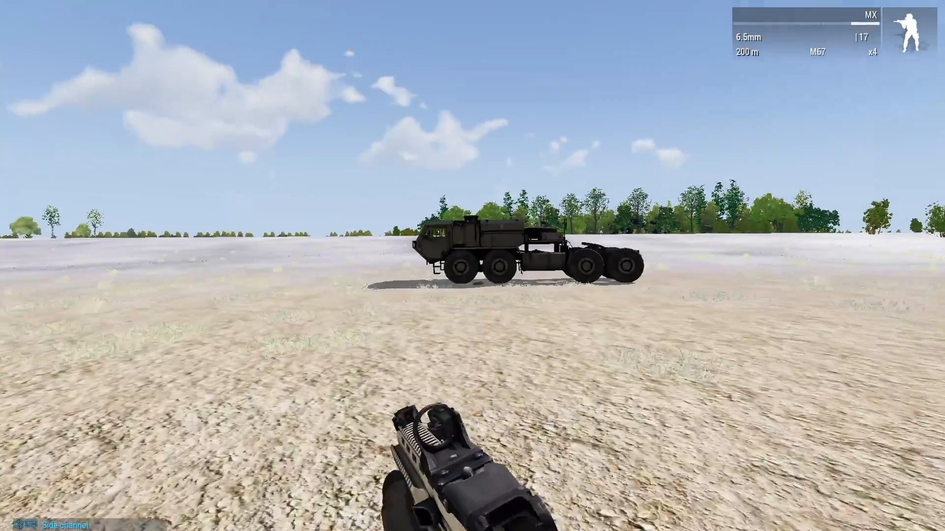
{"action": "key", "text": "w"}
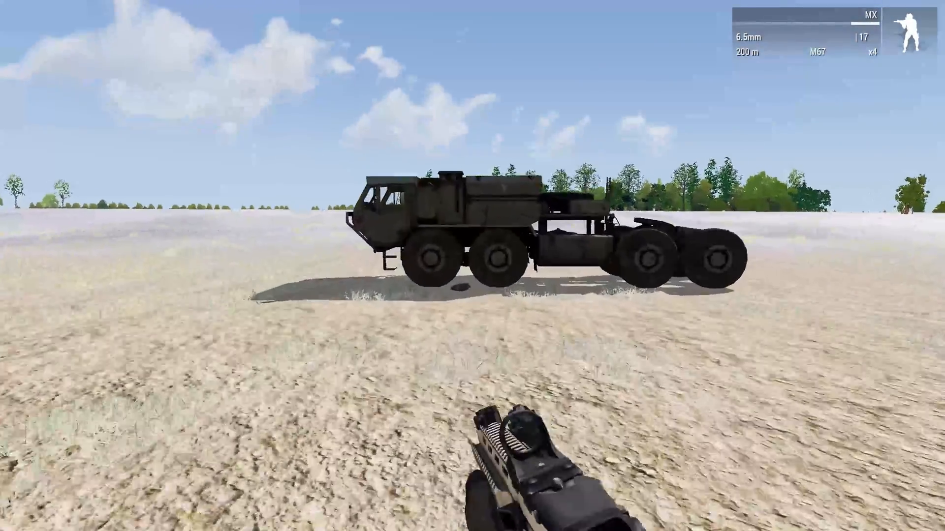
{"action": "key", "text": "w"}
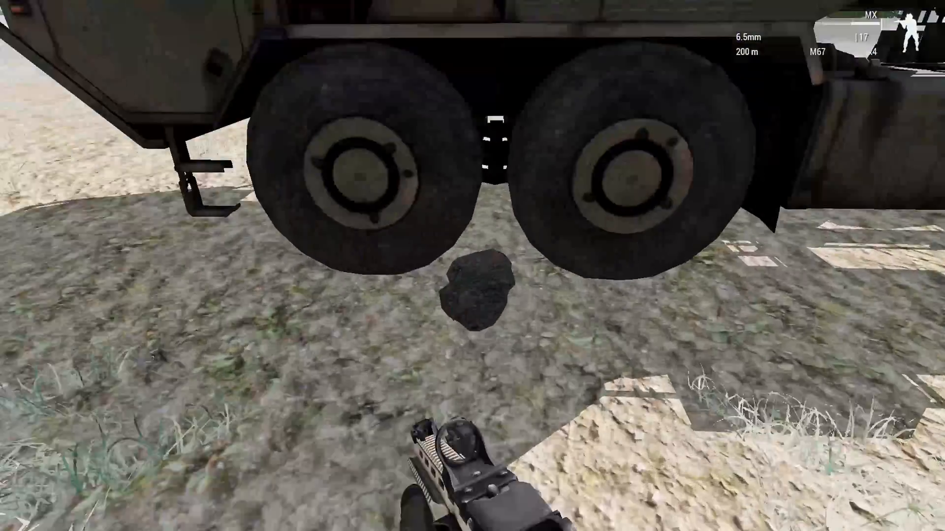
{"action": "key", "text": "s"}
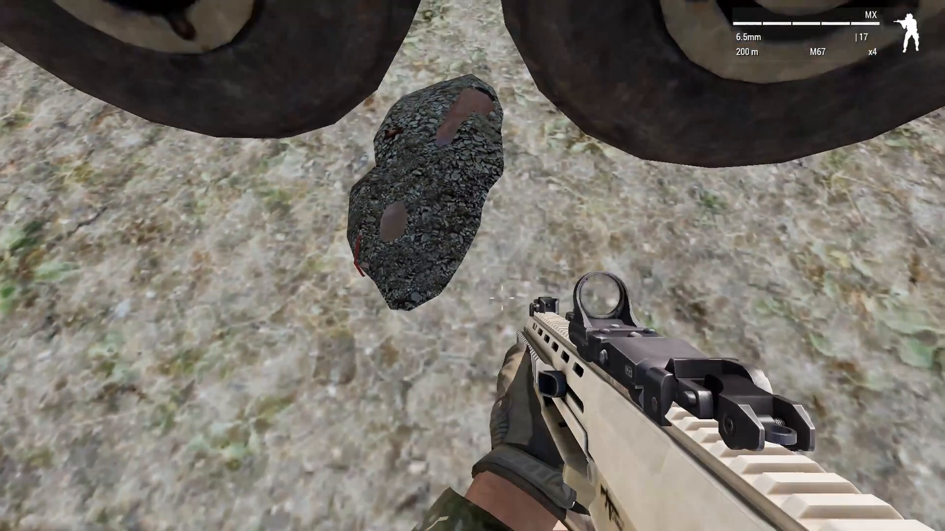
{"action": "left_click", "coordinate": [472, 266]}
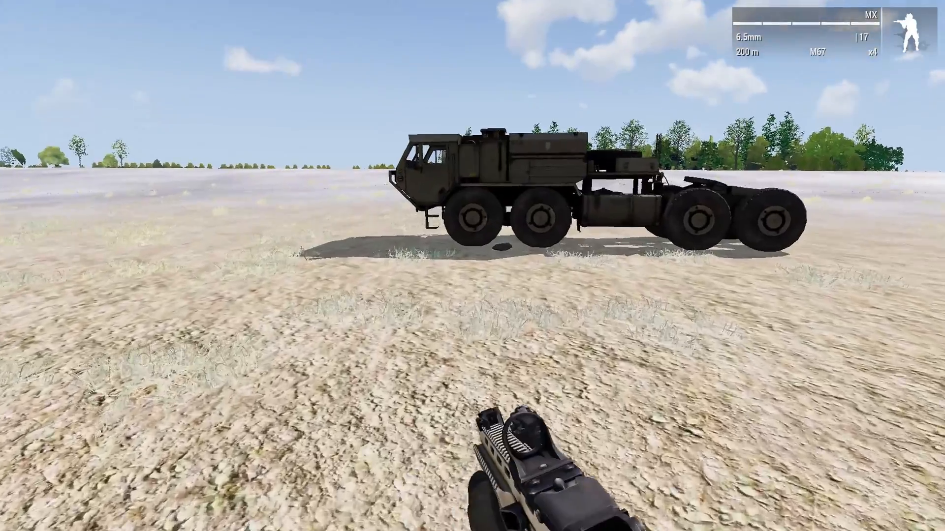
{"action": "key", "text": "w"}
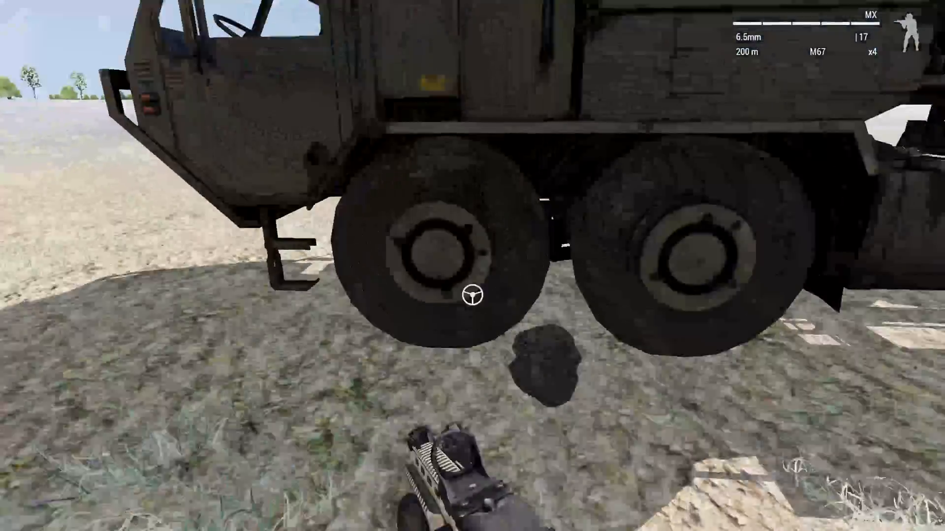
{"action": "key", "text": "w"}
{"action": "key", "text": "s"}
{"action": "key", "text": "w"}
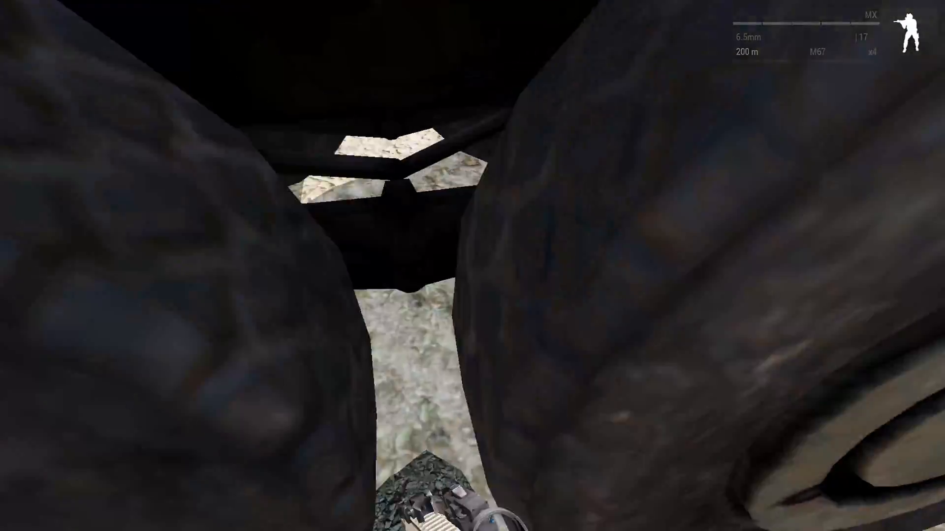
{"action": "key", "text": "s"}
{"action": "key", "text": "s"}
{"action": "key", "text": "w"}
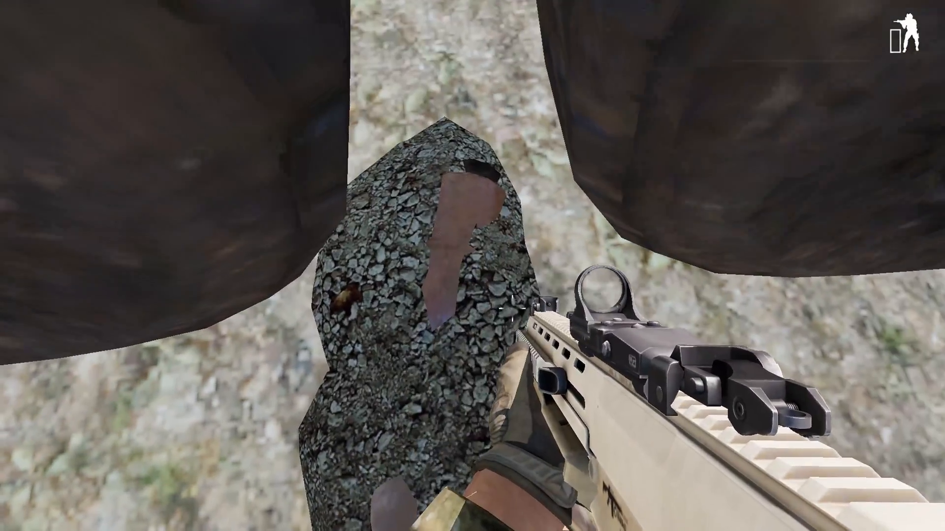
Run from the HEMTT toward the trigger area to test the IED detonation, and end the playtest
{"action": "right_click_drag", "start_coordinate": [513, 309], "coordinate": [581, 383]}
{"action": "right_click_drag", "start_coordinate": [506, 306], "coordinate": [584, 381]}
{"action": "key", "text": "shift+w"}
{"action": "key", "text": "shift+w"}
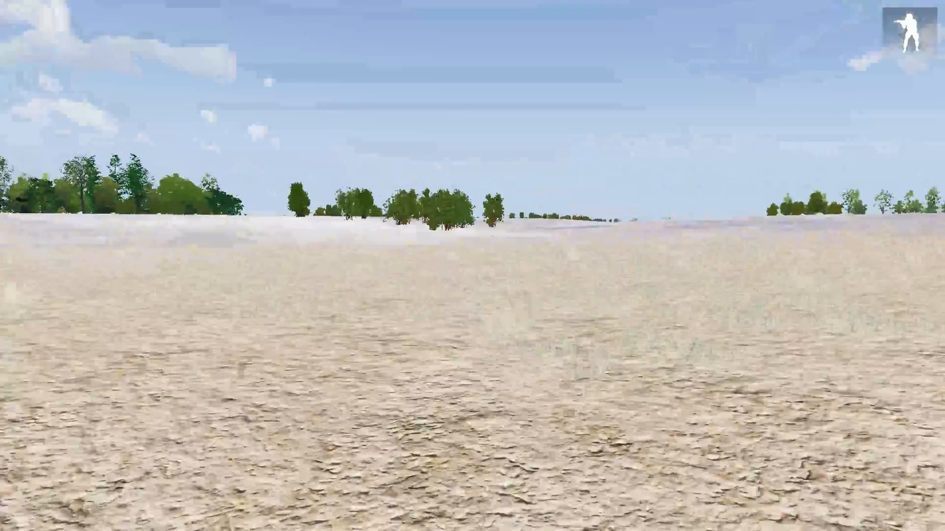
{"action": "key", "text": "shift+w"}
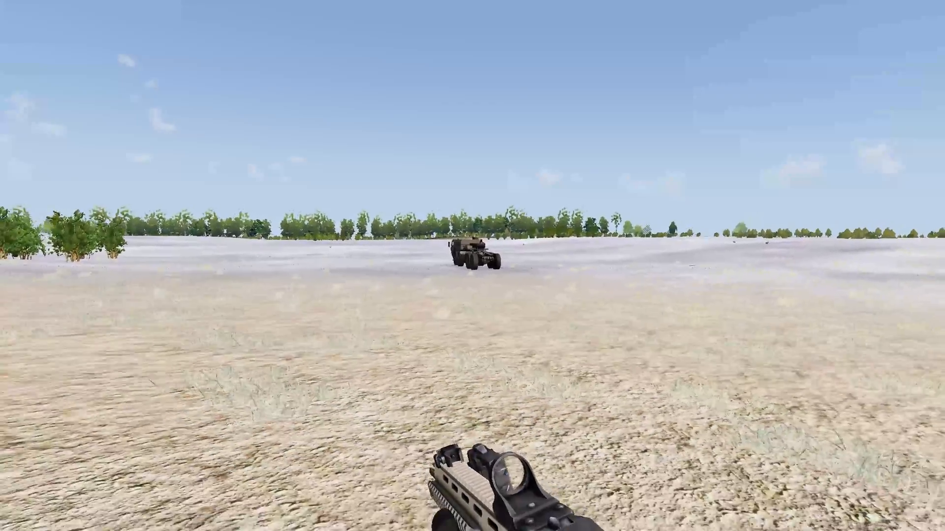
{"action": "key", "text": "a"}
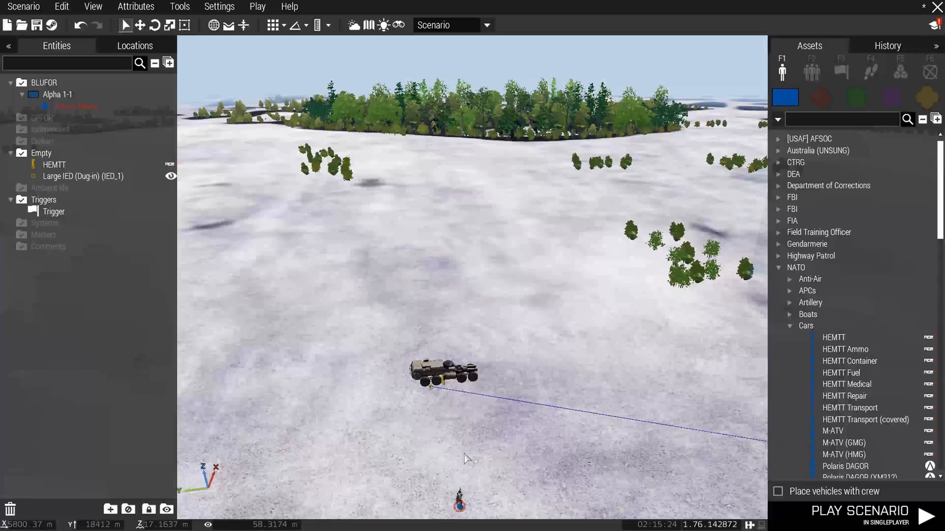
Move the Ammo Bearer farther away from the HEMTT and the IED
{"action": "key", "text": "s"}
{"action": "right_click_drag", "start_coordinate": [396, 362], "coordinate": [480, 375]}
{"action": "key", "text": "a"}
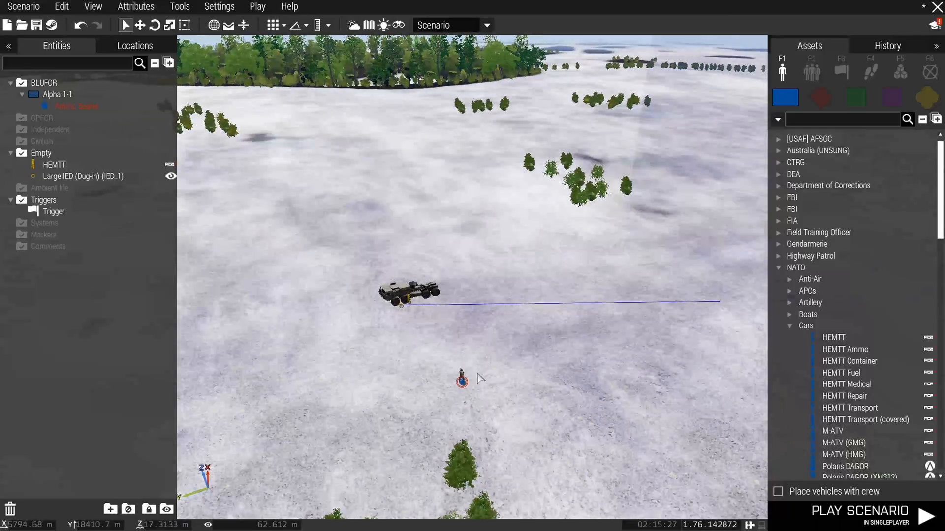
{"action": "left_click_drag", "start_coordinate": [462, 383], "coordinate": [485, 389]}
Move the HEMTT off the IED to a spot far out toward the tree line
{"action": "key", "text": "s"}
{"action": "key", "text": "d"}
{"action": "key", "text": "w"}
{"action": "key", "text": "a"}
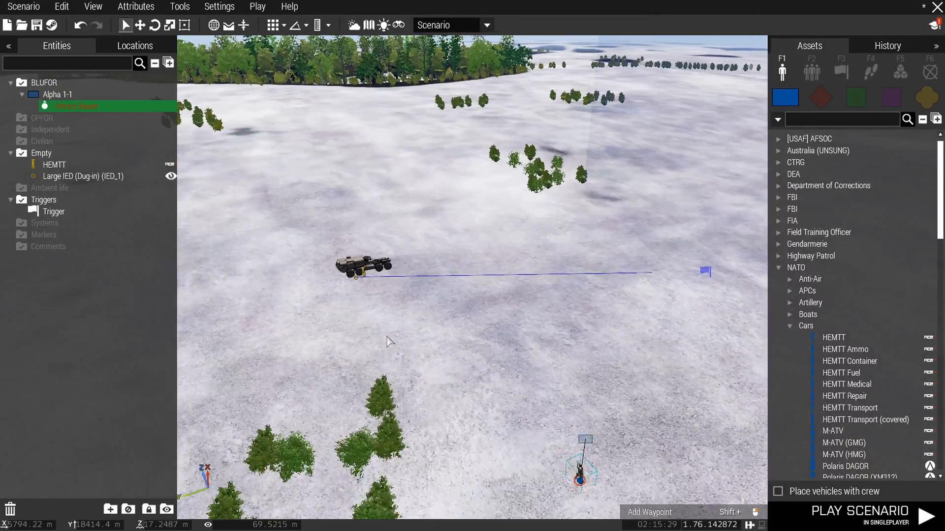
{"action": "left_click_drag", "start_coordinate": [385, 305], "coordinate": [420, 133]}
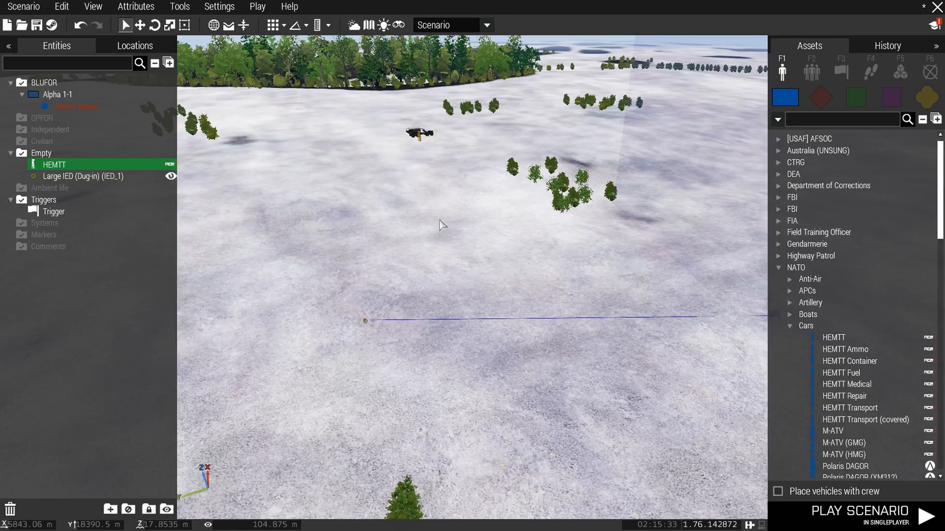
Select the IED together with its synced trigger and paste a copy of the pair beside the original
{"action": "key", "text": "d"}
{"action": "key", "text": "d"}
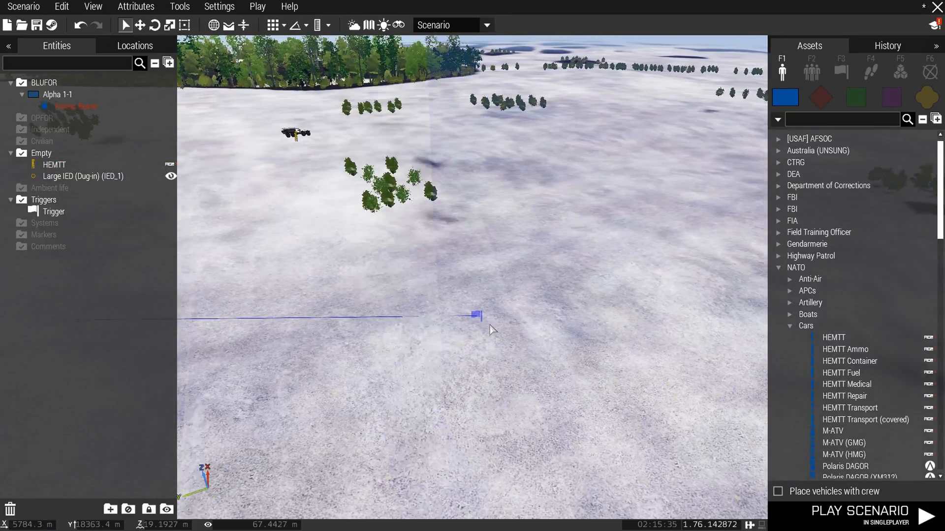
{"action": "key", "text": "a"}
{"action": "left_click_drag", "start_coordinate": [344, 355], "coordinate": [199, 380]}
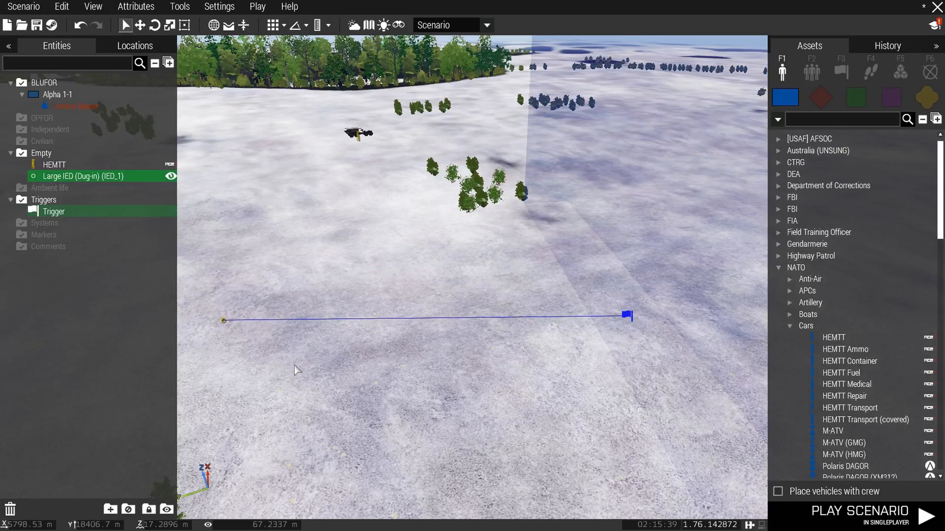
{"action": "key", "text": "ctrl+v"}
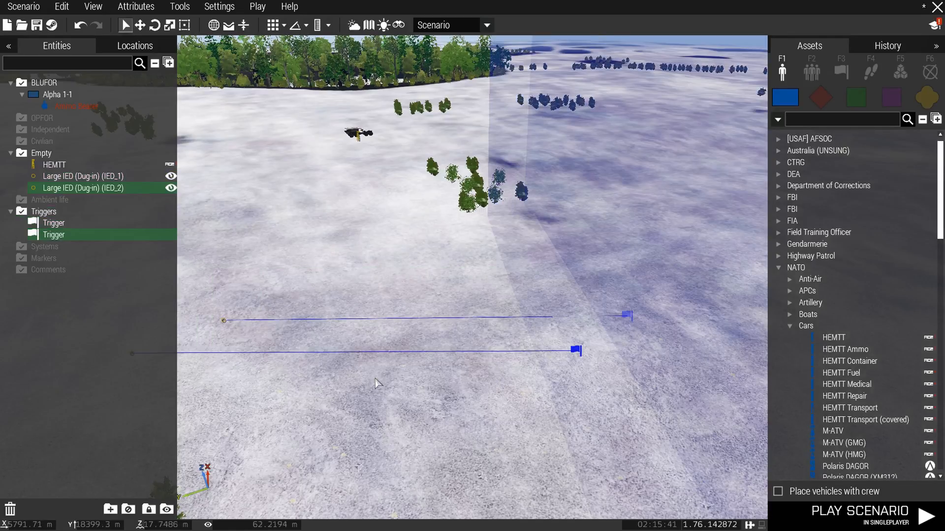
Move the copied IED and trigger pair so it lines up with the original IED and trigger
{"action": "left_click_drag", "start_coordinate": [577, 352], "coordinate": [582, 315]}
{"action": "key", "text": "a"}
{"action": "key", "text": "w"}
{"action": "key", "text": "d"}
{"action": "left_click", "coordinate": [332, 434]}
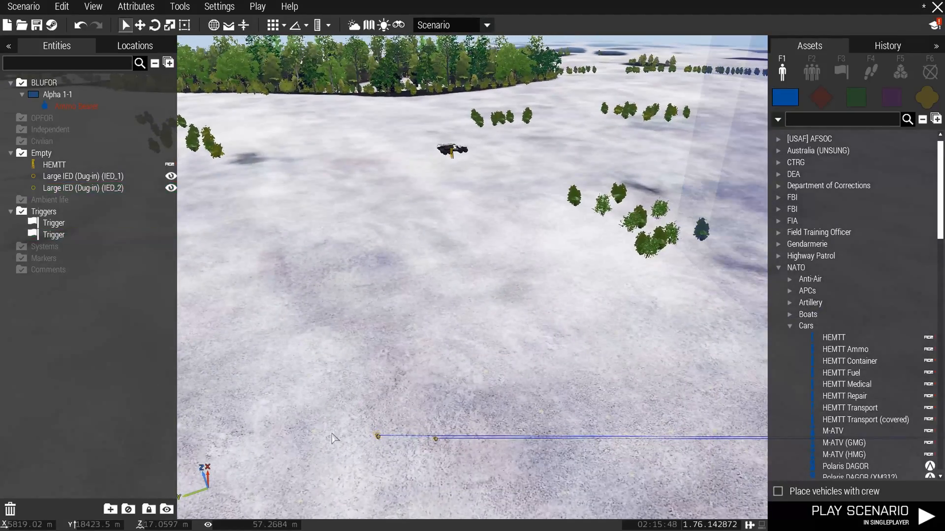
Check the variable name in the copied IED's attributes and leave them without making changes
{"action": "double_click", "coordinate": [379, 436]}
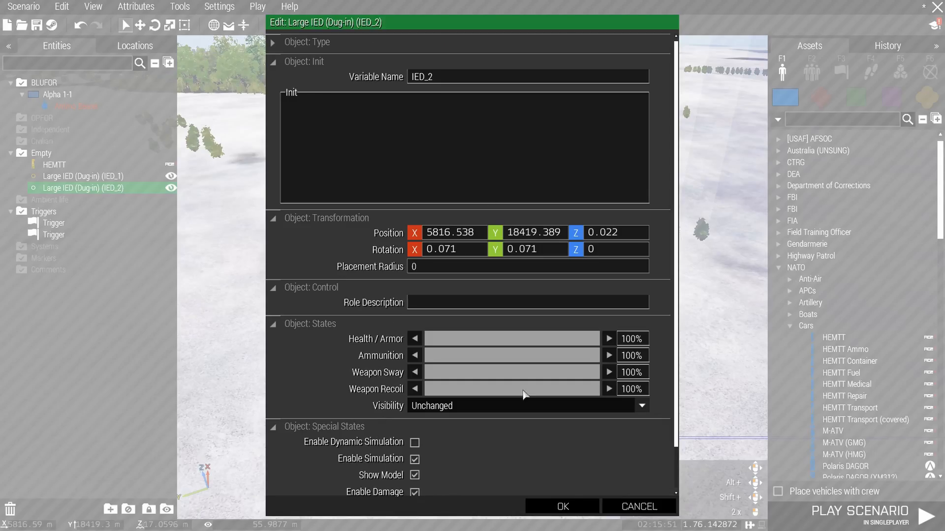
{"action": "left_click", "coordinate": [619, 509]}
{"action": "key", "text": "d"}
{"action": "key", "text": "s"}
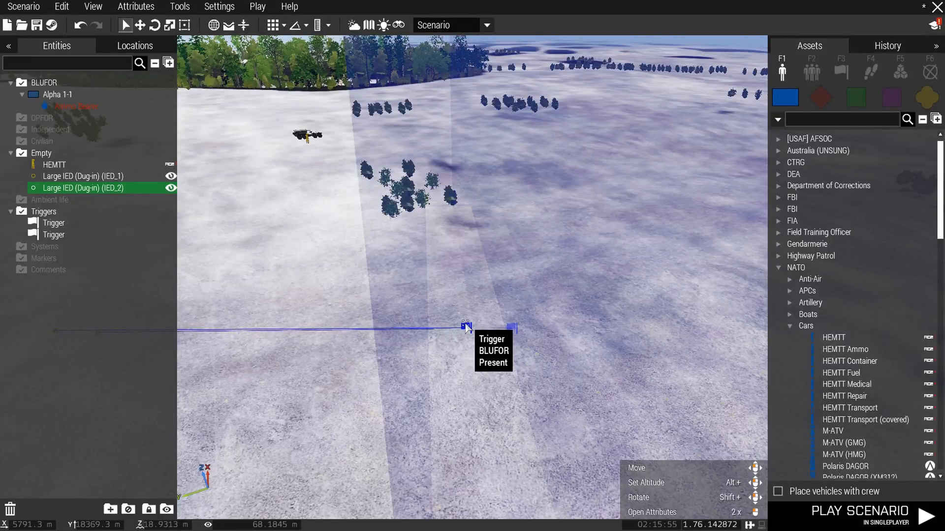
Change the copied trigger's On Activation expression so the bomb is created at the position of IED_2
{"action": "double_click", "coordinate": [462, 336]}
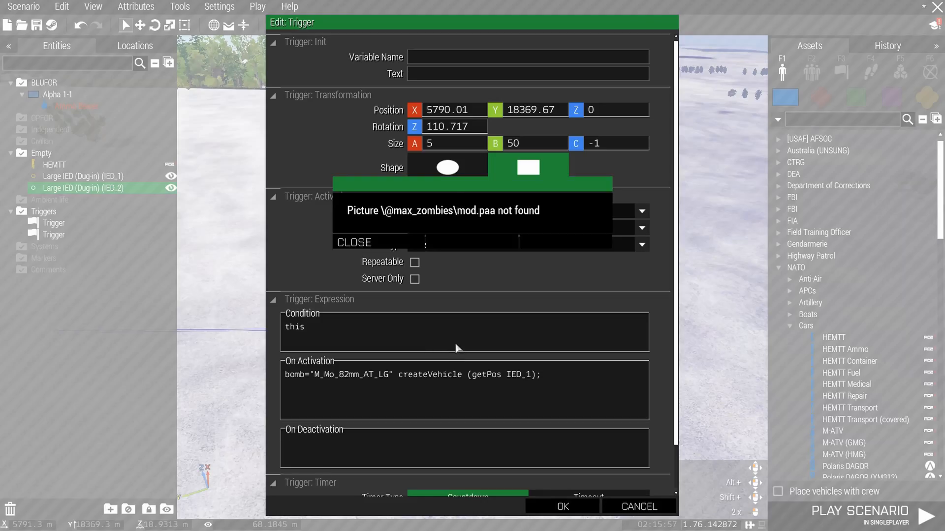
{"action": "left_click", "coordinate": [374, 245]}
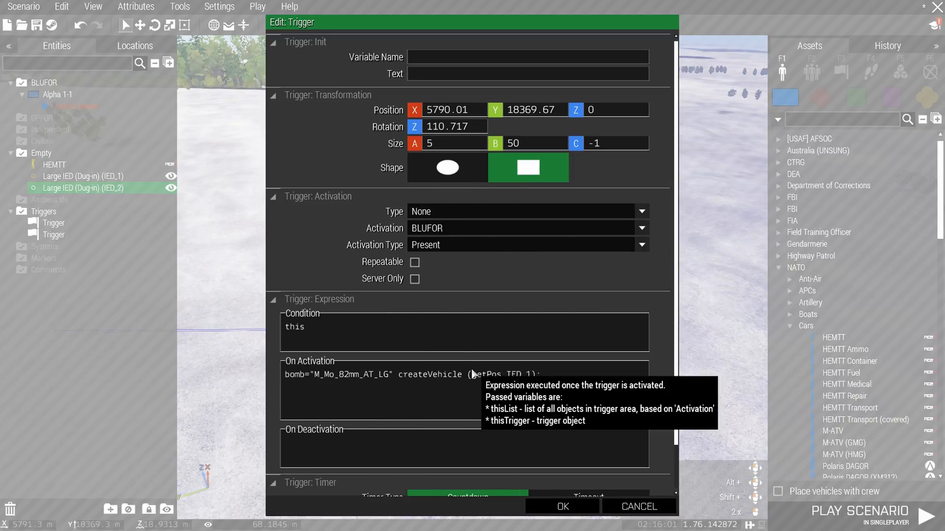
{"action": "left_click", "coordinate": [524, 374]}
{"action": "key", "text": "Delete"}
{"action": "type", "text": "2"}
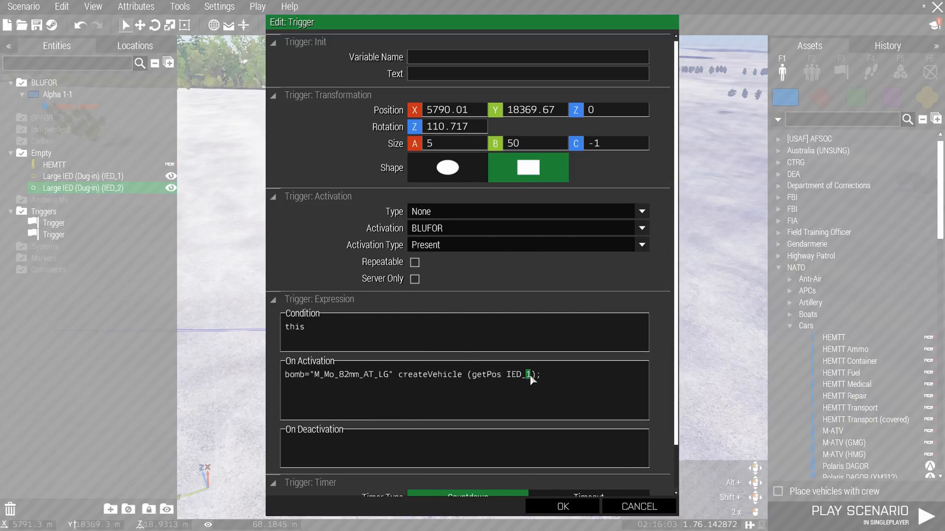
{"action": "left_click", "coordinate": [563, 507]}
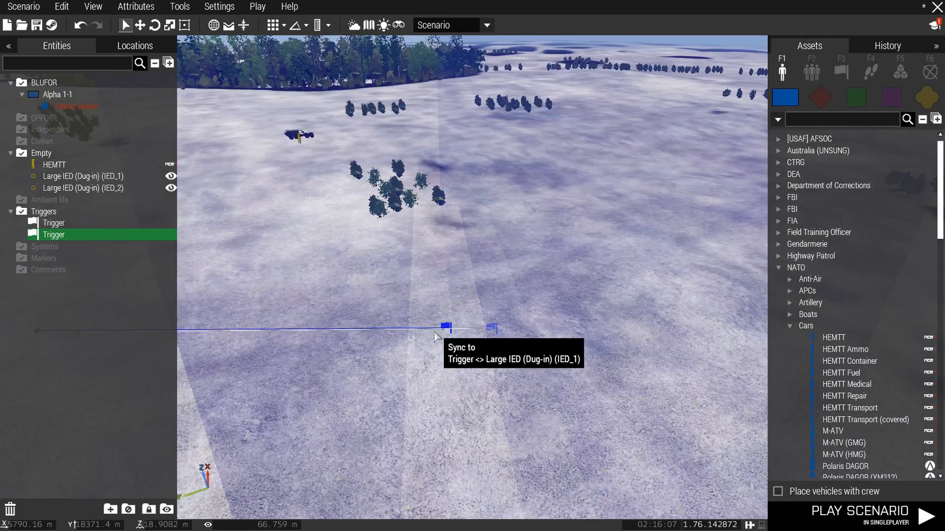
Place a second NATO Ammo Bearer just outside the trigger areas, opposite the IEDs, and rotate it to face the triggers
{"action": "key", "text": "s"}
{"action": "key", "text": "s"}
{"action": "key", "text": "a"}
{"action": "key", "text": "a"}
{"action": "key", "text": "w"}
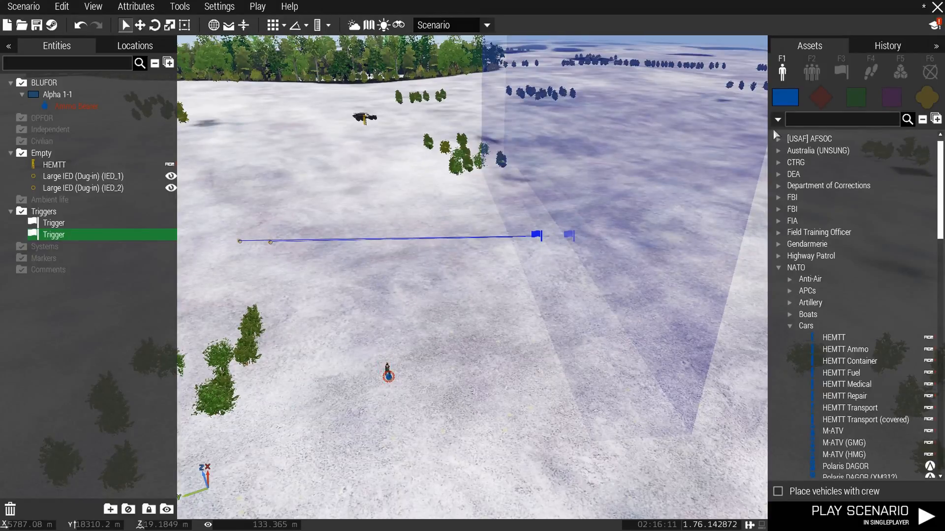
{"action": "left_click", "coordinate": [790, 329]}
{"action": "left_click", "coordinate": [823, 371]}
{"action": "key", "text": "d"}
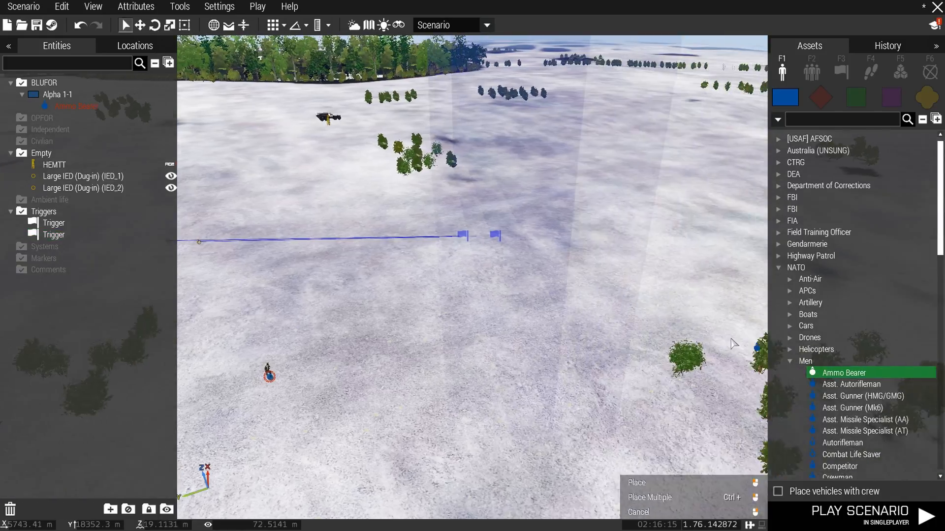
{"action": "key", "text": "d"}
{"action": "left_click", "coordinate": [500, 326]}
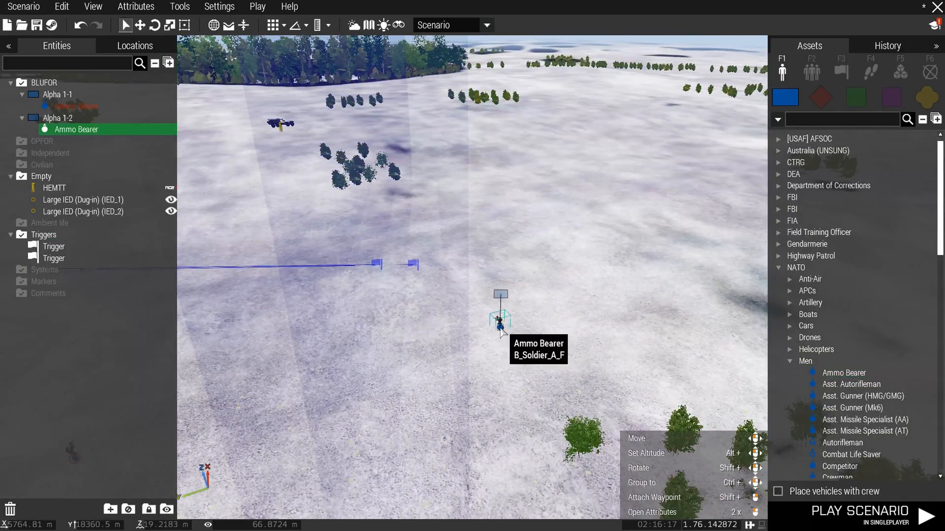
{"action": "left_click_drag", "start_coordinate": [500, 330], "coordinate": [412, 328], "text": "shift"}
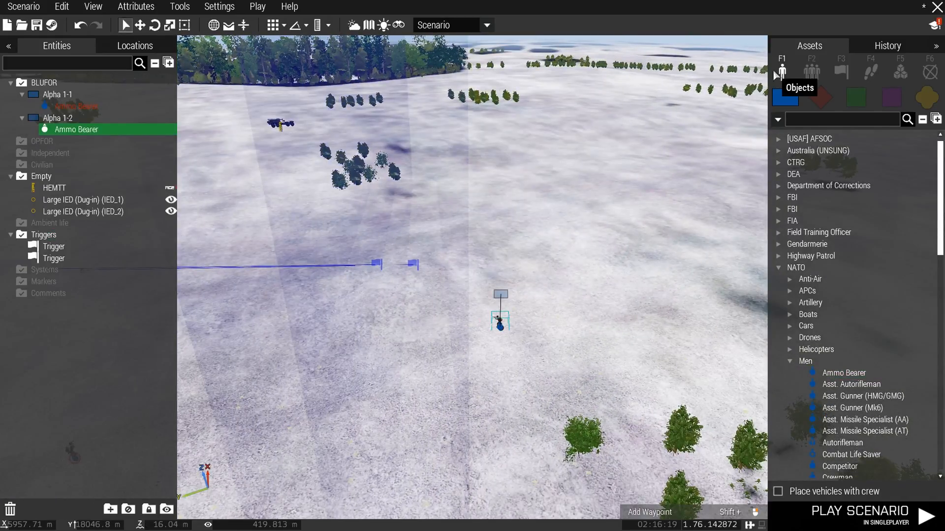
Give the new Ammo Bearer a MOVE waypoint on the far side of both trigger areas
{"action": "left_click", "coordinate": [869, 73]}
{"action": "left_click", "coordinate": [820, 408]}
{"action": "key", "text": "a"}
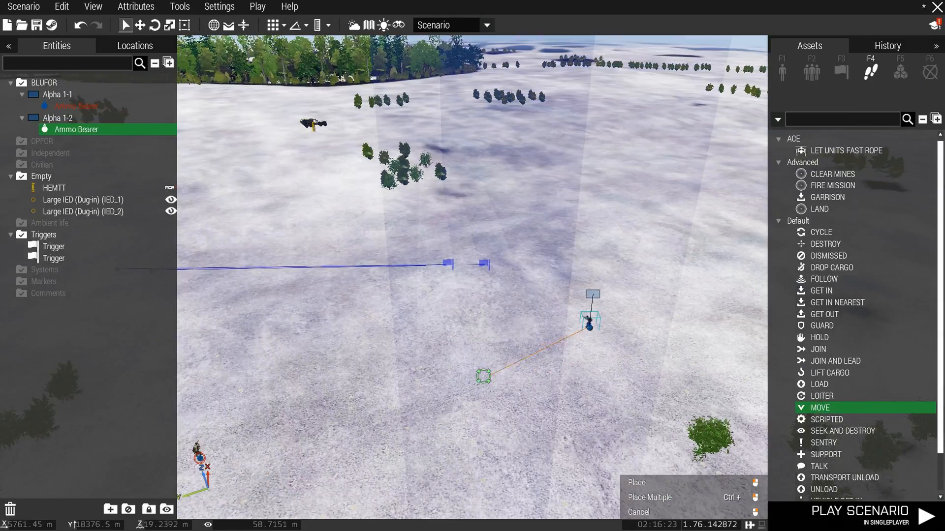
{"action": "left_click", "coordinate": [349, 335]}
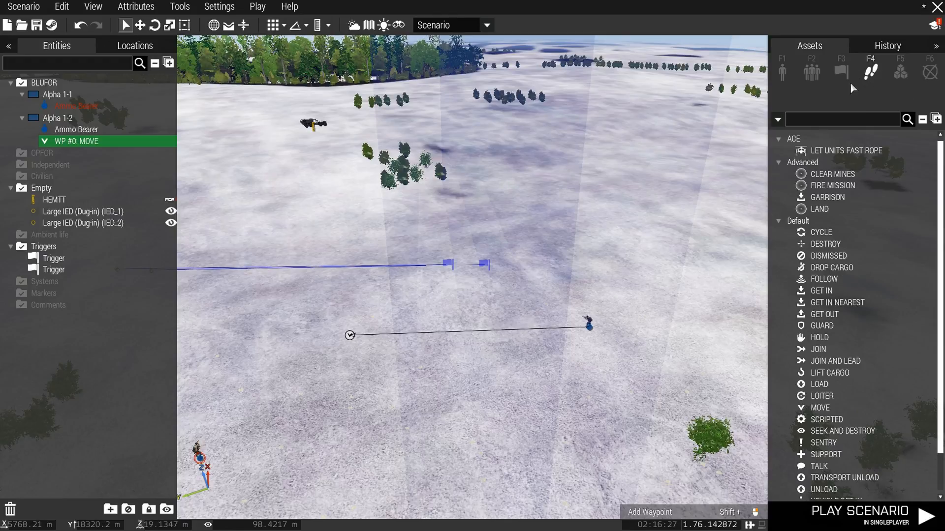
Shift the player's Ammo Bearer slightly farther away from the line of IEDs and triggers
{"action": "left_click", "coordinate": [783, 73]}
{"action": "key", "text": "s"}
{"action": "key", "text": "a"}
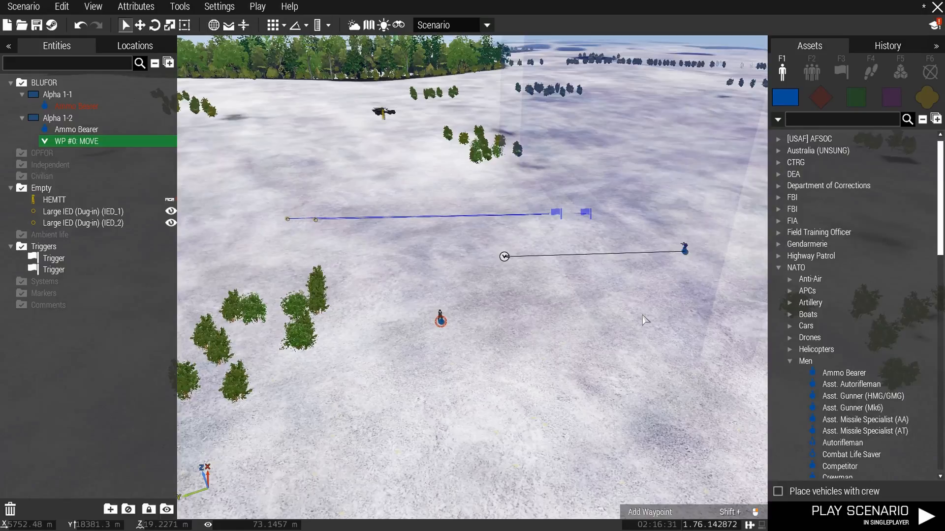
{"action": "left_click", "coordinate": [645, 320]}
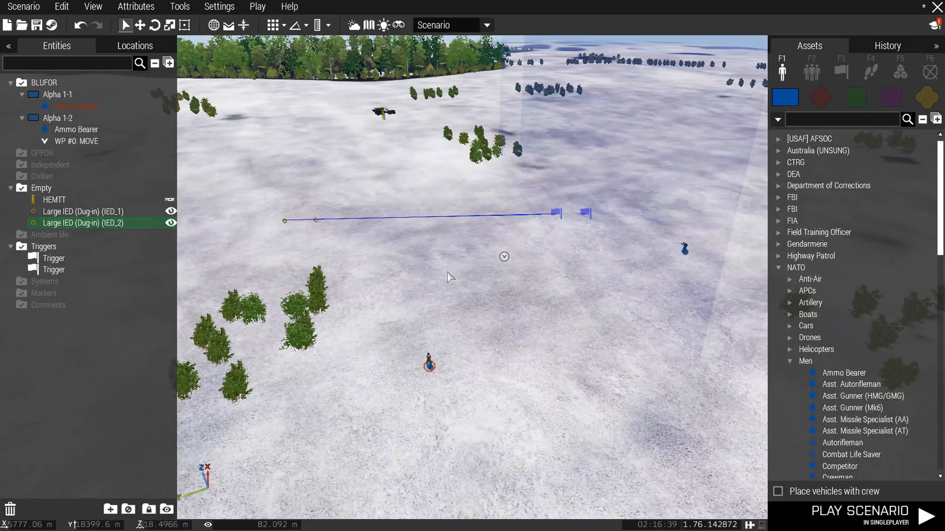
Playtest the scenario to watch the walking Ammo Bearer set off the IEDs, and return to the editor
{"action": "left_click", "coordinate": [879, 526]}
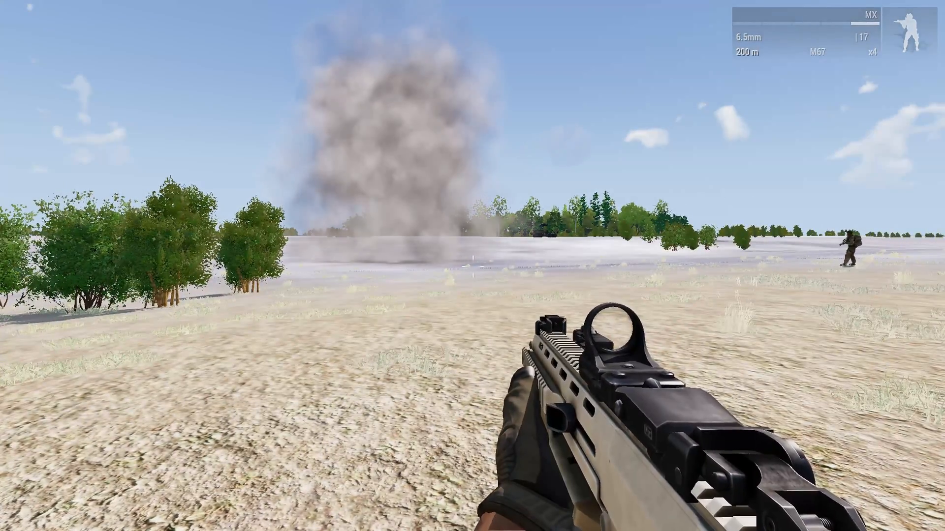
{"action": "key", "text": "Escape"}
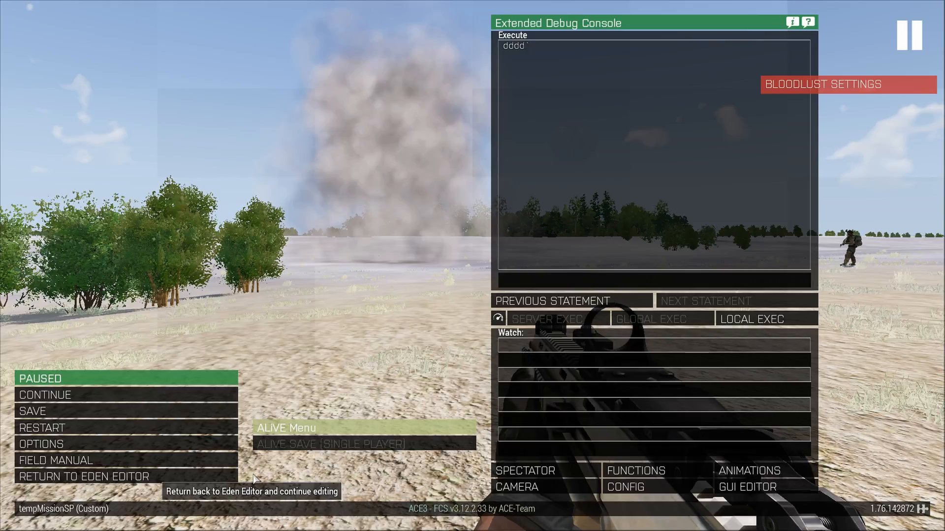
{"action": "left_click", "coordinate": [254, 476]}
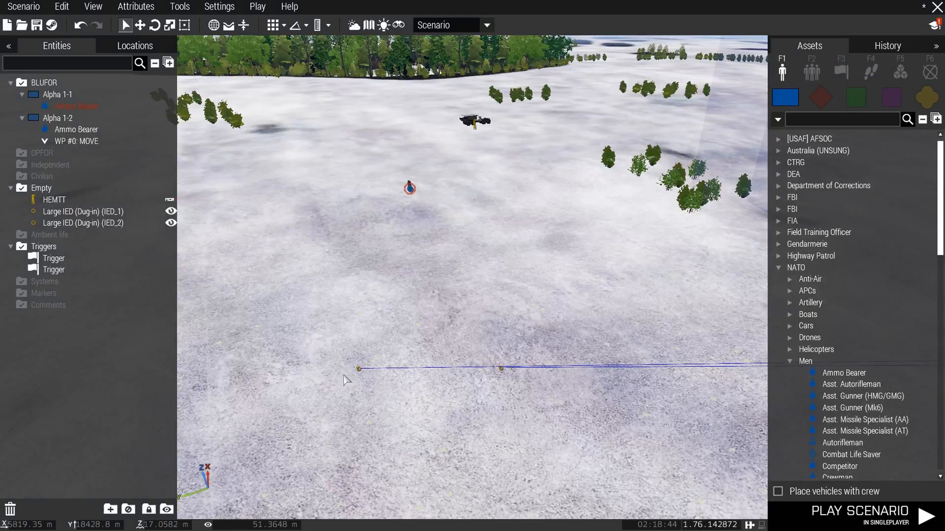
Move IED_2 farther away from IED_1 along the same line
{"action": "left_click_drag", "start_coordinate": [359, 369], "coordinate": [270, 367]}
{"action": "left_click", "coordinate": [465, 397]}
{"action": "key", "text": "a"}
{"action": "key", "text": "s"}
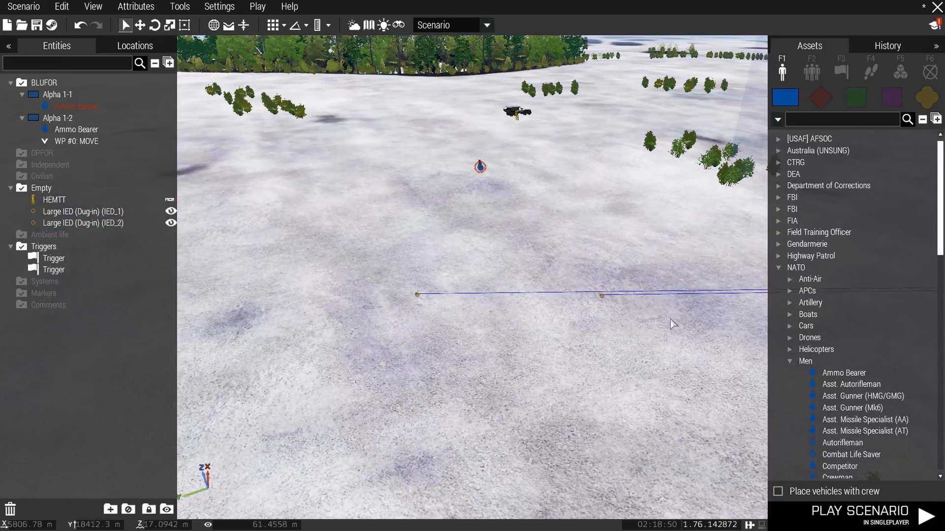
Playtest the scenario again to watch both spaced-out IEDs detonate, and return to the editor
{"action": "left_click", "coordinate": [839, 520]}
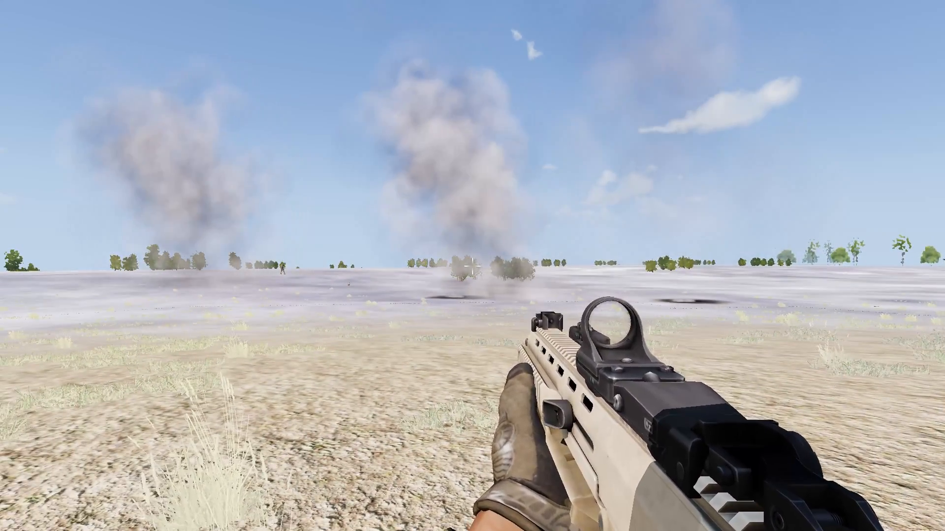
{"action": "key", "text": "Escape"}
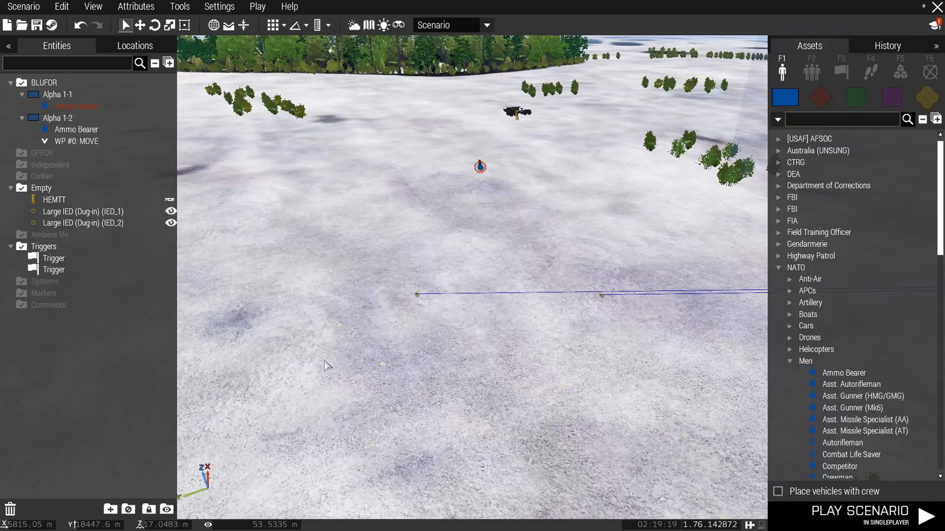
Select IED_1 together with its synced trigger and paste another copy of the pair near the existing ones
{"action": "key", "text": "s"}
{"action": "key", "text": "d"}
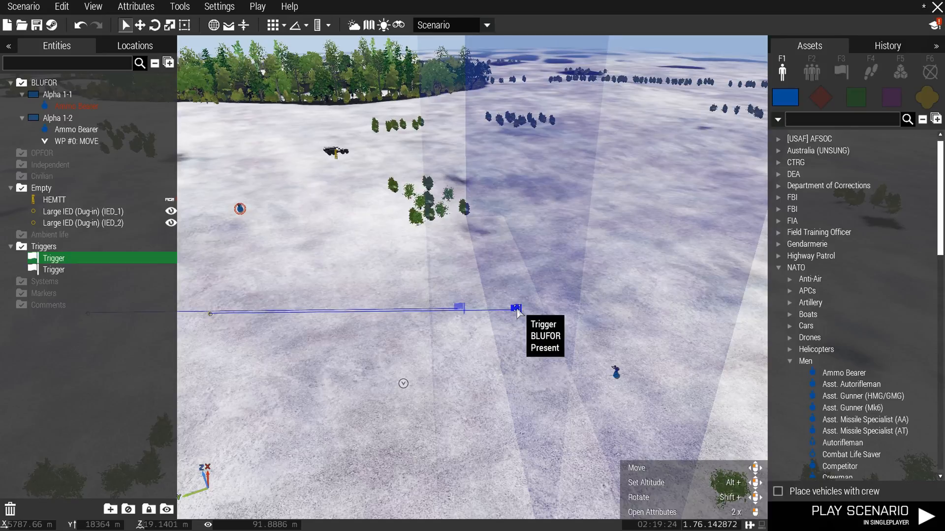
{"action": "key", "text": "a"}
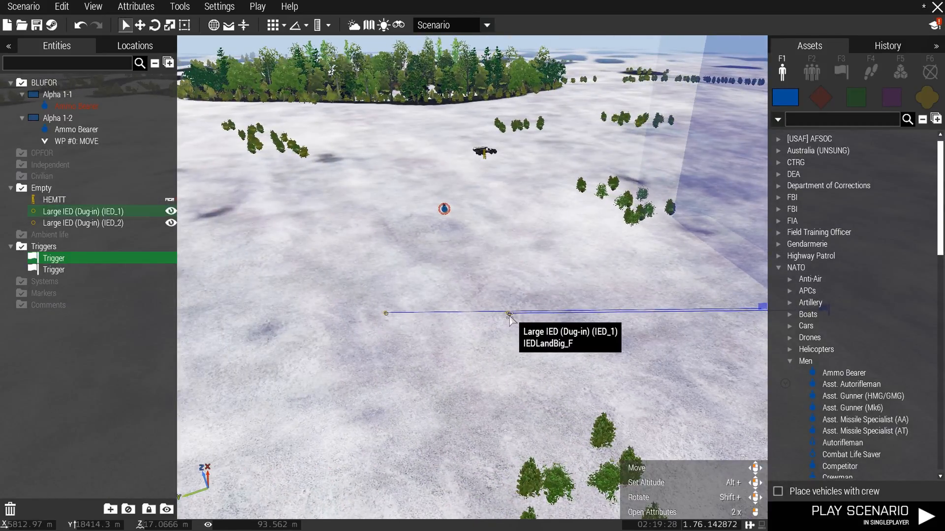
{"action": "left_click", "coordinate": [510, 317]}
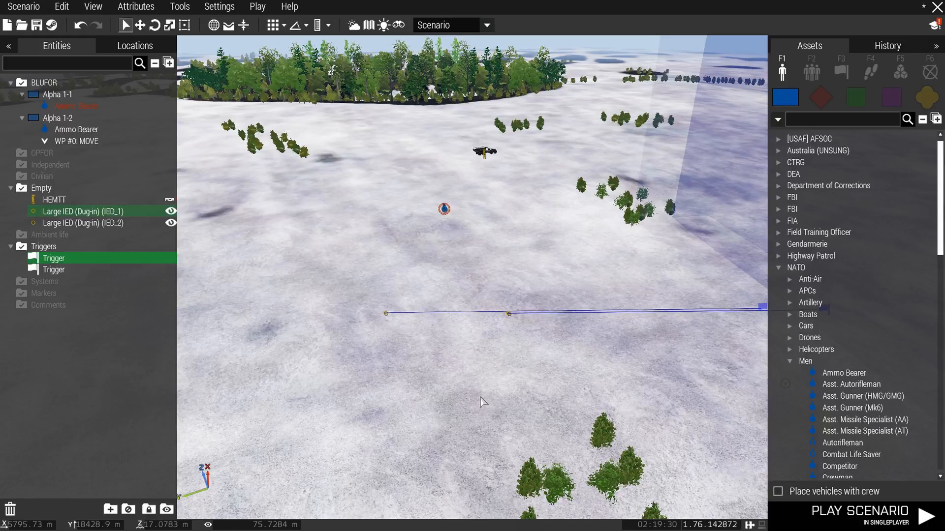
{"action": "key", "text": "ctrl+v"}
{"action": "key", "text": "d"}
{"action": "key", "text": "w"}
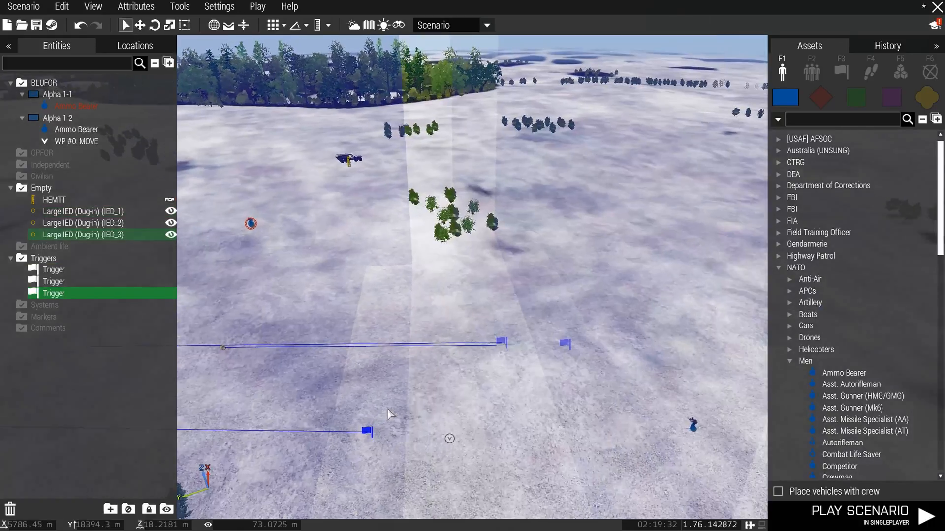
Move the newly pasted IED and trigger pair in line with the other two pairs, on the IED side of their triggers
{"action": "left_click_drag", "start_coordinate": [368, 434], "coordinate": [380, 345]}
{"action": "key", "text": "d"}
{"action": "key", "text": "a"}
{"action": "key", "text": "a"}
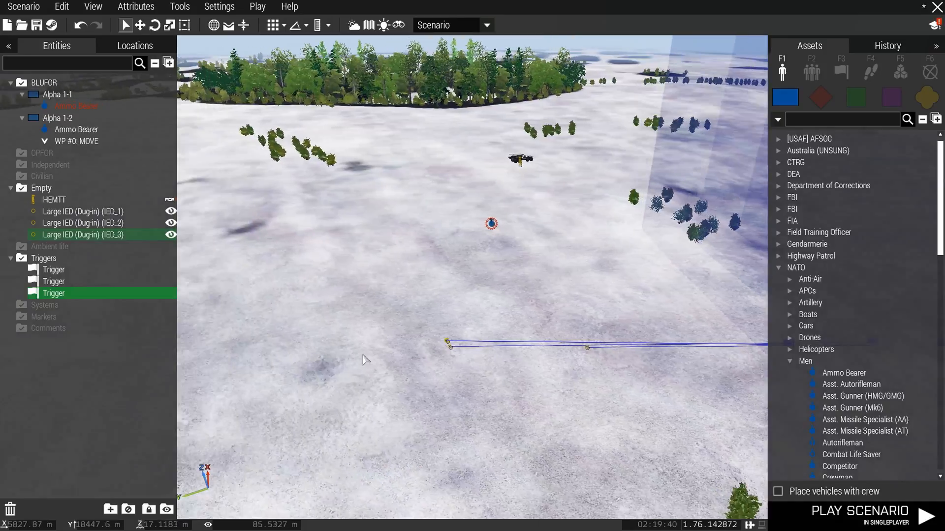
{"action": "key", "text": "d"}
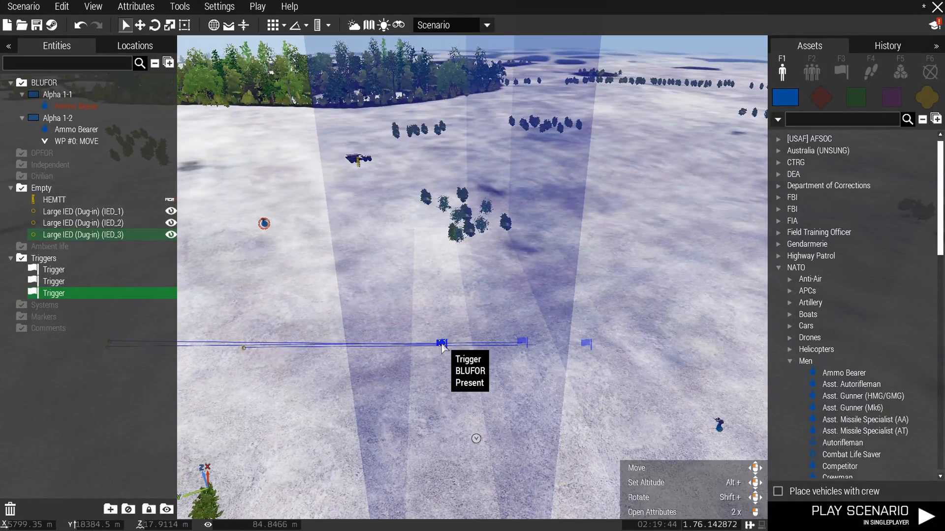
{"action": "mouse_move", "coordinate": [441, 343]}
{"action": "left_mouse_down"}
{"action": "mouse_move", "coordinate": [458, 344]}
{"action": "mouse_move", "coordinate": [450, 348]}
{"action": "left_mouse_up"}
{"action": "key", "text": "a"}
{"action": "key", "text": "w"}
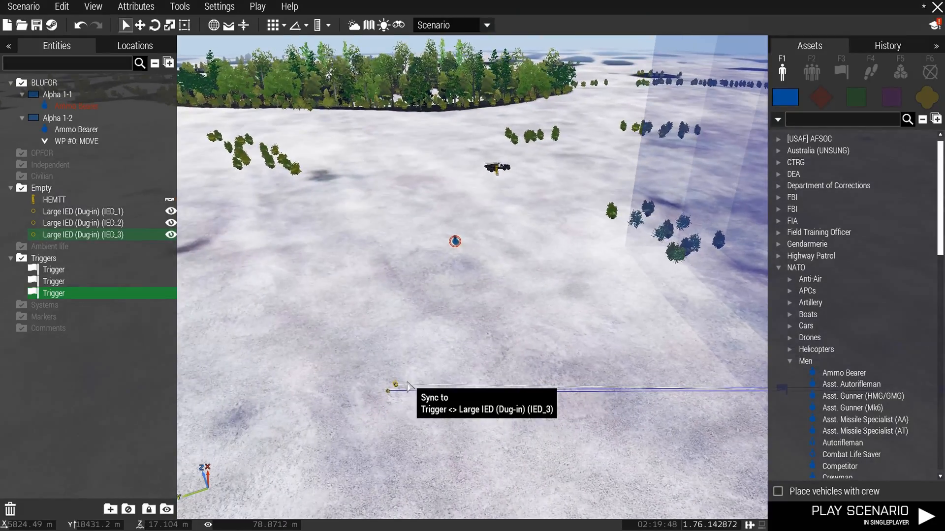
{"action": "key", "text": "d"}
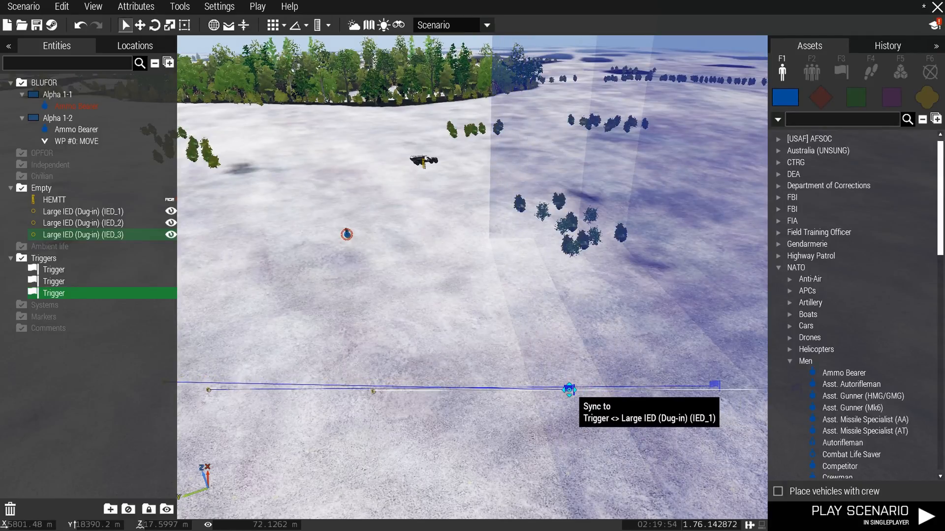
{"action": "left_click", "coordinate": [559, 392]}
{"action": "key", "text": "s"}
{"action": "key", "text": "a"}
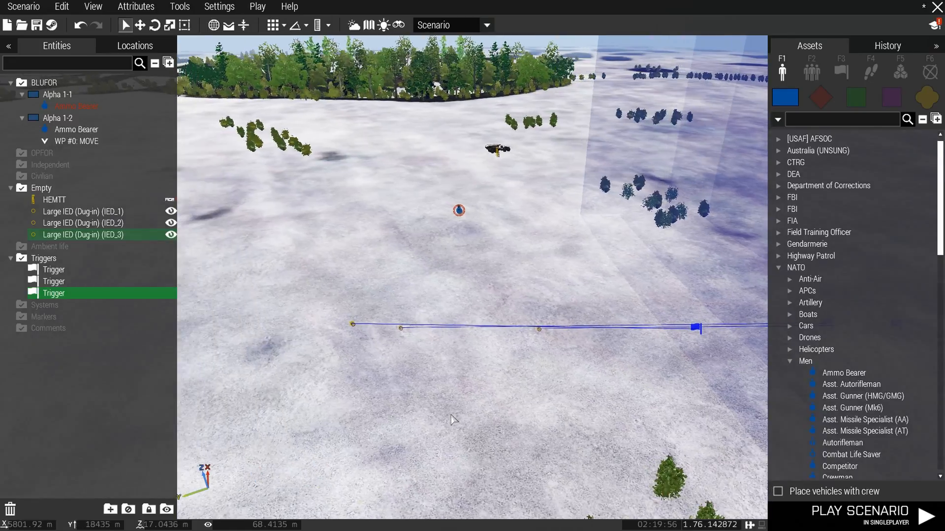
Move IED_3 farther out along the line, beyond IED_2
{"action": "key", "text": "w"}
{"action": "left_click_drag", "start_coordinate": [327, 391], "coordinate": [238, 397]}
{"action": "left_click", "coordinate": [323, 351]}
{"action": "key", "text": "a"}
{"action": "key", "text": "s"}
{"action": "key", "text": "d"}
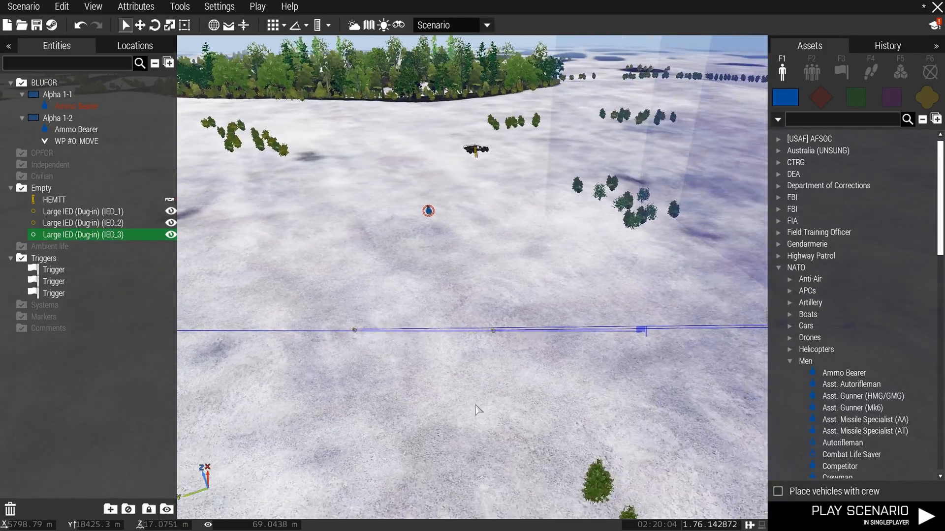
Change the third trigger's On Activation expression so the bomb is created at the position of IED_3
{"action": "key", "text": "w"}
{"action": "left_click", "coordinate": [476, 408]}
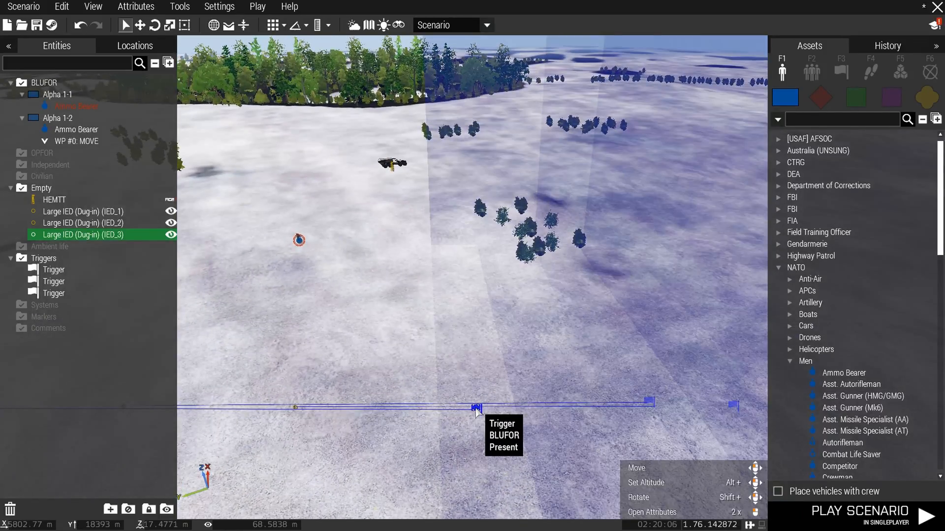
{"action": "double_click", "coordinate": [476, 408]}
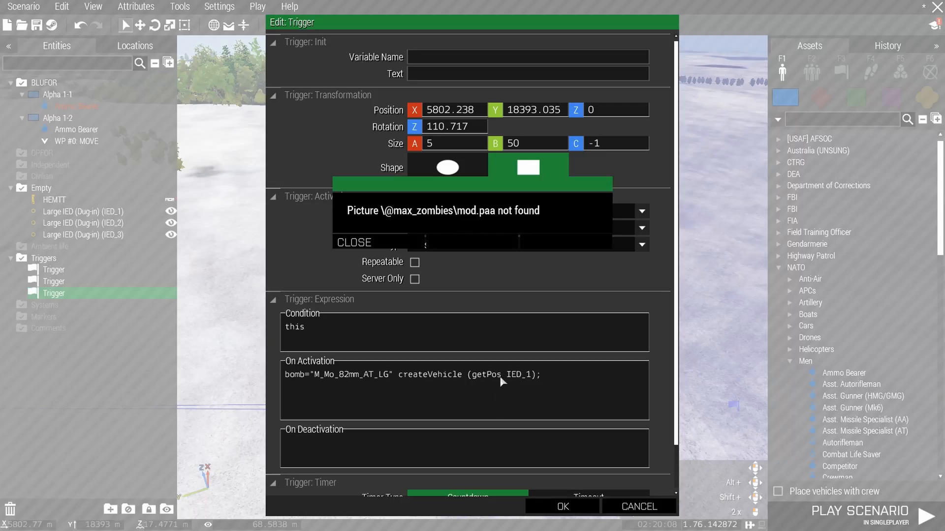
{"action": "left_click", "coordinate": [379, 242]}
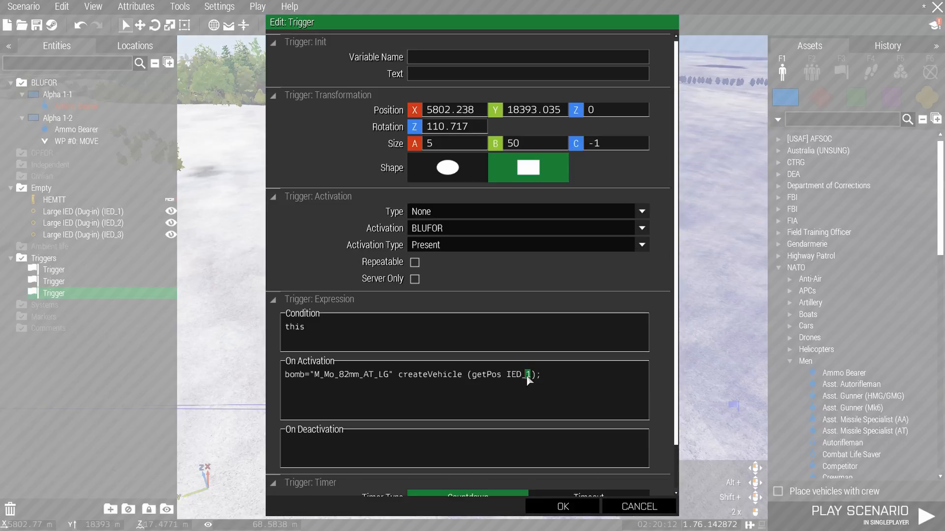
{"action": "left_click", "coordinate": [560, 507]}
{"action": "key", "text": "s"}
{"action": "key", "text": "a"}
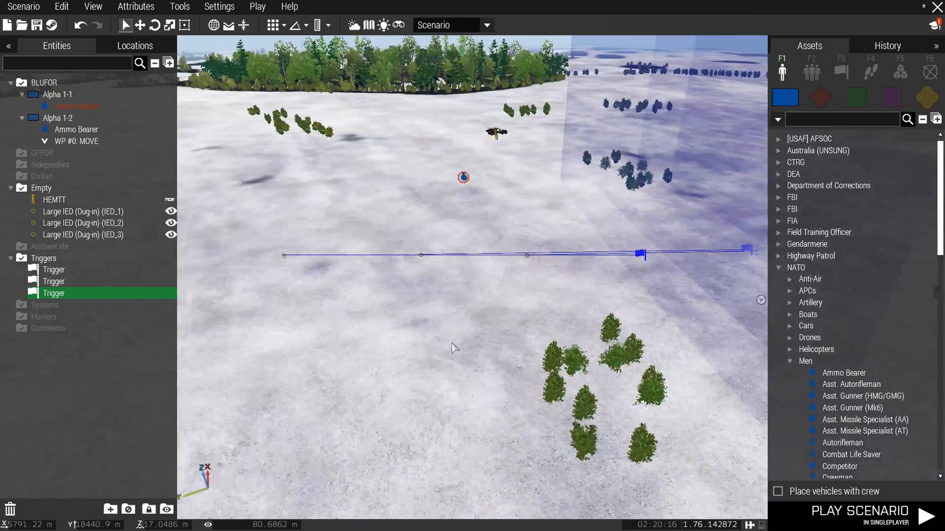
Paste a fourth IED and trigger pair near the line and move IED_4 out along the line beyond IED_3
{"action": "key", "text": "w"}
{"action": "scroll", "coordinate": [454, 350], "scroll_direction": "down", "scroll_amount": 1}
{"action": "key", "text": "ctrl+v"}
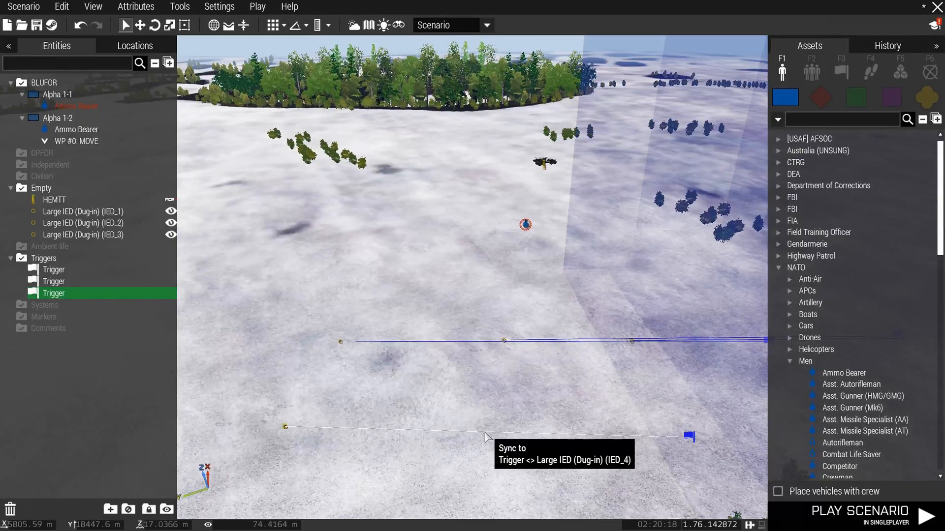
{"action": "key", "text": "d"}
{"action": "left_click_drag", "start_coordinate": [566, 436], "coordinate": [593, 390]}
{"action": "key", "text": "a"}
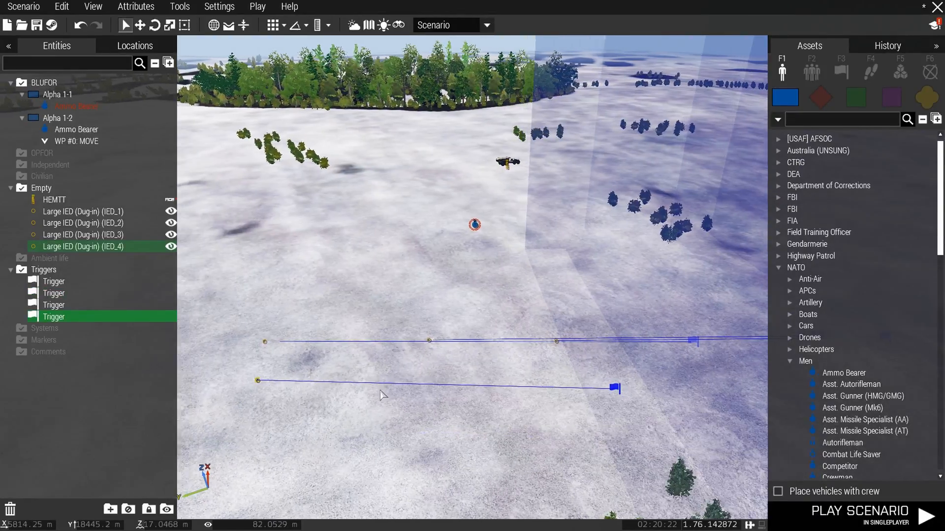
{"action": "left_click_drag", "start_coordinate": [378, 382], "coordinate": [209, 342]}
{"action": "left_click", "coordinate": [210, 342]}
Move the fourth trigger in line with the others and change its On Activation expression to create the bomb at IED_4
{"action": "key", "text": "d"}
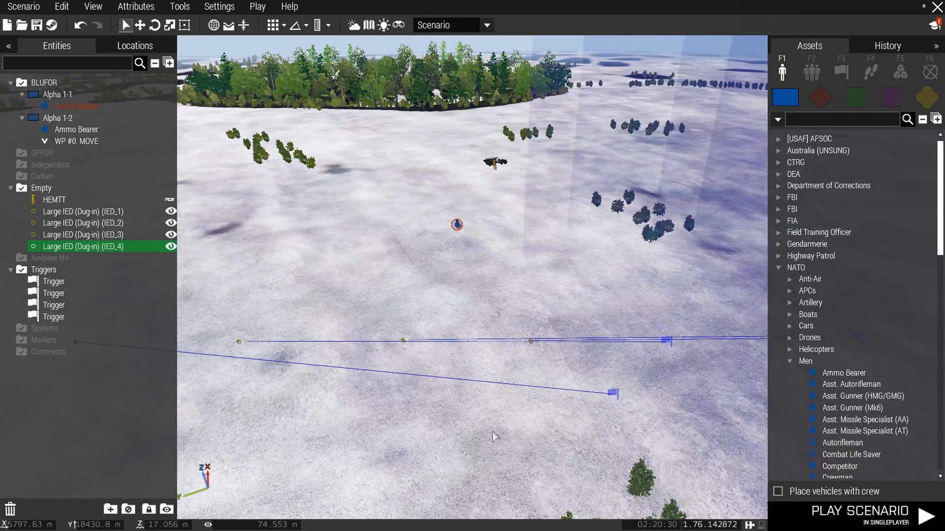
{"action": "key", "text": "w"}
{"action": "left_click_drag", "start_coordinate": [325, 443], "coordinate": [356, 384]}
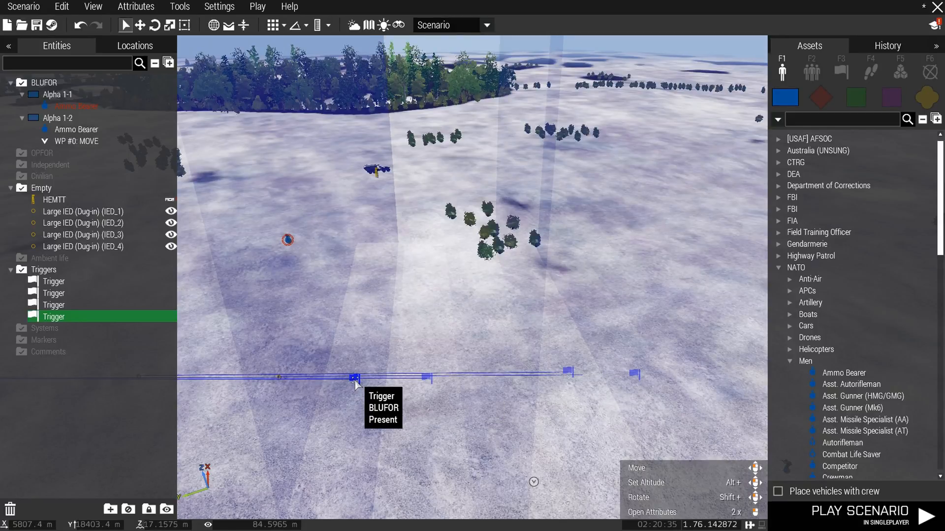
{"action": "double_click", "coordinate": [355, 384]}
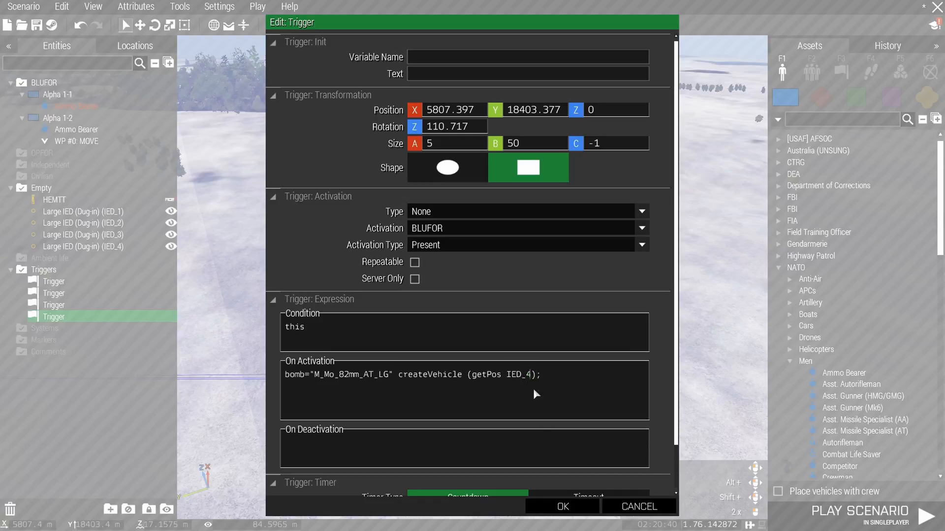
{"action": "left_click", "coordinate": [566, 507]}
Paste a fifth IED and trigger pair beside the line and move IED_5 out past the far end, beyond IED_4
{"action": "key", "text": "a"}
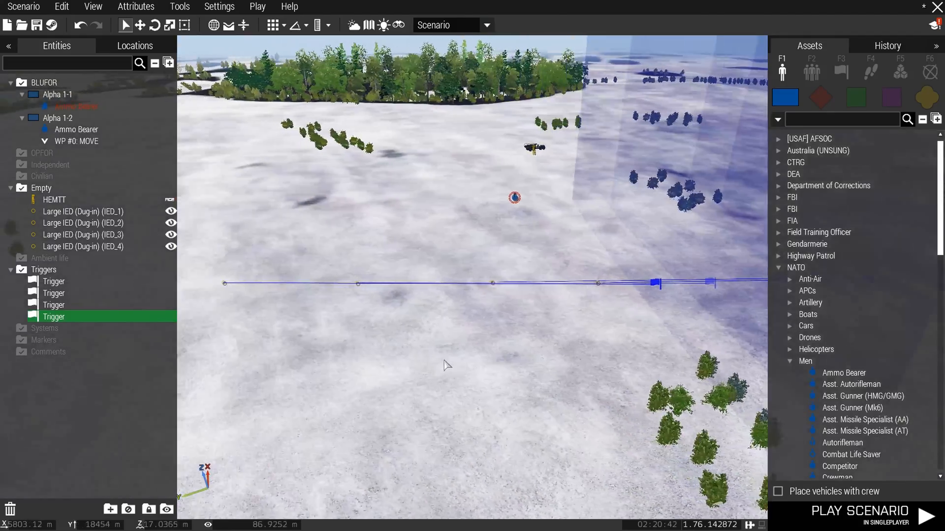
{"action": "key", "text": "ctrl+v"}
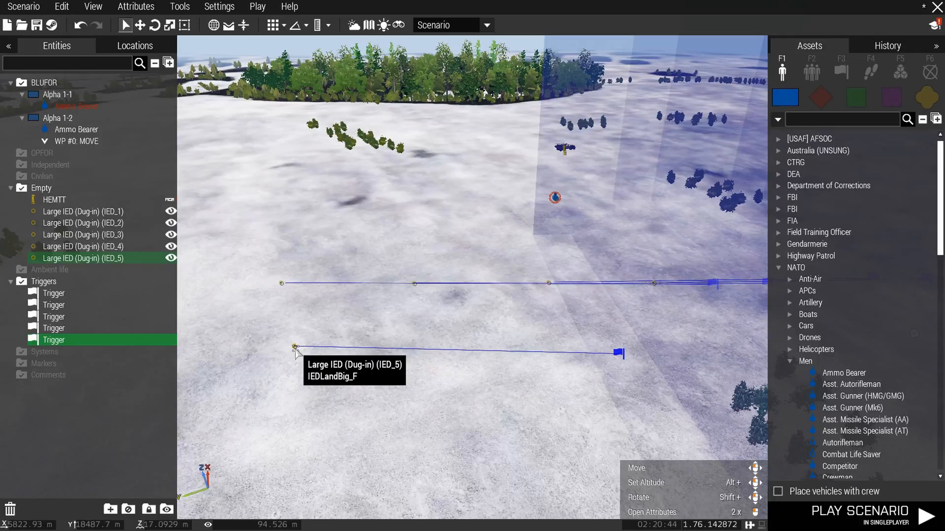
{"action": "left_click", "coordinate": [325, 378]}
{"action": "key", "text": "w"}
{"action": "key", "text": "a"}
{"action": "left_click_drag", "start_coordinate": [295, 348], "coordinate": [227, 383]}
Move the fifth trigger up to the row of existing triggers, on the IED side of the fourth one
{"action": "key", "text": "a"}
{"action": "key", "text": "s"}
{"action": "key", "text": "d"}
{"action": "key", "text": "w"}
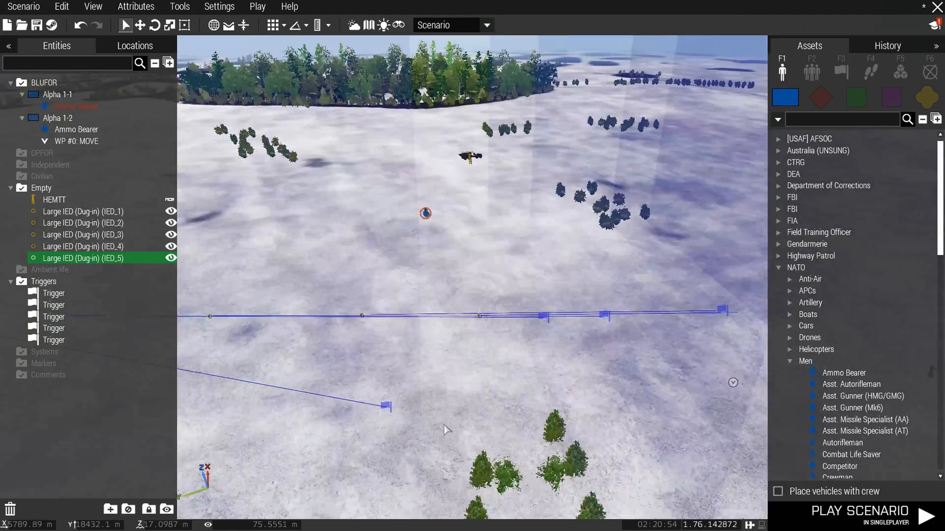
{"action": "key", "text": "w"}
{"action": "key", "text": "d"}
{"action": "left_click_drag", "start_coordinate": [350, 416], "coordinate": [373, 411]}
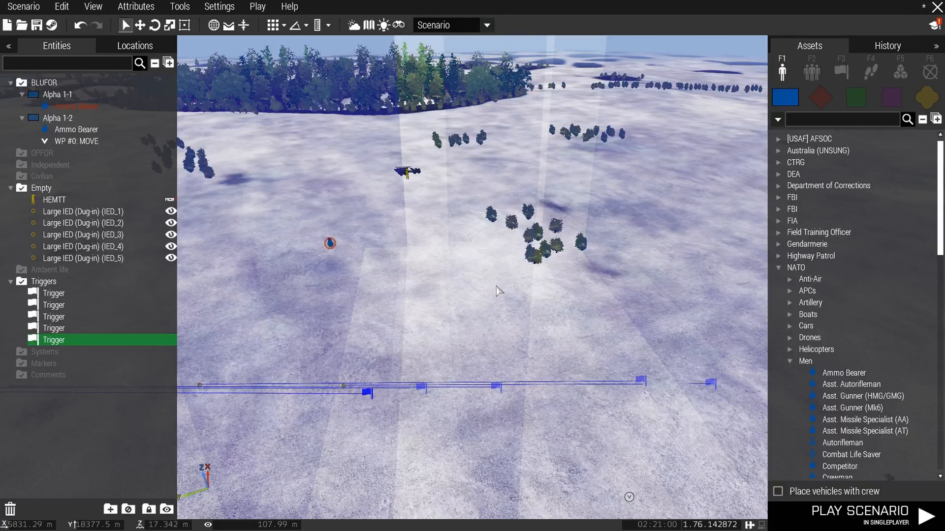
Switch to the 2D map view and move the IED_2 trigger so its area sits flush against the first trigger's area
{"action": "key", "text": "m"}
{"action": "scroll", "coordinate": [571, 408], "scroll_direction": "up", "scroll_amount": 5}
{"action": "scroll", "coordinate": [579, 404], "scroll_direction": "down", "scroll_amount": 3}
{"action": "key", "text": "s"}
{"action": "scroll", "coordinate": [561, 412], "scroll_direction": "up", "scroll_amount": 4}
{"action": "key", "text": "a"}
{"action": "scroll", "coordinate": [550, 403], "scroll_direction": "down", "scroll_amount": 2}
{"action": "scroll", "coordinate": [559, 387], "scroll_direction": "up", "scroll_amount": 2}
{"action": "key", "text": "a"}
{"action": "scroll", "coordinate": [562, 387], "scroll_direction": "down", "scroll_amount": 4}
{"action": "key", "text": "w"}
{"action": "key", "text": "a"}
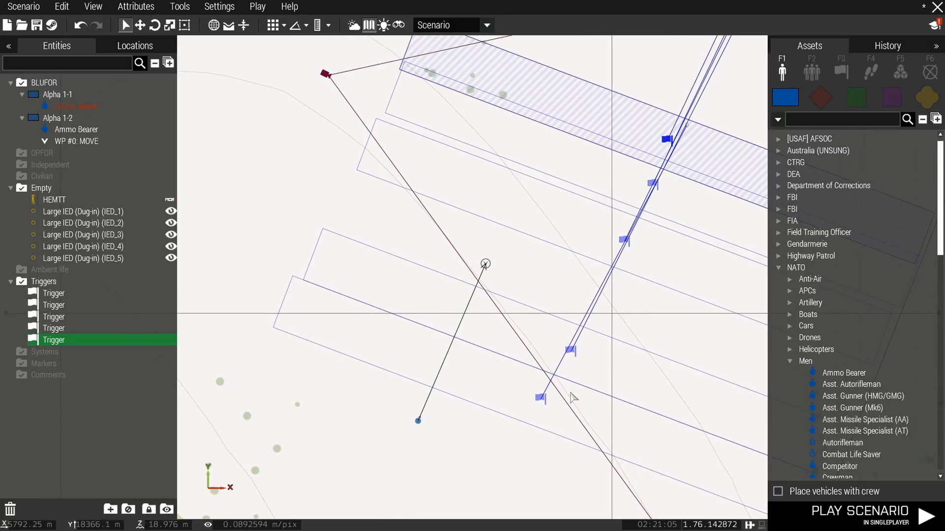
{"action": "left_click", "coordinate": [570, 351]}
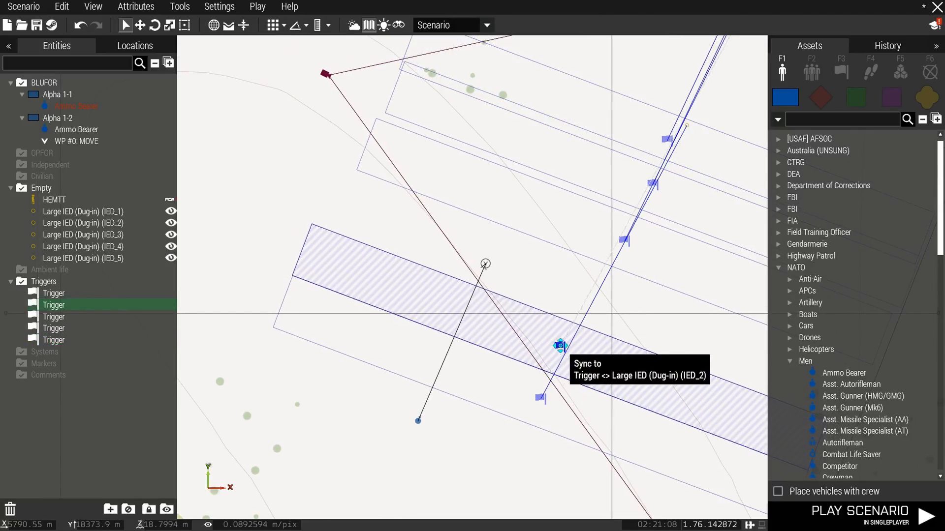
{"action": "left_click_drag", "start_coordinate": [561, 347], "coordinate": [561, 348]}
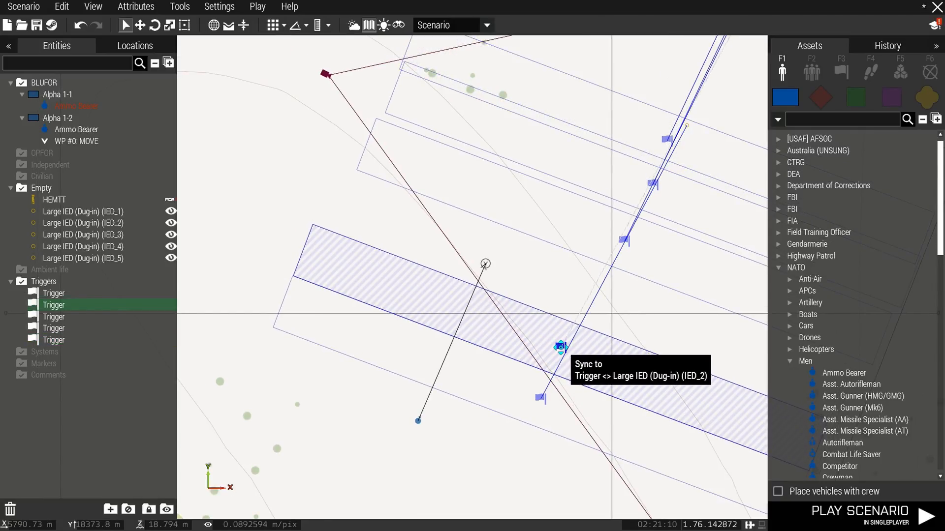
{"action": "left_click", "coordinate": [561, 348]}
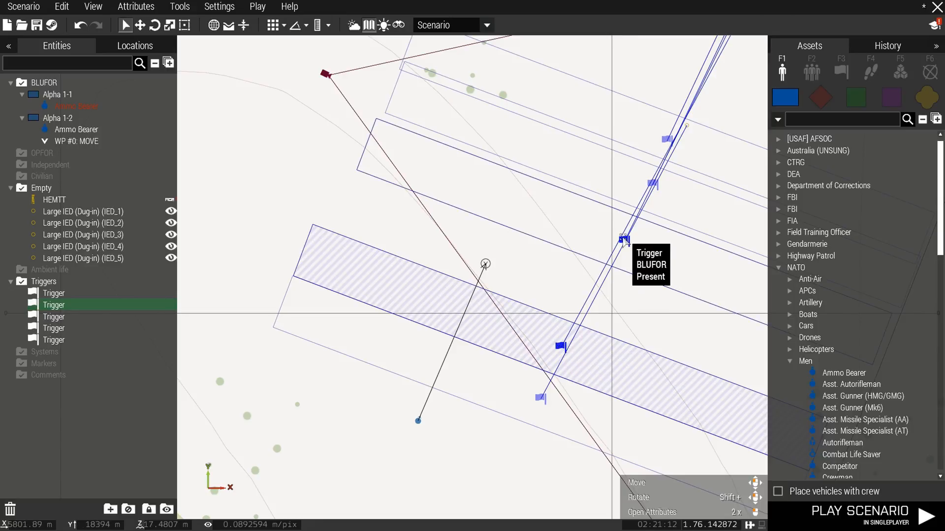
Move the third, fourth and fifth triggers so all five trigger areas lie edge to edge in one continuous row
{"action": "left_click_drag", "start_coordinate": [626, 241], "coordinate": [582, 296]}
{"action": "left_click", "coordinate": [582, 295]}
{"action": "key", "text": "d"}
{"action": "key", "text": "d"}
{"action": "key", "text": "w"}
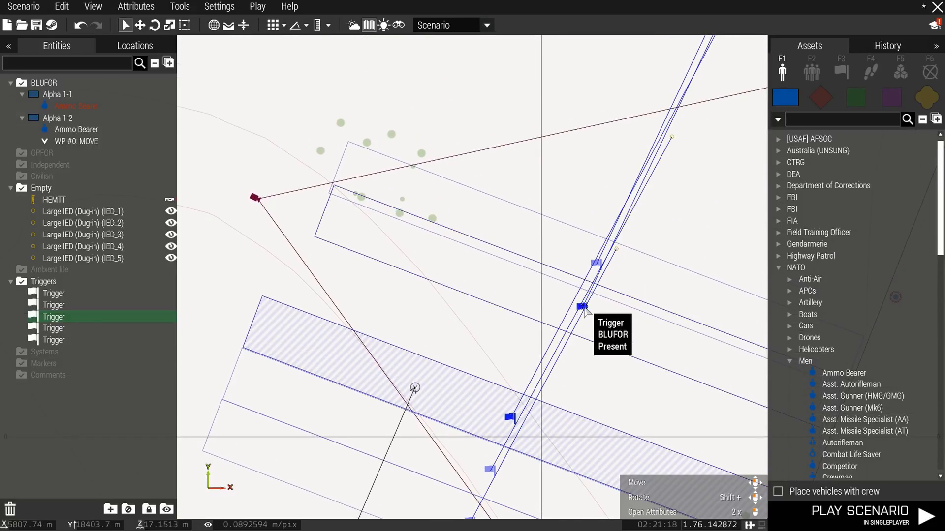
{"action": "mouse_move", "coordinate": [582, 307]}
{"action": "left_mouse_down"}
{"action": "mouse_move", "coordinate": [530, 334]}
{"action": "mouse_move", "coordinate": [530, 367]}
{"action": "left_mouse_up"}
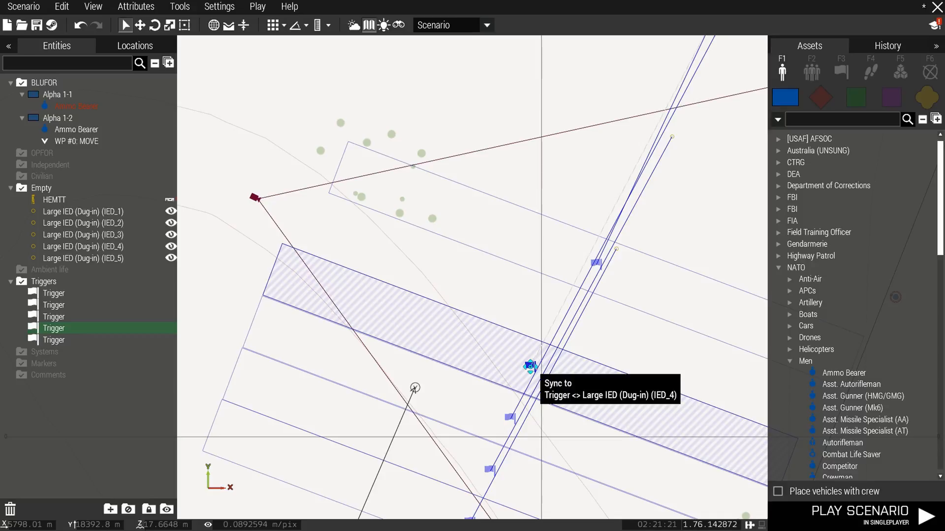
{"action": "left_click_drag", "start_coordinate": [597, 265], "coordinate": [549, 314]}
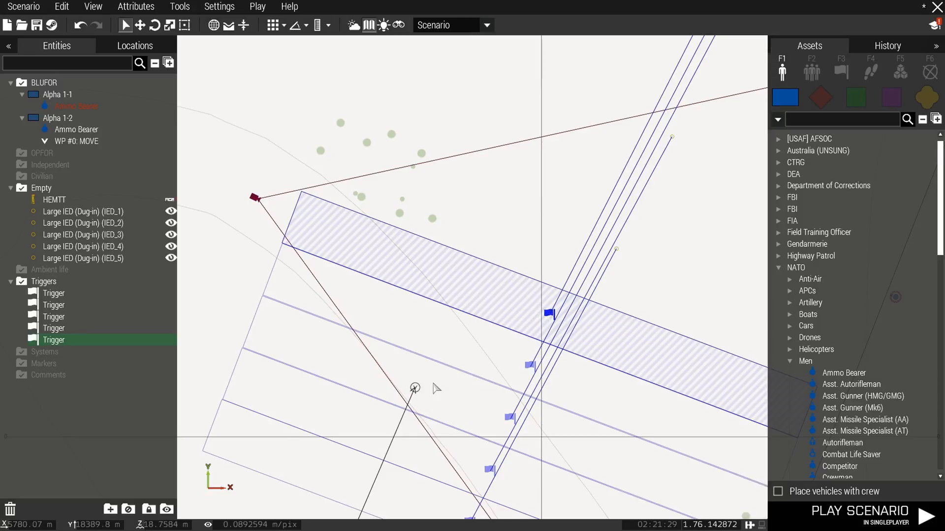
Move the Ammo Bearer of Alpha 1-2 farther back from the trigger areas, away from its move waypoint
{"action": "scroll", "coordinate": [415, 388], "scroll_direction": "down", "scroll_amount": 5}
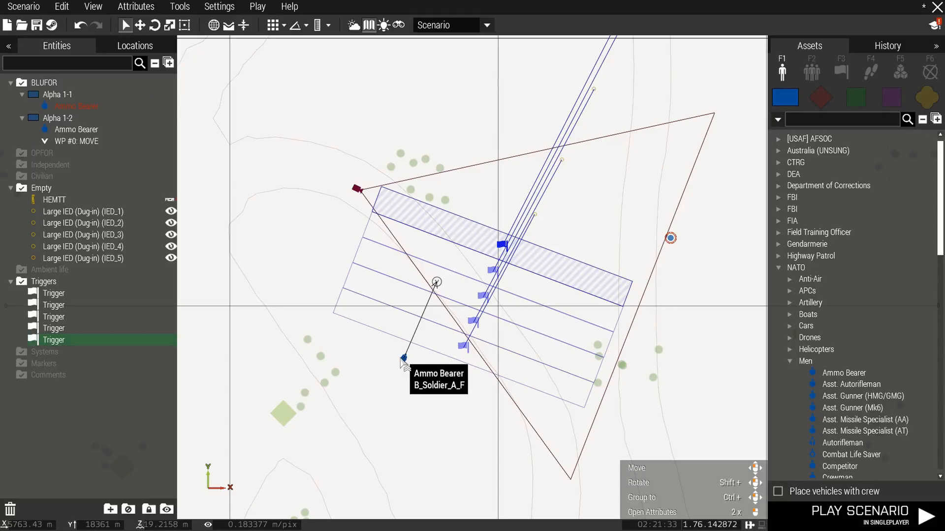
{"action": "left_click_drag", "start_coordinate": [403, 360], "coordinate": [383, 390]}
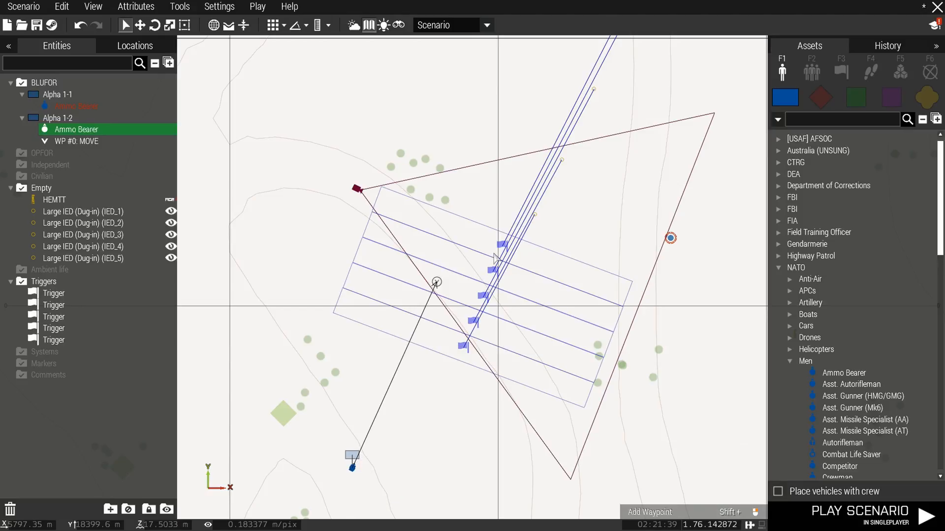
Select all five triggers and move them together toward the Ammo Bearer of Alpha 1-2
{"action": "left_click", "coordinate": [492, 271]}
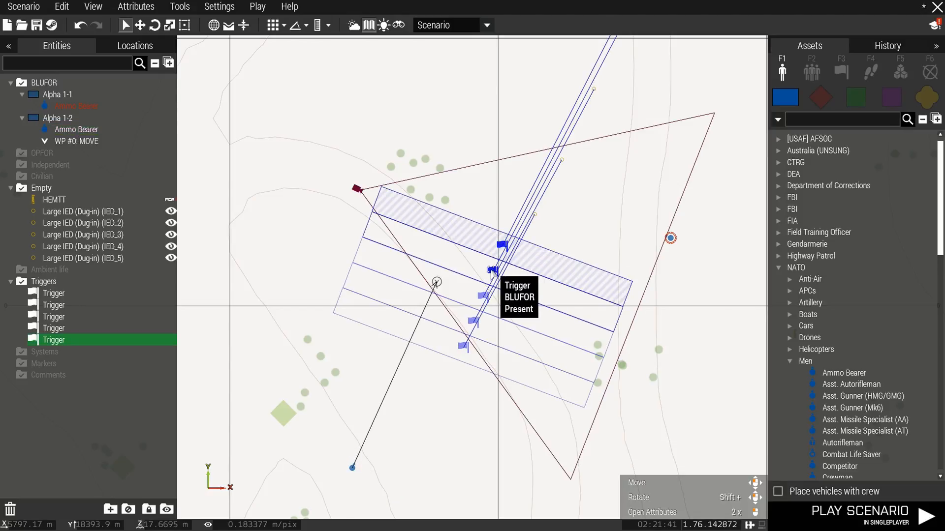
{"action": "left_click", "coordinate": [478, 319]}
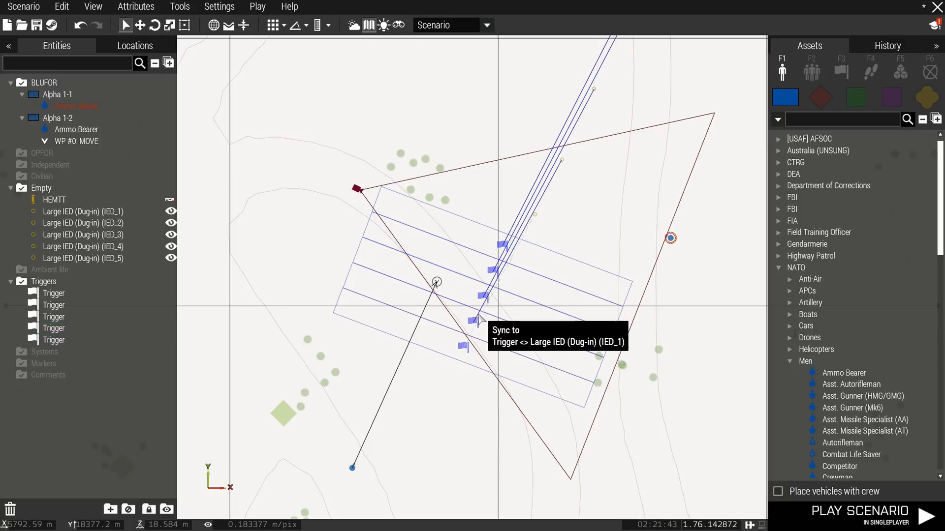
{"action": "left_click", "coordinate": [494, 270]}
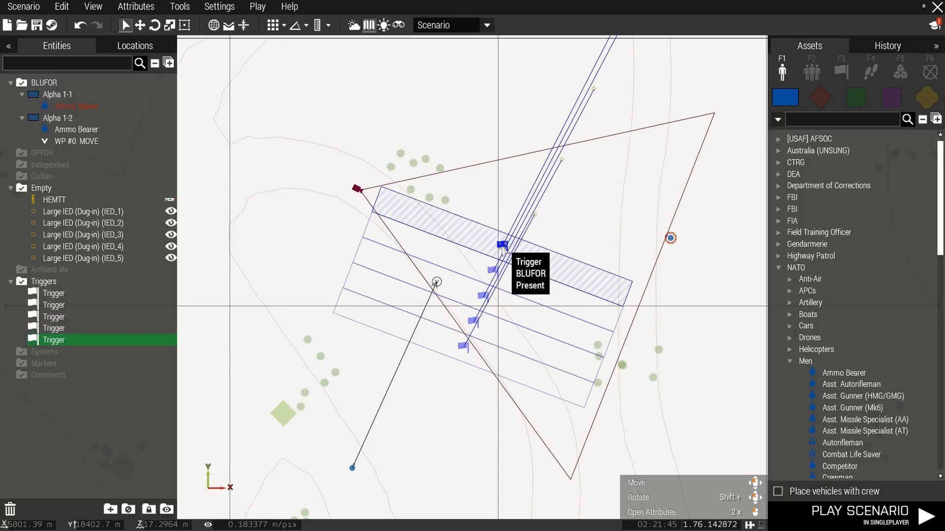
{"action": "left_click", "coordinate": [491, 269], "text": "ctrl"}
{"action": "left_click", "coordinate": [480, 295], "text": "ctrl"}
{"action": "left_click", "coordinate": [473, 320], "text": "ctrl"}
{"action": "left_click", "coordinate": [463, 347], "text": "ctrl"}
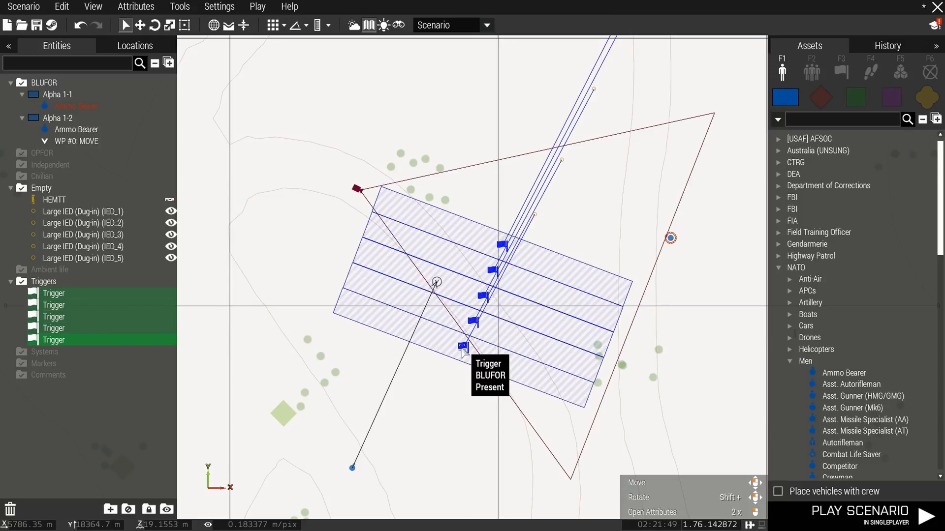
{"action": "left_click_drag", "start_coordinate": [463, 348], "coordinate": [424, 434]}
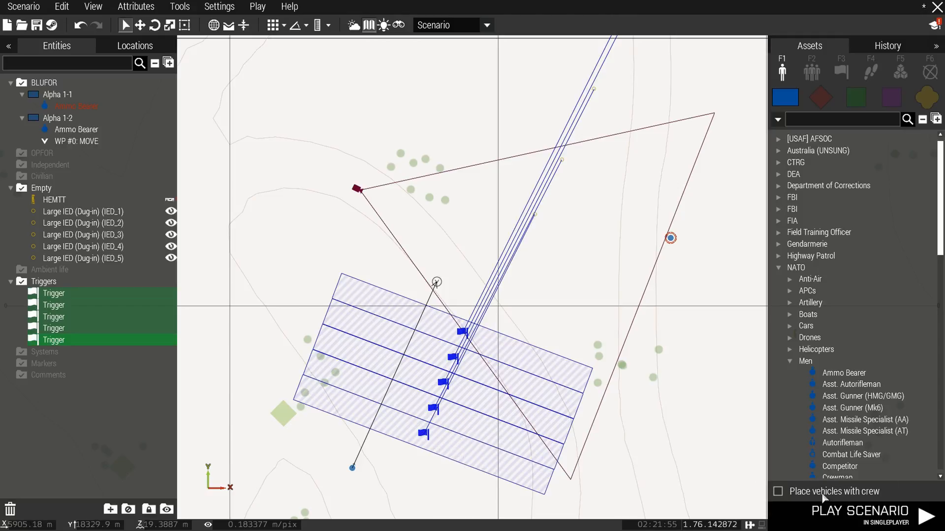
Play the scenario in singleplayer and watch the IEDs explode as the BLUFOR soldier passes through the trigger areas
{"action": "left_click", "coordinate": [818, 523]}
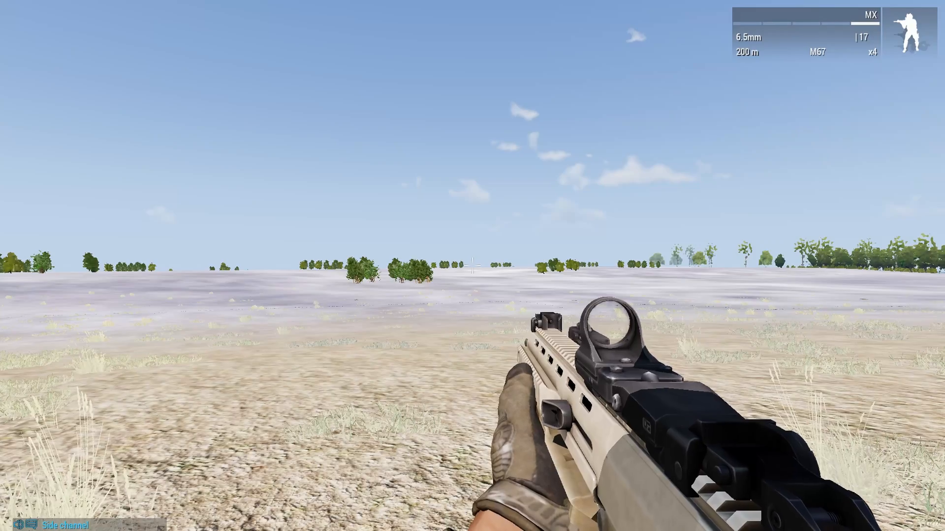
{"action": "key", "text": "w"}
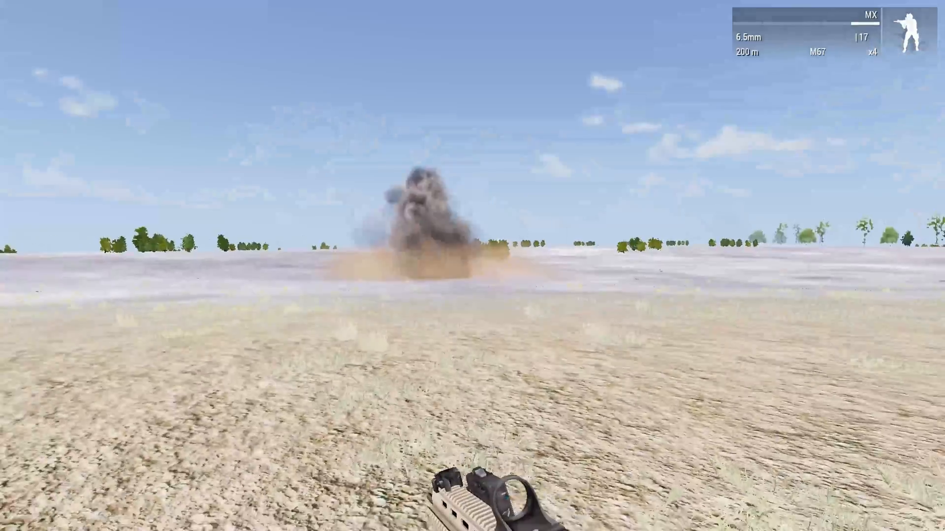
{"action": "key", "text": "s"}
{"action": "key", "text": "d"}
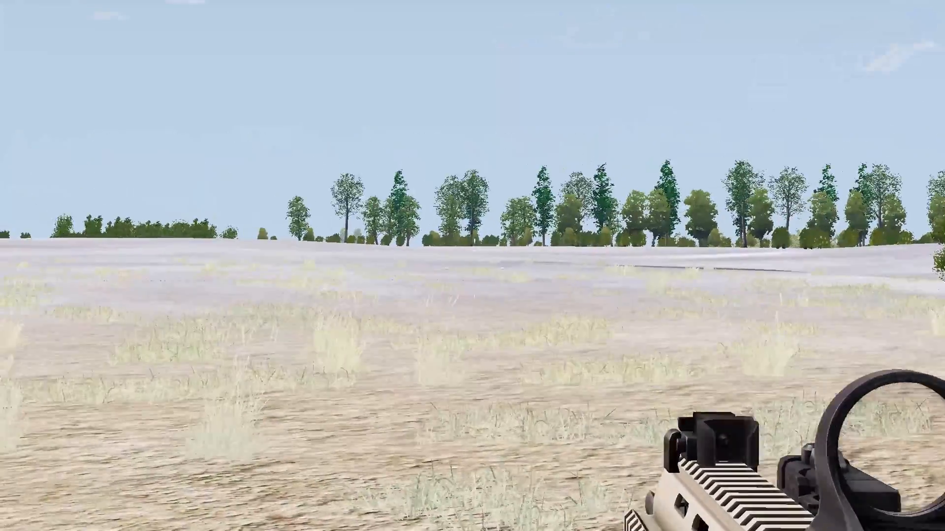
{"action": "key", "text": "f"}
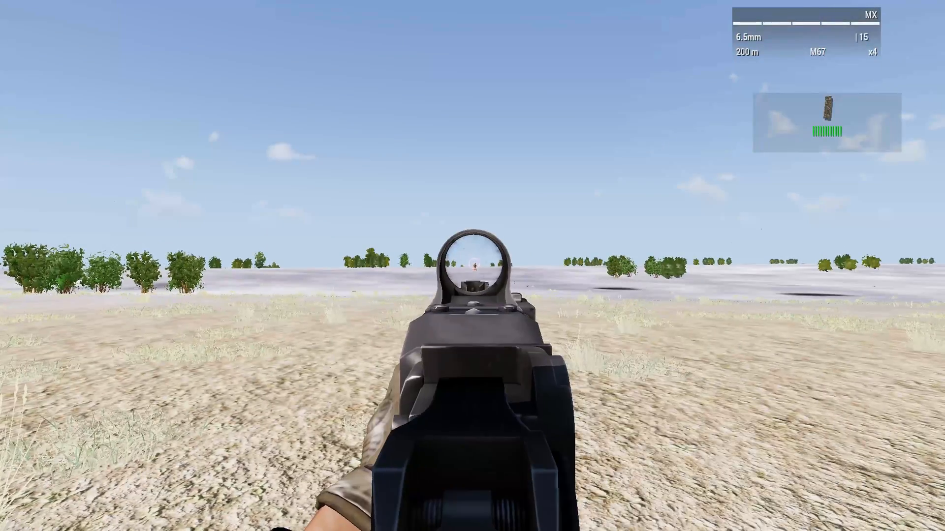
{"action": "key", "text": "KP_Add"}
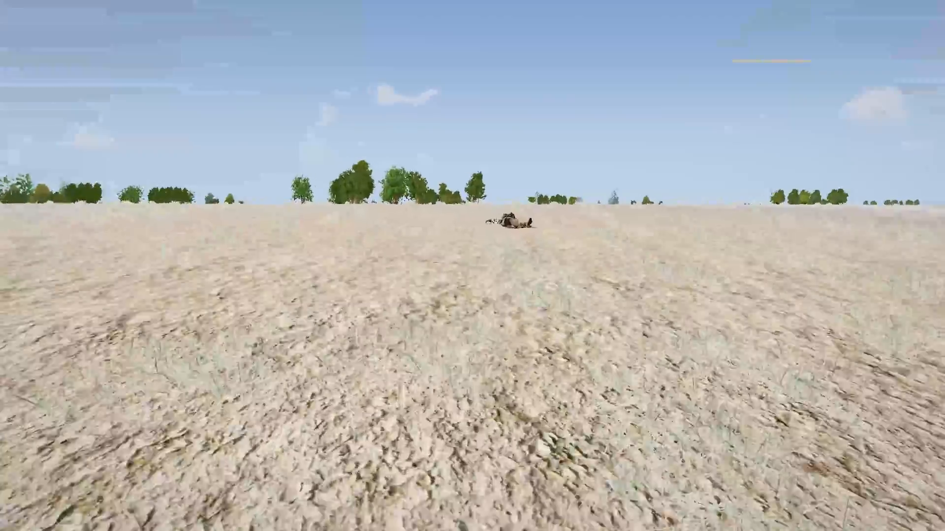
Walk up to the fallen soldier and examine the body, ending the test back in the editor's map view
{"action": "key", "text": "w"}
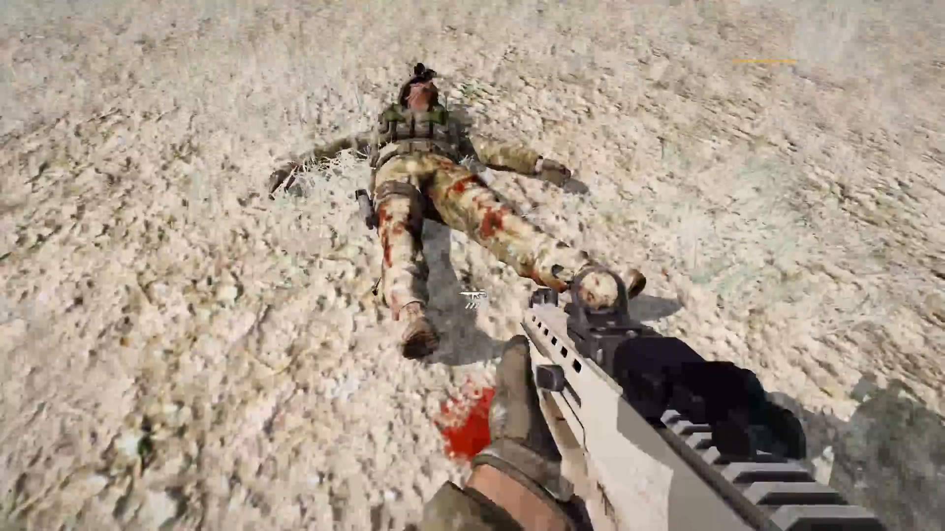
{"action": "key", "text": "w"}
{"action": "scroll", "coordinate": [472, 265], "scroll_direction": "down", "scroll_amount": 3}
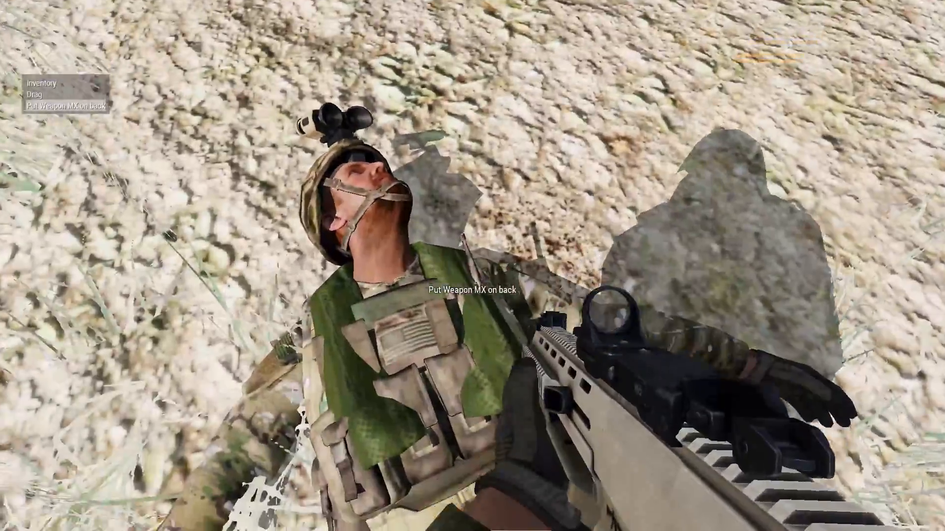
{"action": "key", "text": "a"}
{"action": "scroll", "coordinate": [473, 266], "scroll_direction": "up", "scroll_amount": 1}
{"action": "middle_click", "coordinate": [472, 266]}
{"action": "key", "text": "KP_Enter"}
{"action": "key", "text": "s"}
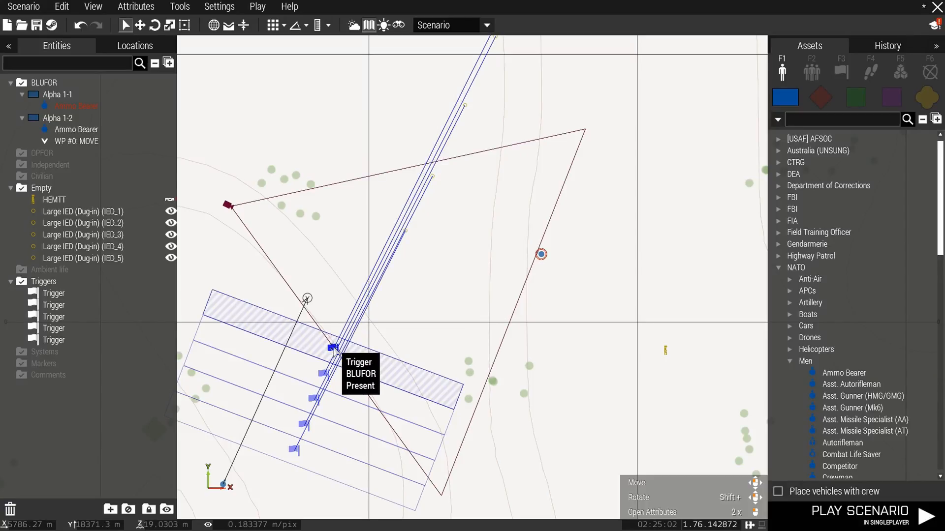
Change the fifth trigger's On Activation expression so the bomb is created at the position of its own synced IED
{"action": "double_click", "coordinate": [333, 349]}
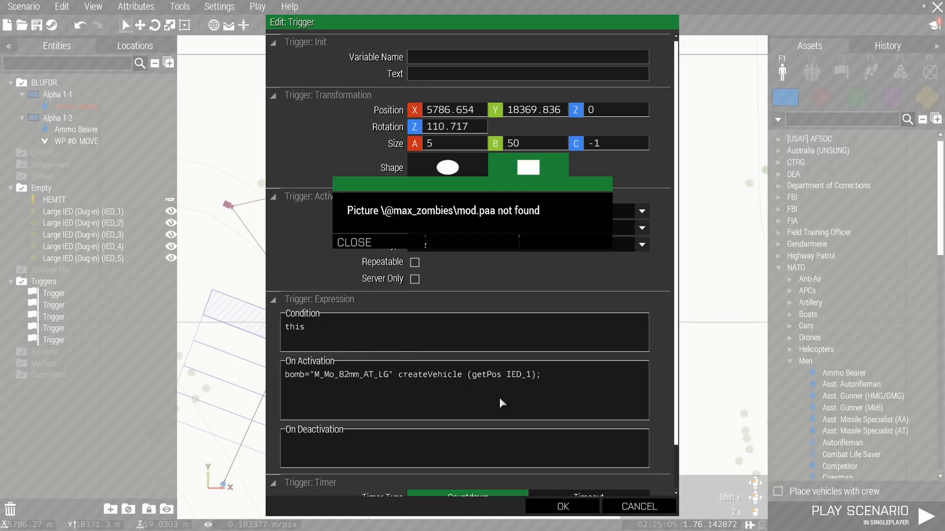
{"action": "left_click", "coordinate": [386, 244]}
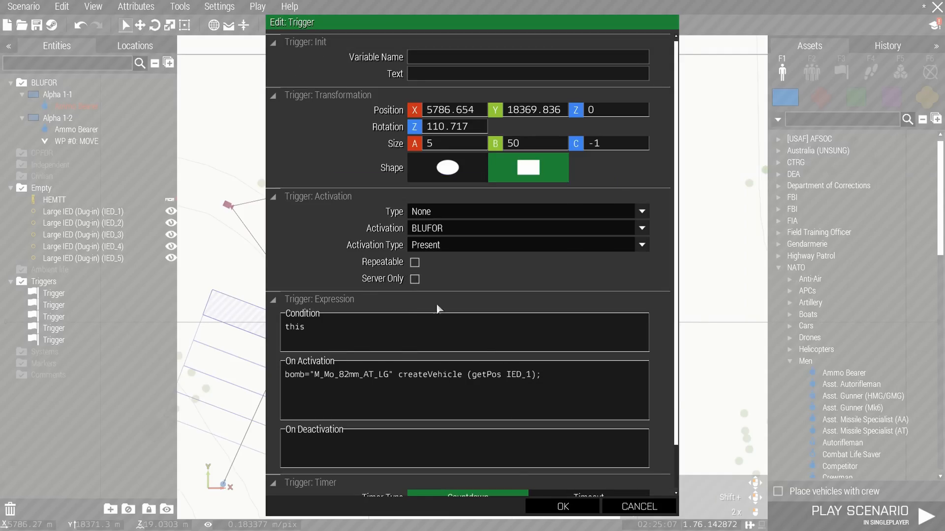
{"action": "double_click", "coordinate": [527, 377]}
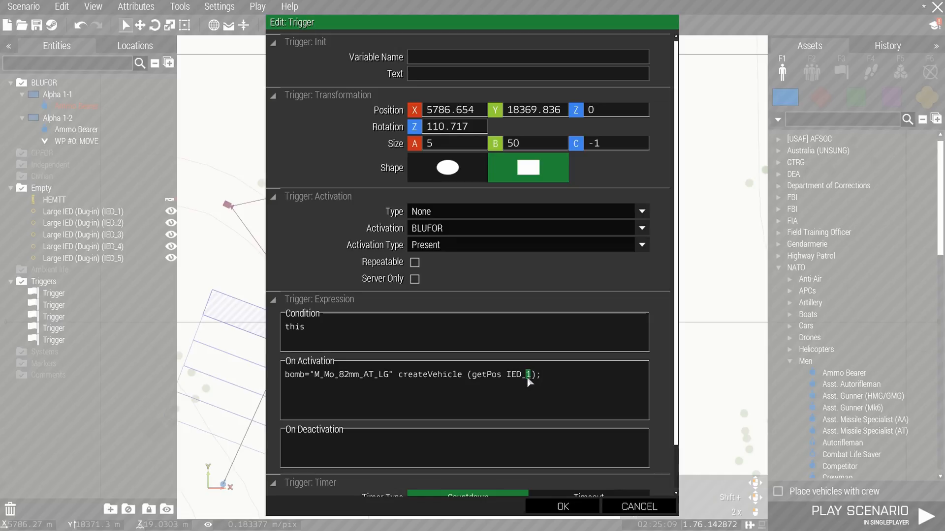
{"action": "left_click", "coordinate": [562, 507]}
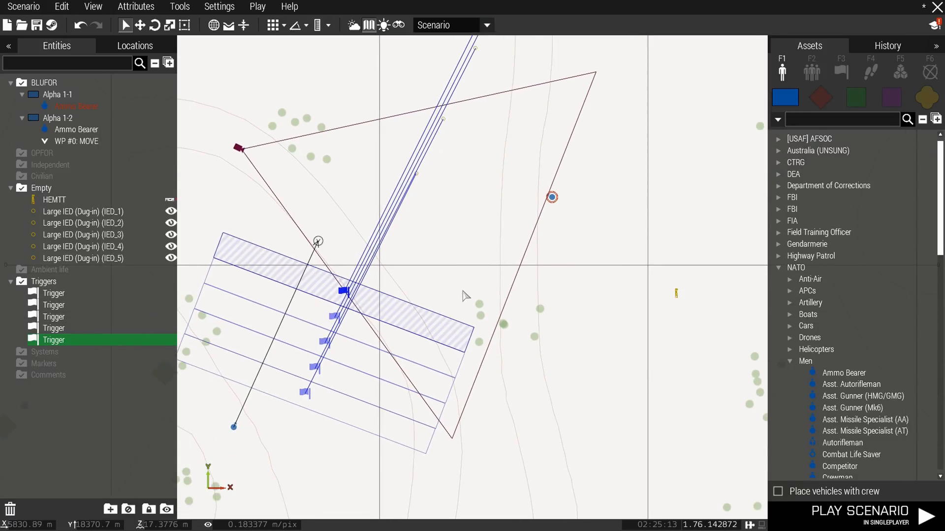
Move four of the triggers closer to the one nearest Alpha 1-2 so that their areas overlap in a tight row
{"action": "scroll", "coordinate": [464, 295], "scroll_direction": "down", "scroll_amount": 2}
{"action": "scroll", "coordinate": [464, 295], "scroll_direction": "down", "scroll_amount": 1}
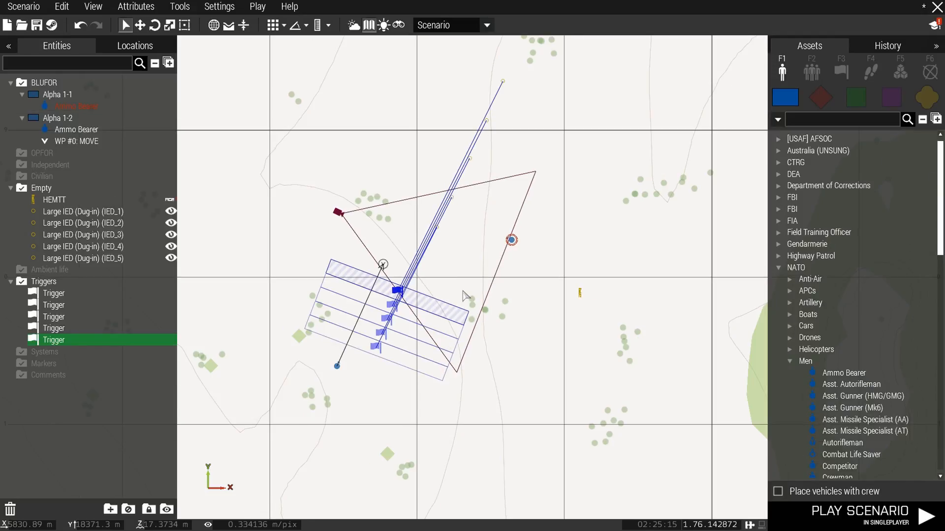
{"action": "key", "text": "w"}
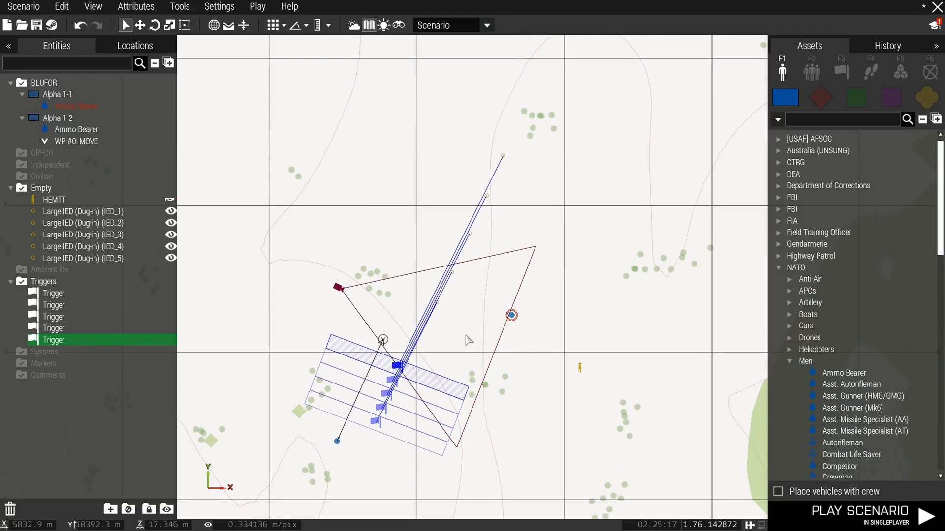
{"action": "key", "text": "s"}
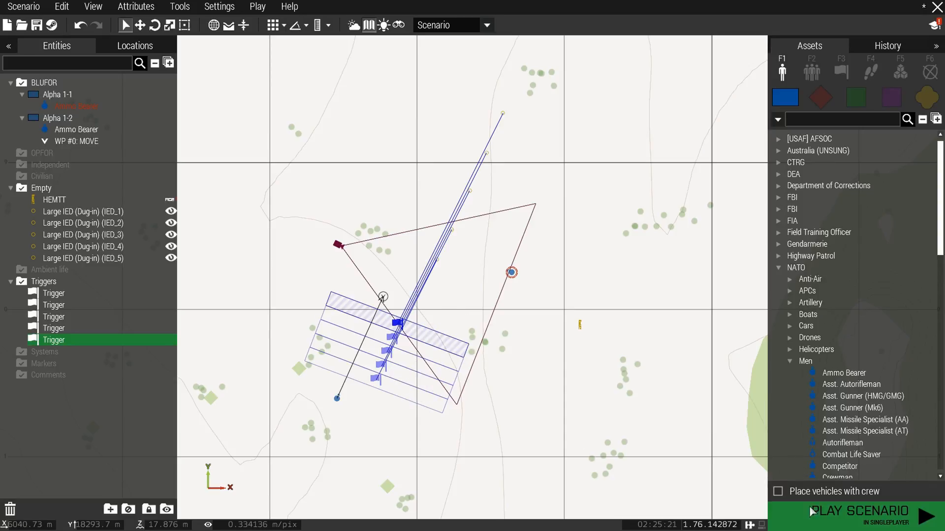
{"action": "scroll", "coordinate": [443, 384], "scroll_direction": "up", "scroll_amount": 8}
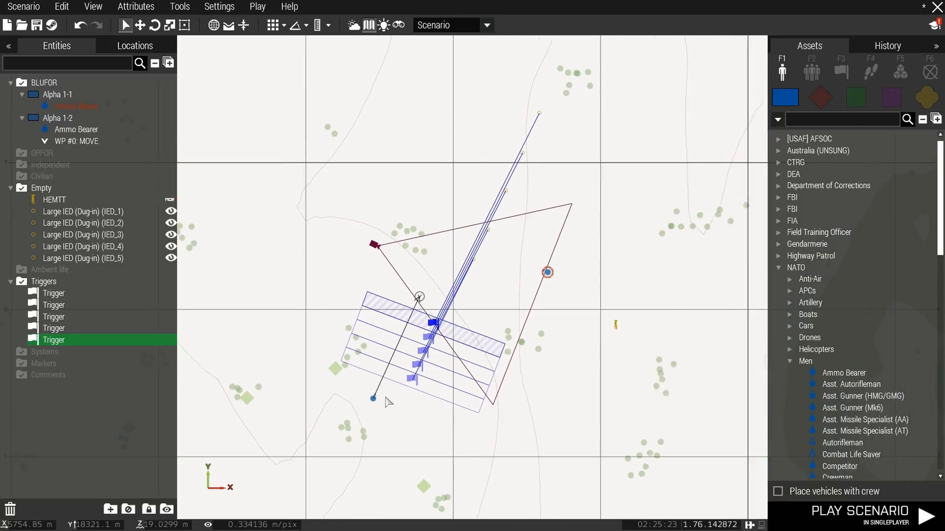
{"action": "right_click_drag", "start_coordinate": [423, 280], "coordinate": [458, 330]}
{"action": "left_click_drag", "start_coordinate": [442, 317], "coordinate": [437, 331]}
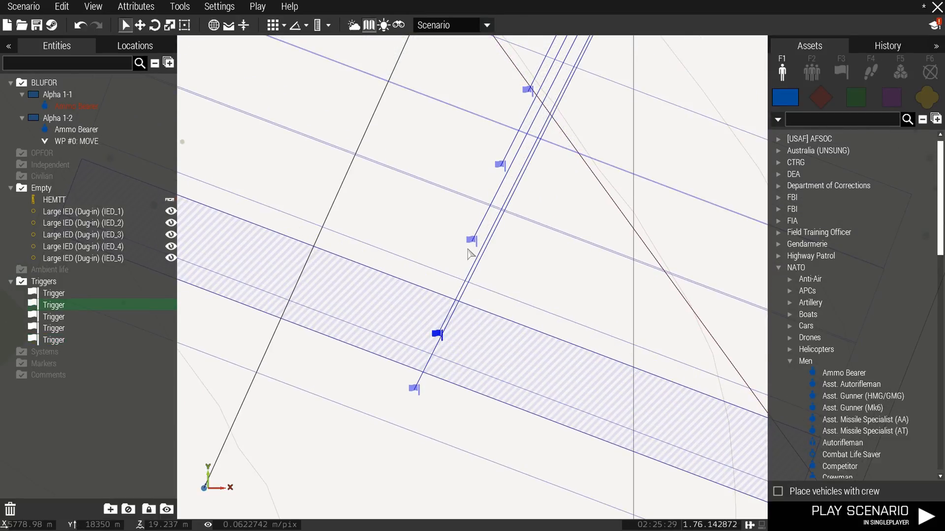
{"action": "left_click_drag", "start_coordinate": [471, 241], "coordinate": [473, 284]}
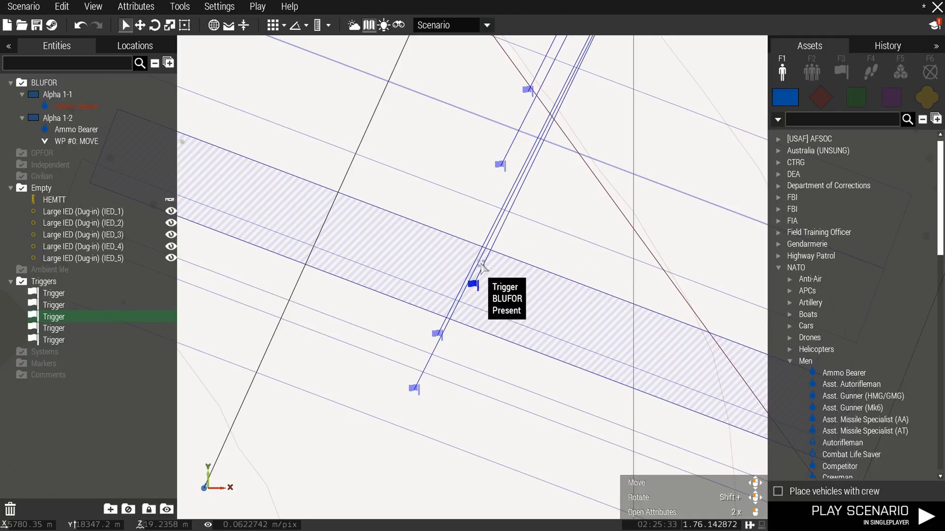
{"action": "mouse_move", "coordinate": [496, 169]}
{"action": "left_mouse_down"}
{"action": "mouse_move", "coordinate": [492, 267]}
{"action": "mouse_move", "coordinate": [489, 227]}
{"action": "left_mouse_up"}
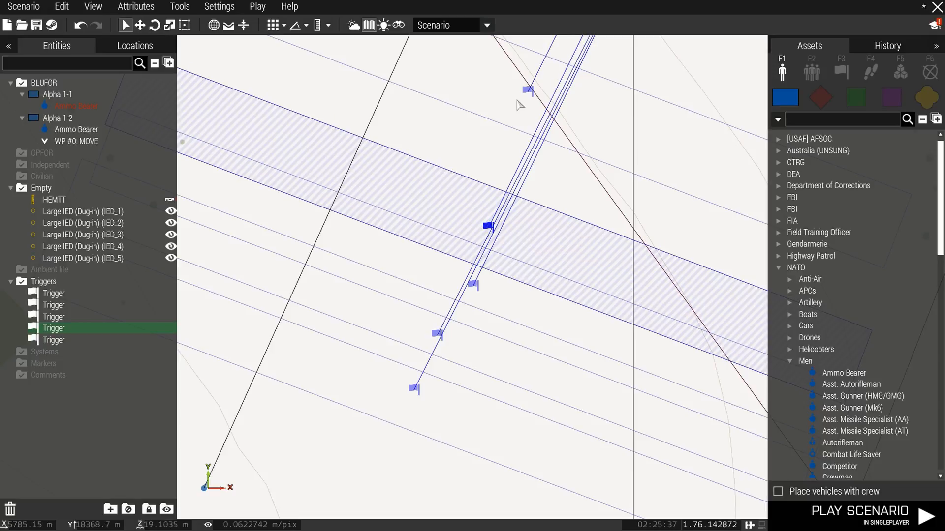
{"action": "left_click_drag", "start_coordinate": [528, 91], "coordinate": [519, 170]}
{"action": "scroll", "coordinate": [526, 152], "scroll_direction": "down", "scroll_amount": 5}
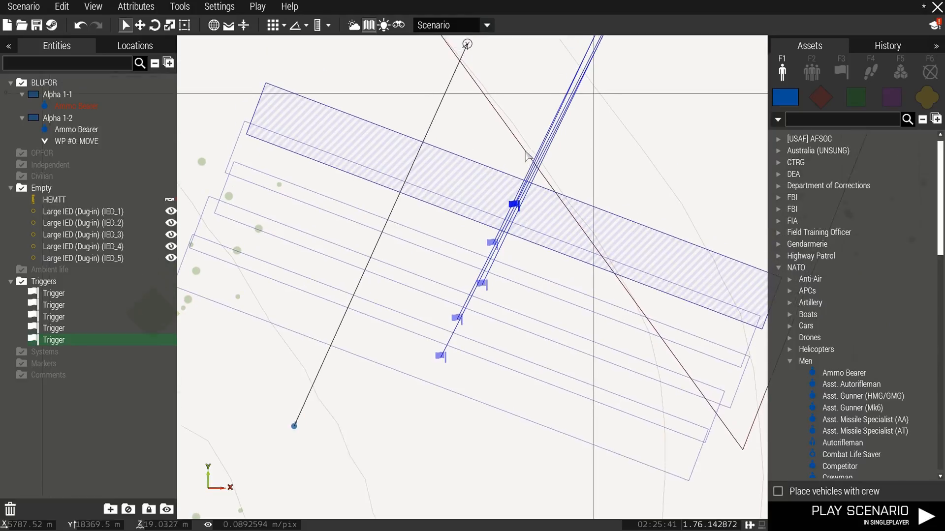
Play the scenario in singleplayer, watch the IED explosions in sequence, and return to the Eden editor
{"action": "left_click", "coordinate": [828, 518]}
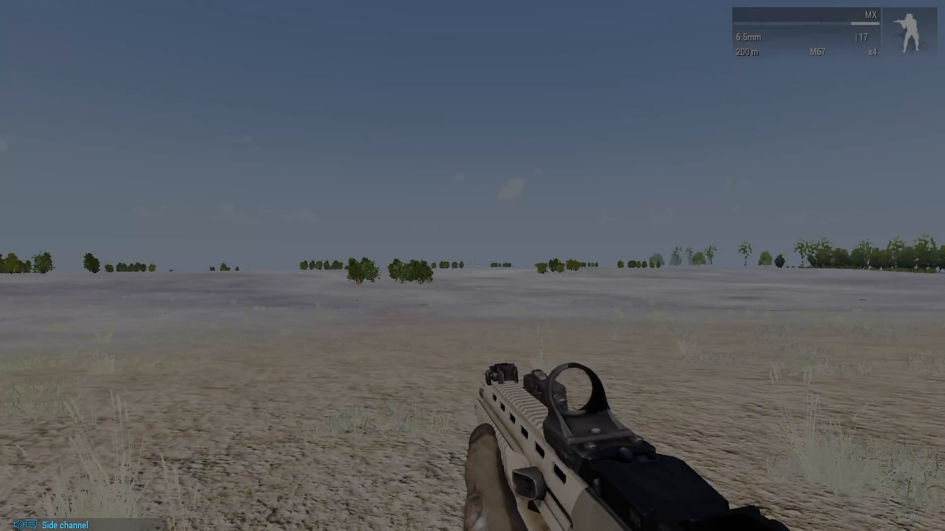
{"action": "key", "text": "s"}
{"action": "key", "text": "a"}
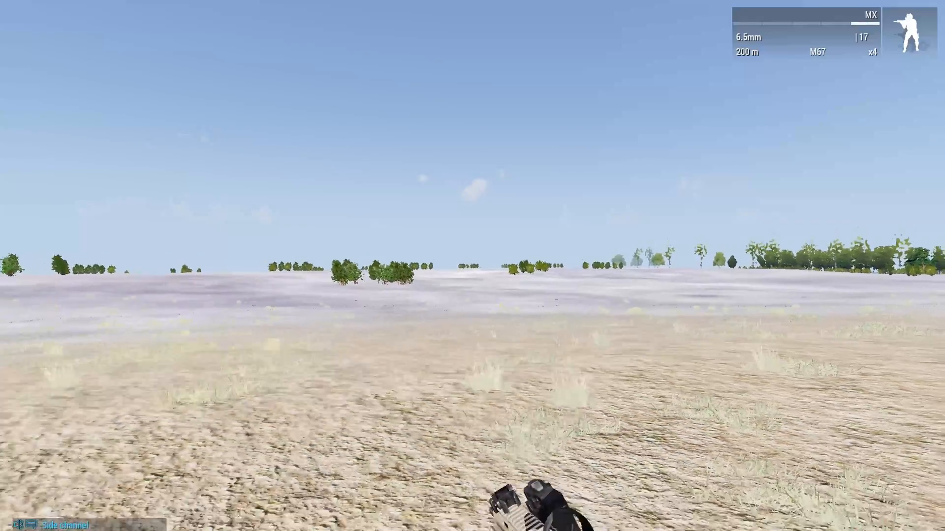
{"action": "key", "text": "s"}
{"action": "key", "text": "a"}
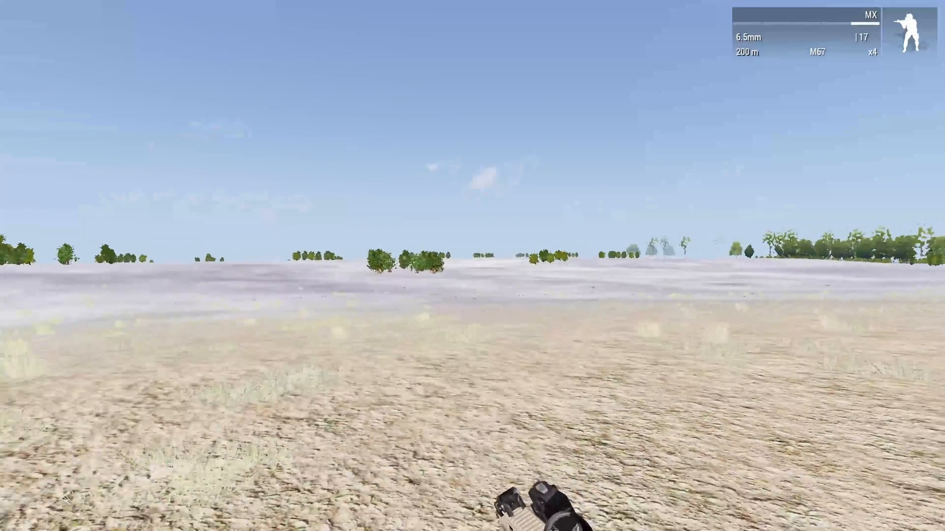
{"action": "key", "text": "s"}
{"action": "key", "text": "a"}
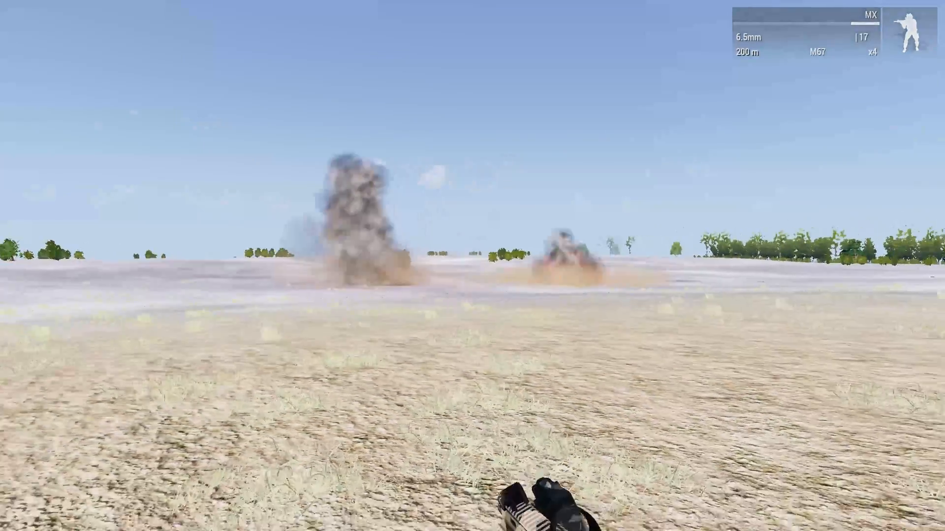
{"action": "key", "text": "s"}
{"action": "key", "text": "a"}
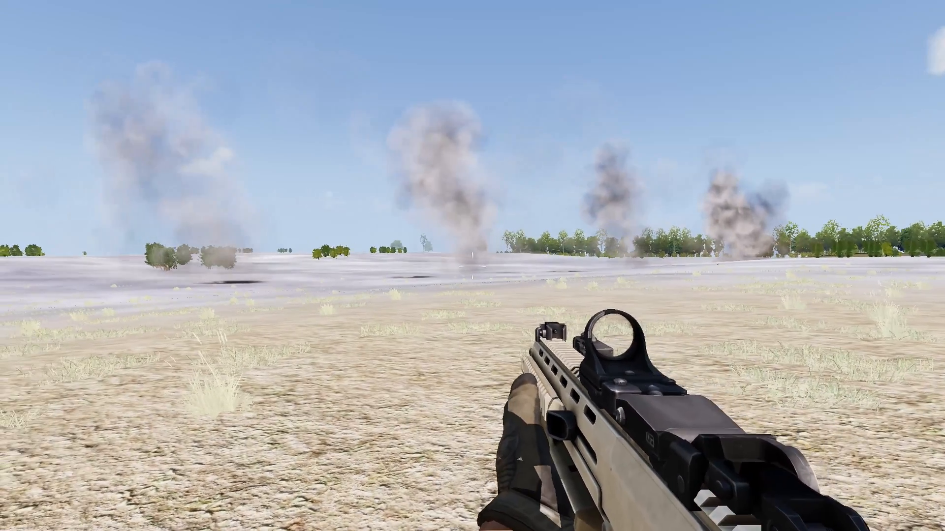
{"action": "key", "text": "Escape"}
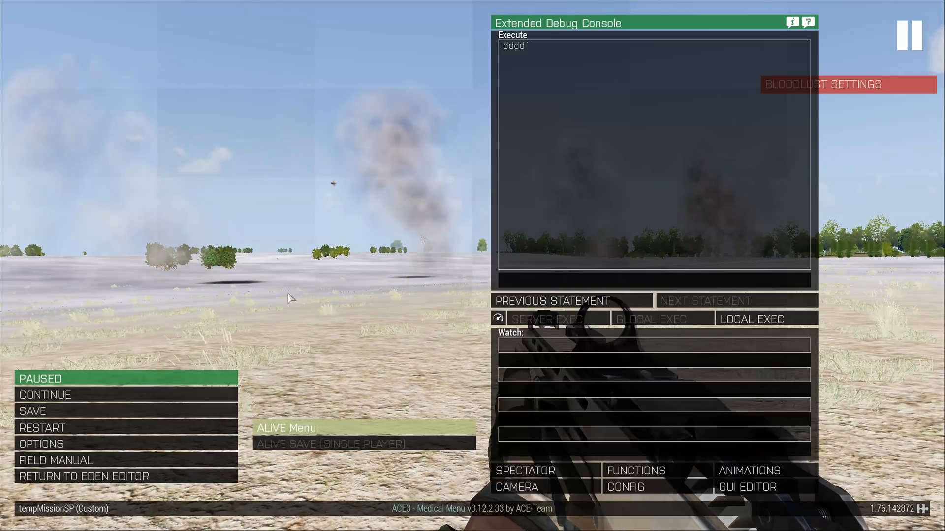
{"action": "left_click", "coordinate": [186, 477]}
Switch to the 3D view and select all five IEDs, IED_1 through IED_5
{"action": "scroll", "coordinate": [547, 205], "scroll_direction": "down", "scroll_amount": 3}
{"action": "right_click_drag", "start_coordinate": [566, 198], "coordinate": [563, 257]}
{"action": "right_click_drag", "start_coordinate": [677, 264], "coordinate": [276, 344]}
{"action": "key", "text": "m"}
{"action": "key", "text": "s"}
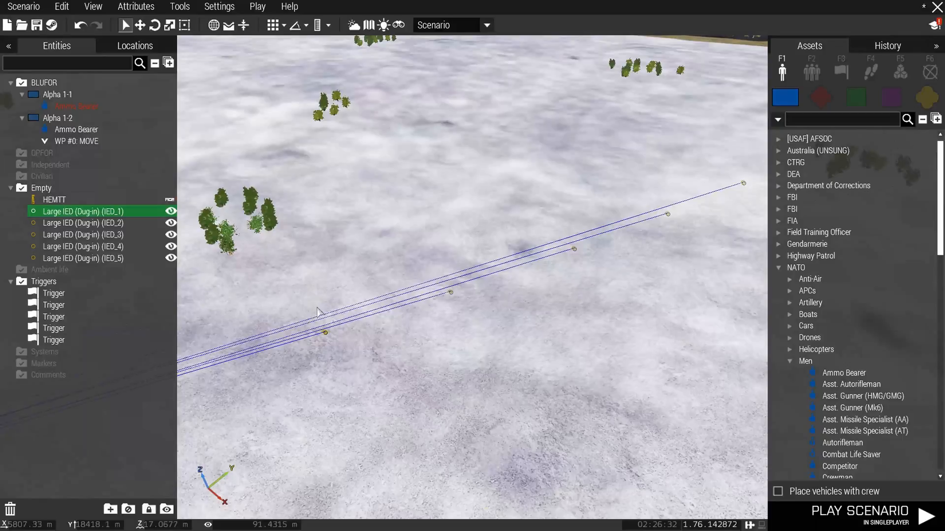
{"action": "left_click", "coordinate": [450, 293], "text": "ctrl"}
{"action": "left_click", "coordinate": [575, 250], "text": "ctrl"}
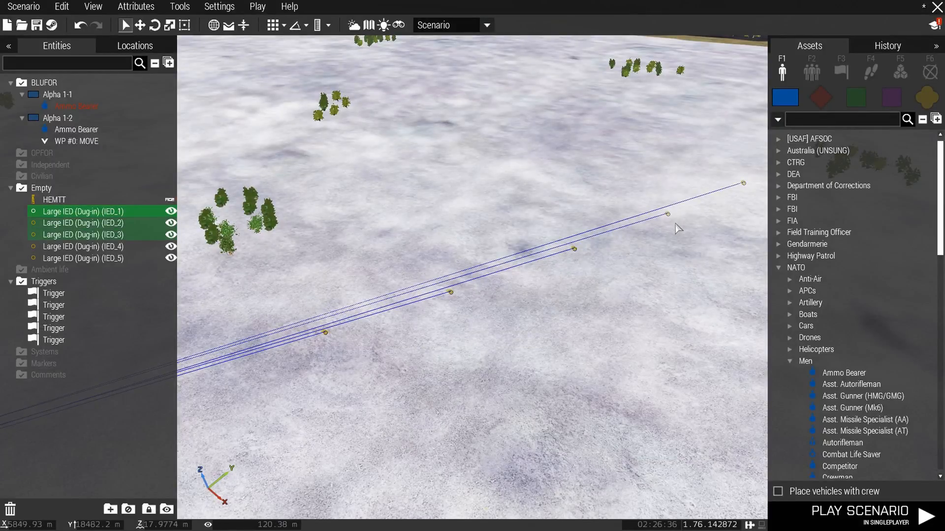
{"action": "left_click", "coordinate": [677, 217], "text": "ctrl"}
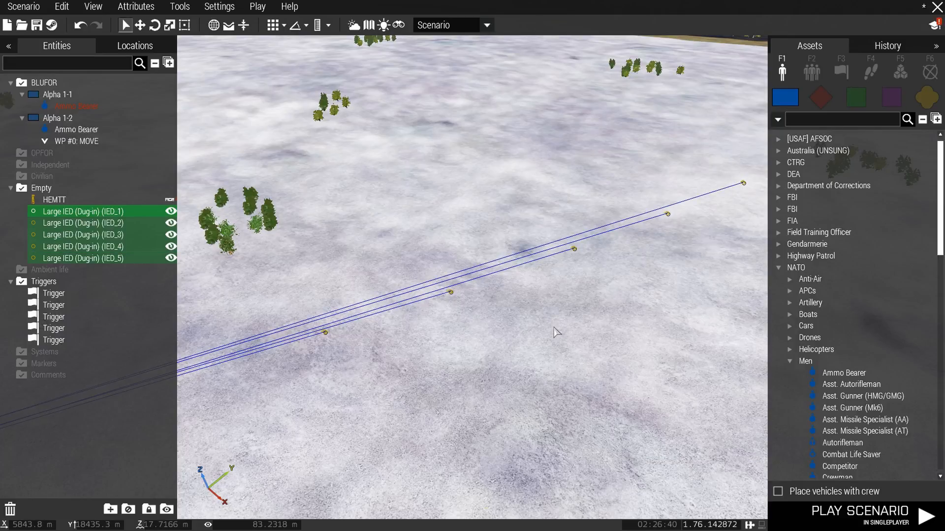
Paste a copy of the five IEDs and position it as a second row parallel to the first
{"action": "key", "text": "ctrl+v"}
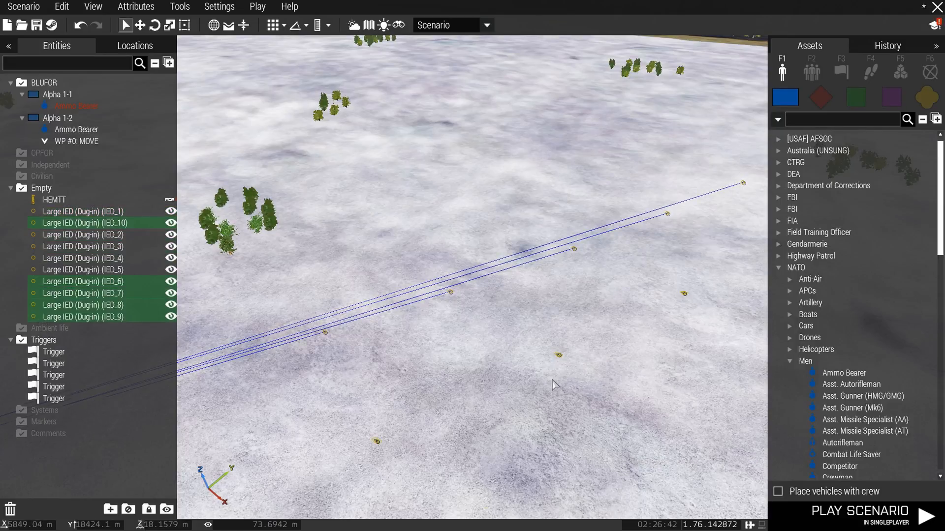
{"action": "scroll", "coordinate": [554, 383], "scroll_direction": "down", "scroll_amount": 2}
{"action": "key", "text": "a"}
{"action": "right_click_drag", "start_coordinate": [405, 371], "coordinate": [37, 371]}
{"action": "key", "text": "w"}
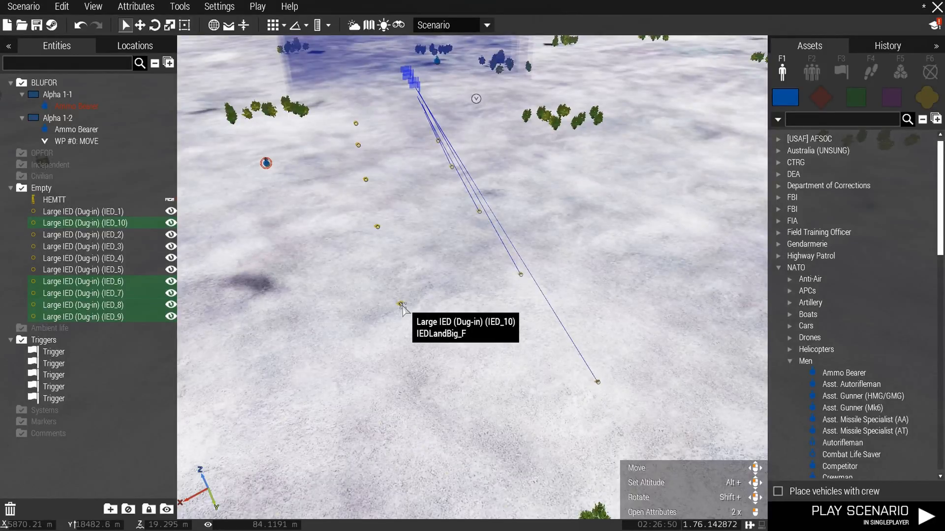
{"action": "left_click_drag", "start_coordinate": [401, 309], "coordinate": [406, 352]}
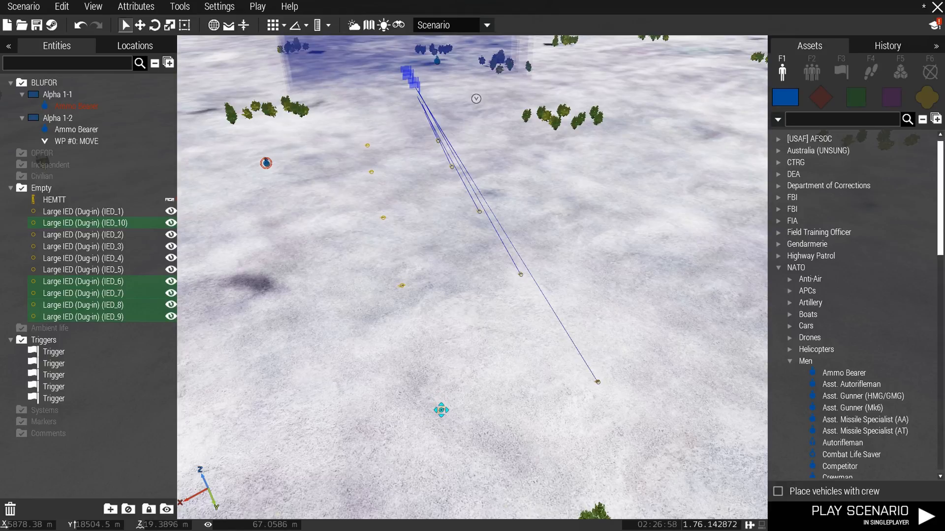
Paste a third row of five IEDs and line it up alongside the second row
{"action": "key", "text": "a"}
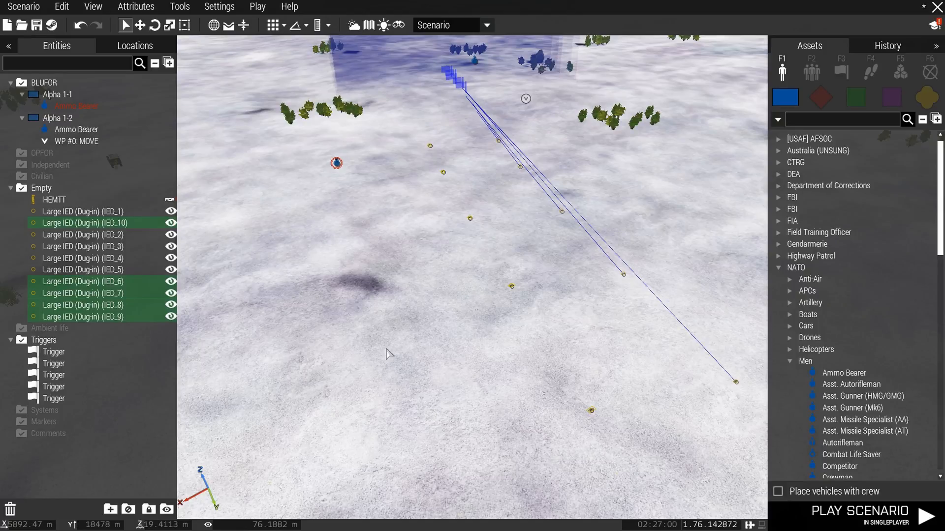
{"action": "key", "text": "ctrl+v"}
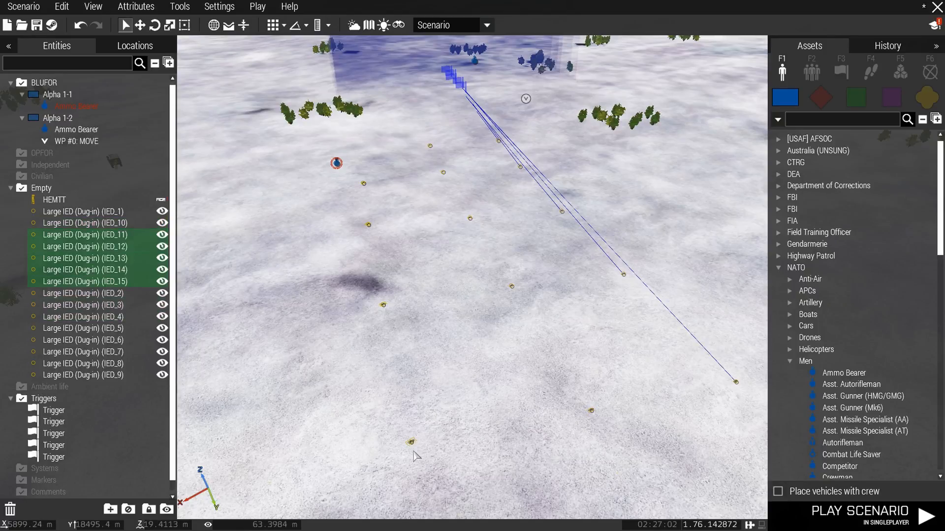
{"action": "left_click_drag", "start_coordinate": [411, 442], "coordinate": [412, 429]}
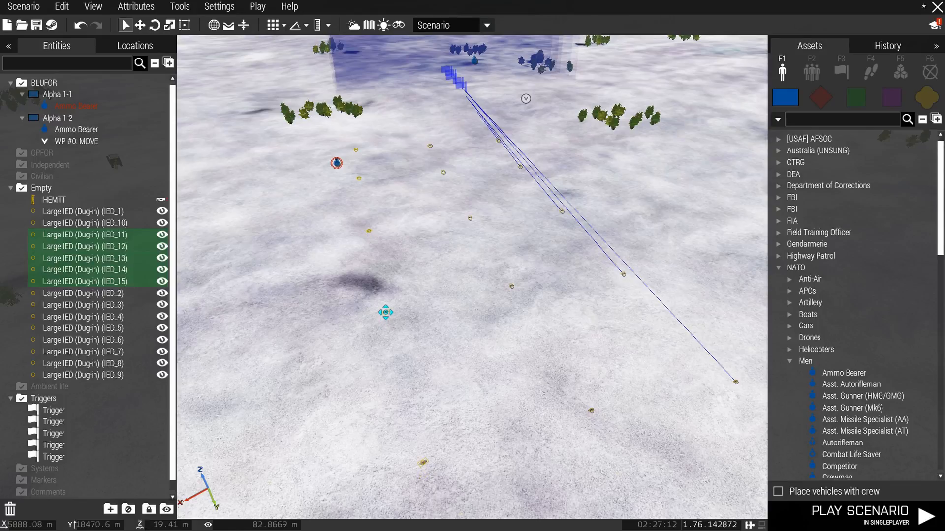
Paste a fourth row of five IEDs and place it parallel to the third, beyond the Alpha 1-1 soldier
{"action": "key", "text": "w"}
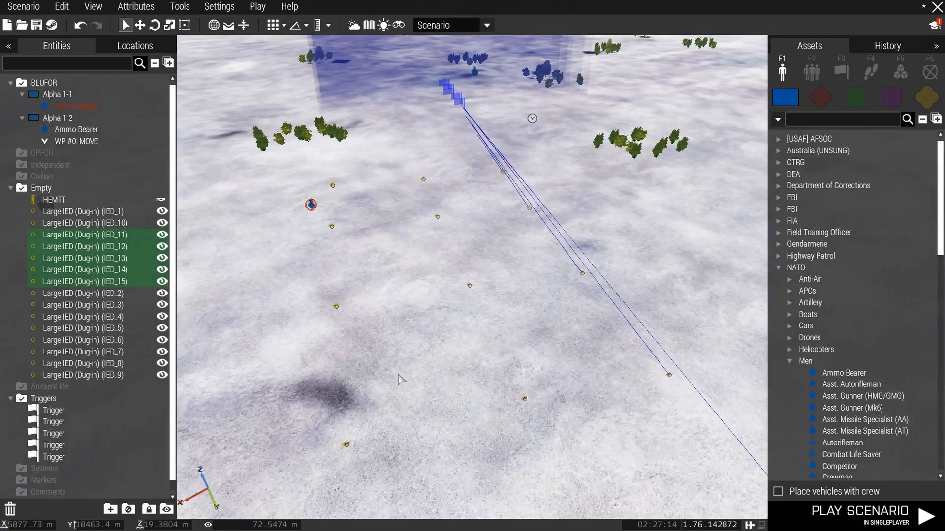
{"action": "right_click_drag", "start_coordinate": [449, 398], "coordinate": [716, 420]}
{"action": "key", "text": "s"}
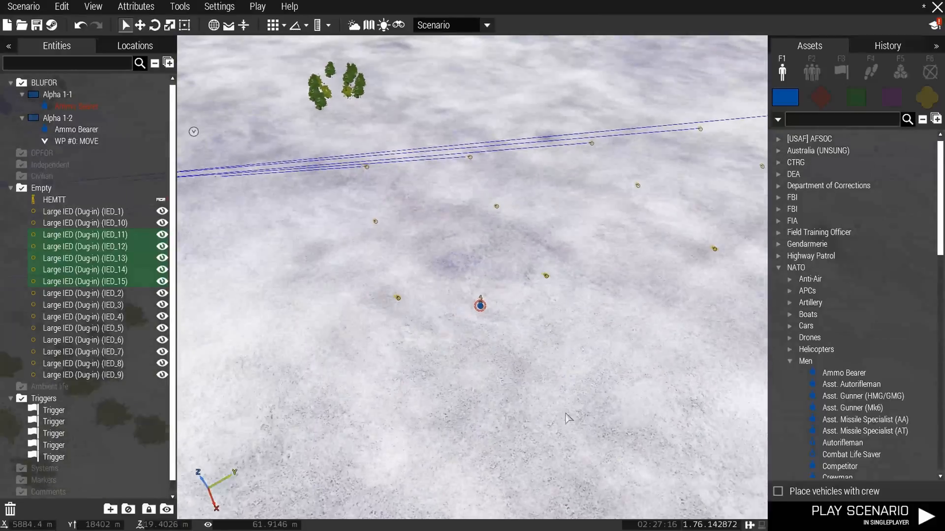
{"action": "key", "text": "d"}
{"action": "key", "text": "w"}
{"action": "key", "text": "s"}
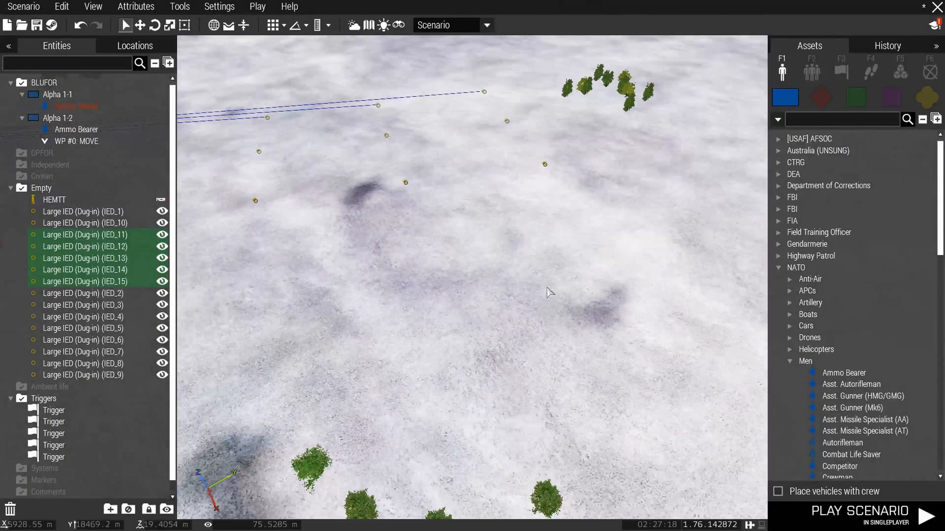
{"action": "key", "text": "ctrl+v"}
{"action": "key", "text": "d"}
{"action": "key", "text": "w"}
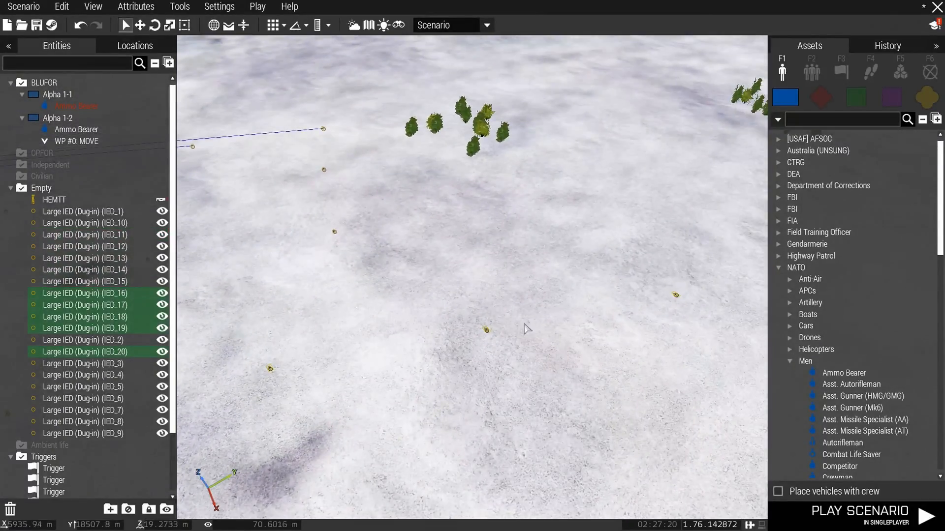
{"action": "key", "text": "s"}
{"action": "key", "text": "a"}
{"action": "left_click_drag", "start_coordinate": [487, 332], "coordinate": [276, 304]}
Paste a fifth row of five IEDs and line it up with the ends of the other rows
{"action": "key", "text": "w"}
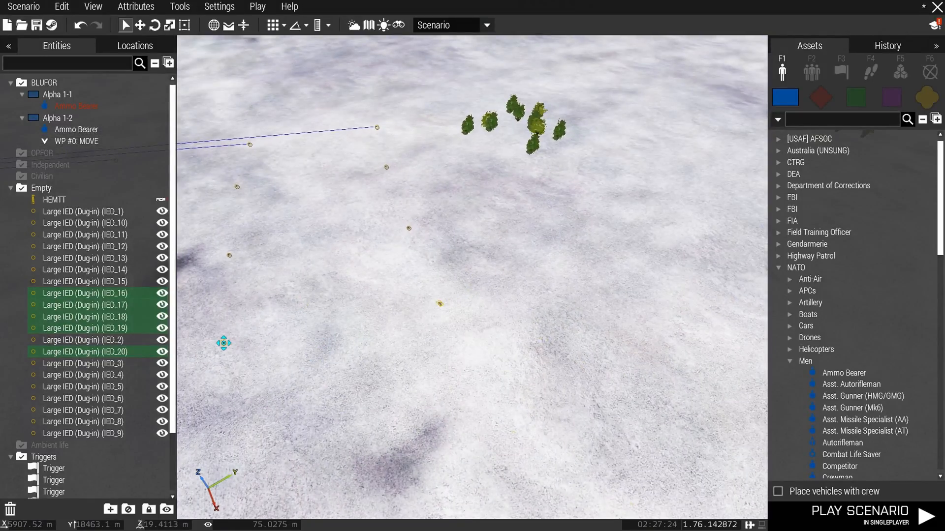
{"action": "key", "text": "s"}
{"action": "key", "text": "a"}
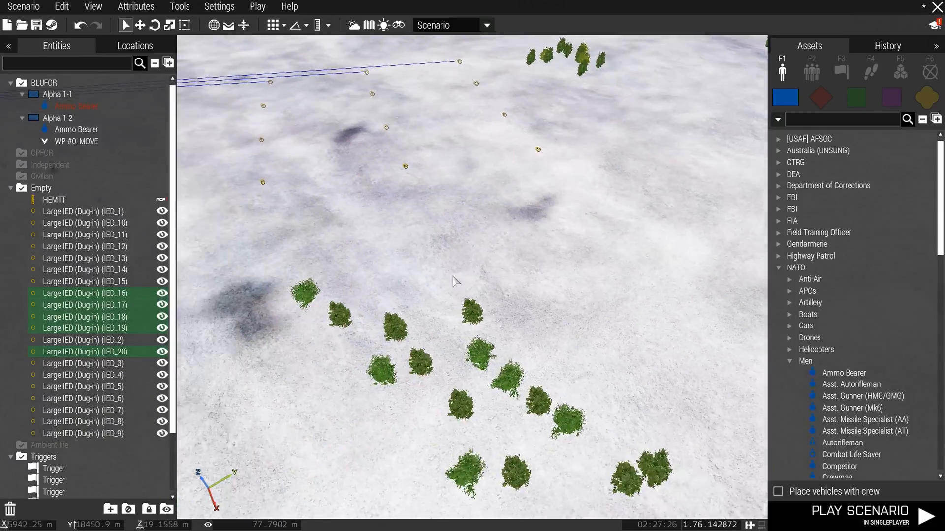
{"action": "key", "text": "w"}
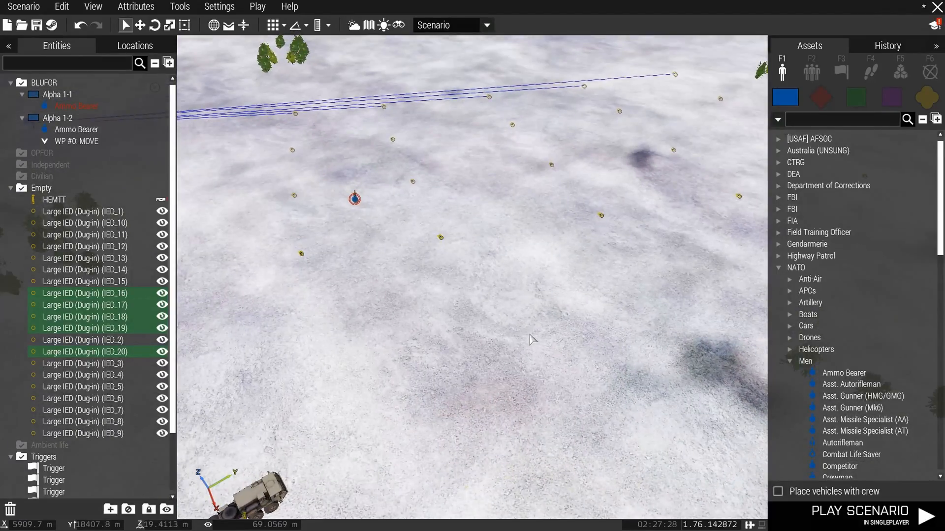
{"action": "key", "text": "ctrl+v"}
{"action": "key", "text": "d"}
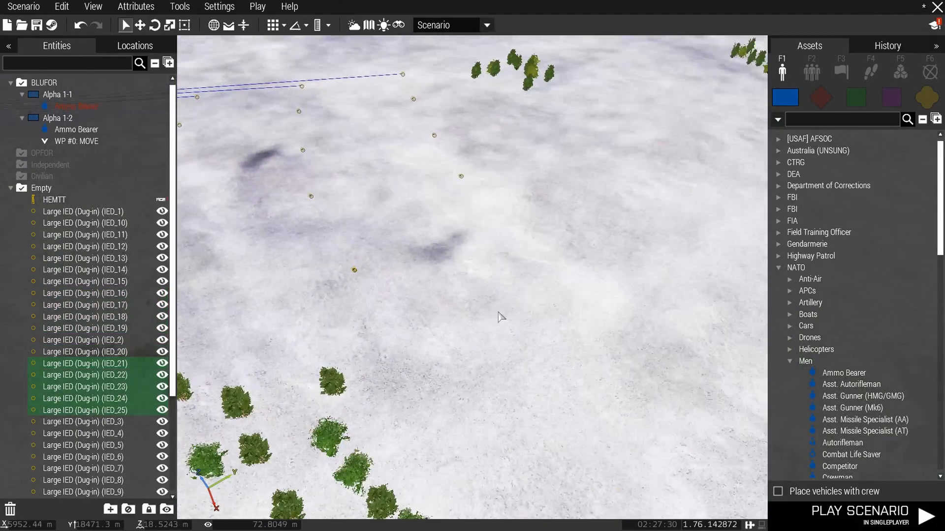
{"action": "left_click_drag", "start_coordinate": [349, 271], "coordinate": [444, 255]}
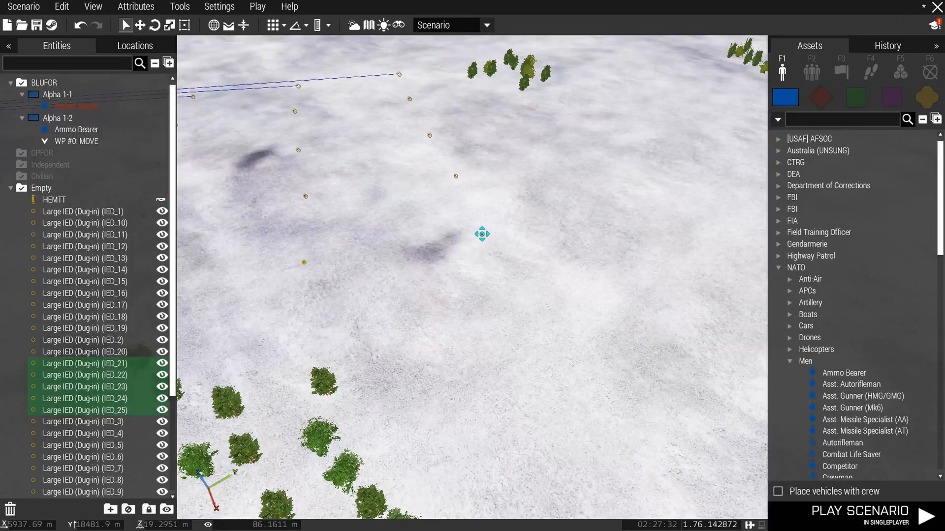
{"action": "left_click_drag", "start_coordinate": [487, 235], "coordinate": [487, 235]}
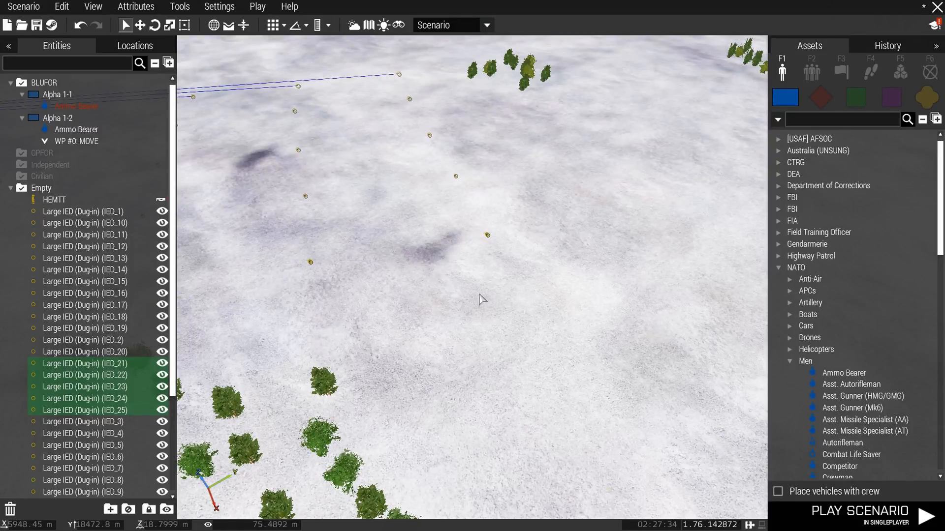
Adjust the end IEDs of the last two rows, IED_20 and IED_25, and clear the selection
{"action": "key", "text": "w"}
{"action": "key", "text": "d"}
{"action": "key", "text": "a"}
{"action": "left_click", "coordinate": [468, 276]}
{"action": "left_click_drag", "start_coordinate": [367, 405], "coordinate": [367, 405]}
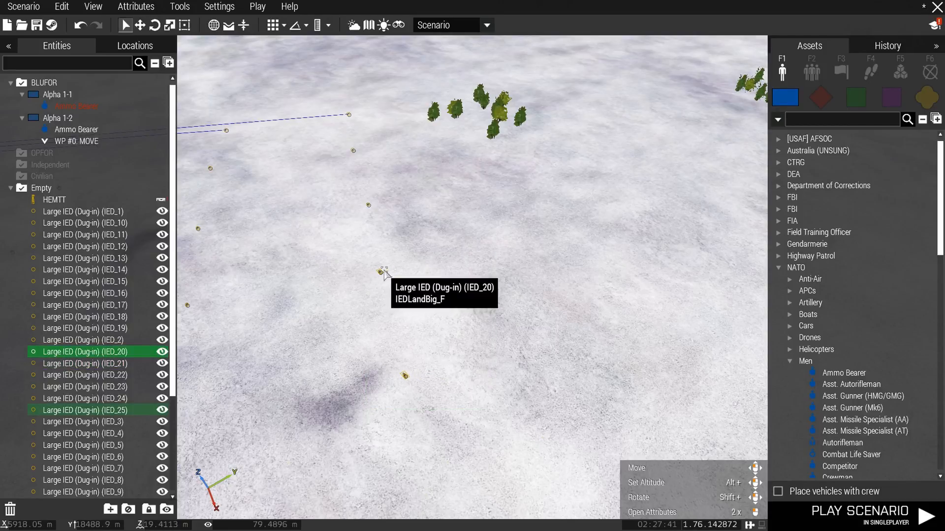
{"action": "key", "text": "a"}
{"action": "left_click", "coordinate": [411, 268]}
{"action": "key", "text": "s"}
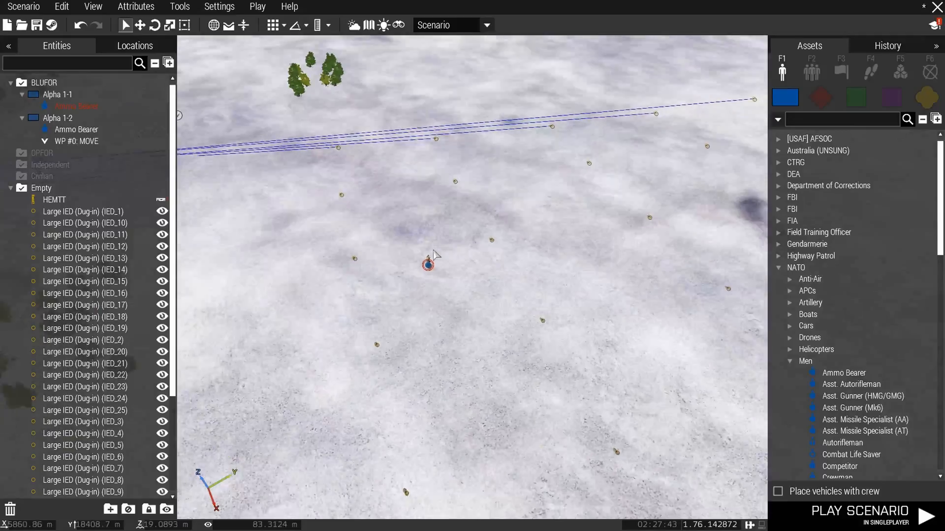
Sync the first IED of each added row (IED_6, IED_11, IED_16, IED_21) to the first trigger
{"action": "key", "text": "d"}
{"action": "right_click_drag", "start_coordinate": [392, 240], "coordinate": [363, 239]}
{"action": "key", "text": "w"}
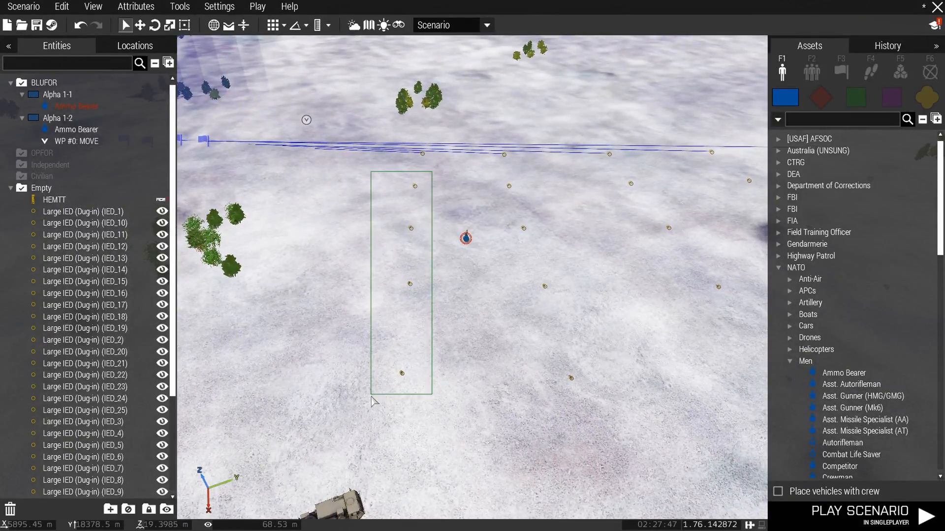
{"action": "left_click_drag", "start_coordinate": [373, 394], "coordinate": [373, 394]}
{"action": "right_click", "coordinate": [401, 373]}
{"action": "mouse_move", "coordinate": [484, 272]}
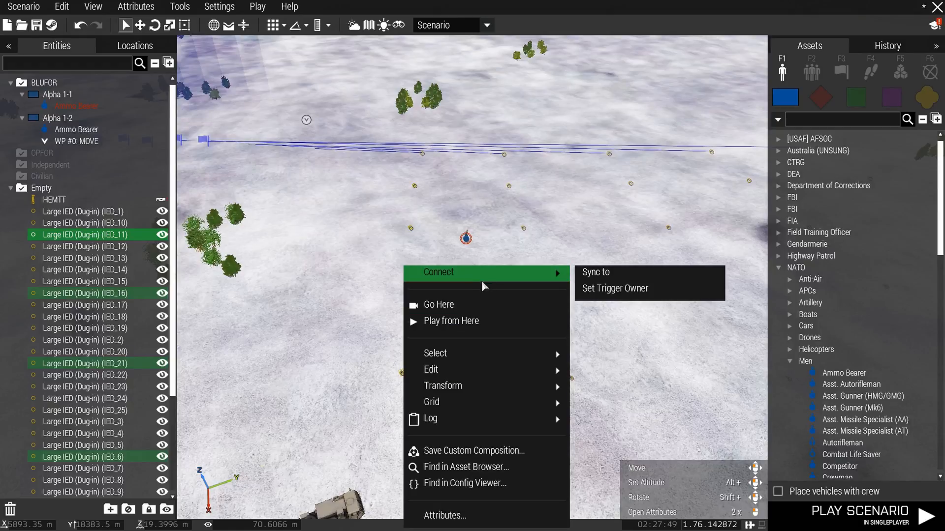
{"action": "left_click", "coordinate": [612, 276]}
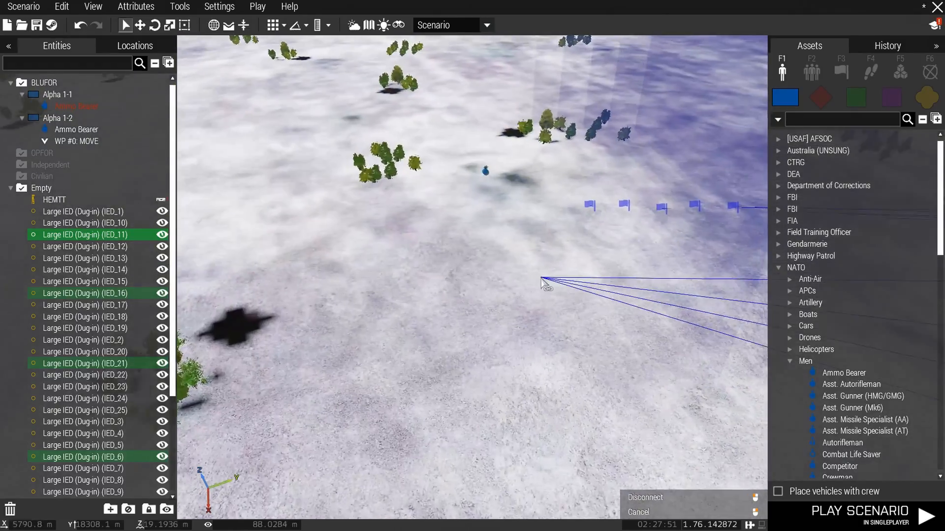
{"action": "key", "text": "d"}
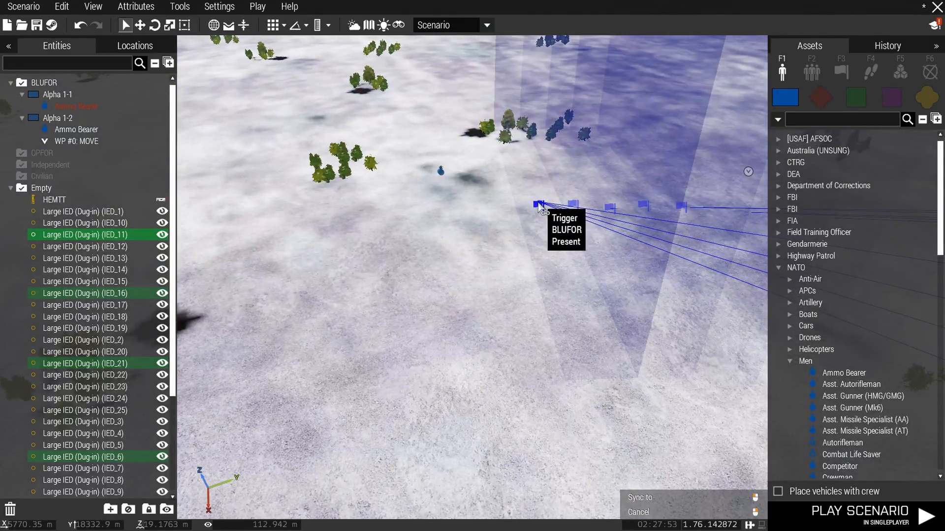
{"action": "left_click", "coordinate": [539, 203]}
Sync the second IED of each added row (IED_7, IED_12, IED_17, IED_22) to the second trigger
{"action": "key", "text": "d"}
{"action": "key", "text": "s"}
{"action": "left_click_drag", "start_coordinate": [439, 210], "coordinate": [404, 397]}
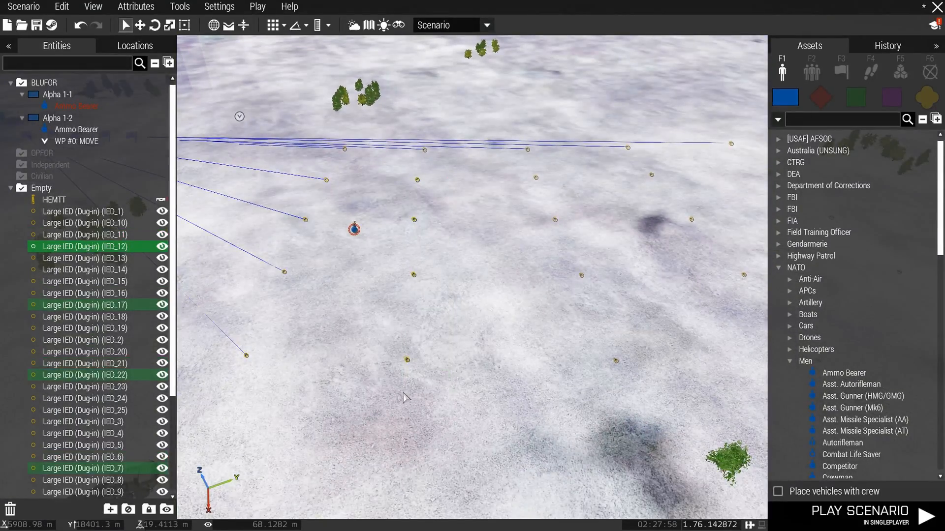
{"action": "right_click", "coordinate": [408, 360]}
{"action": "mouse_move", "coordinate": [504, 286]}
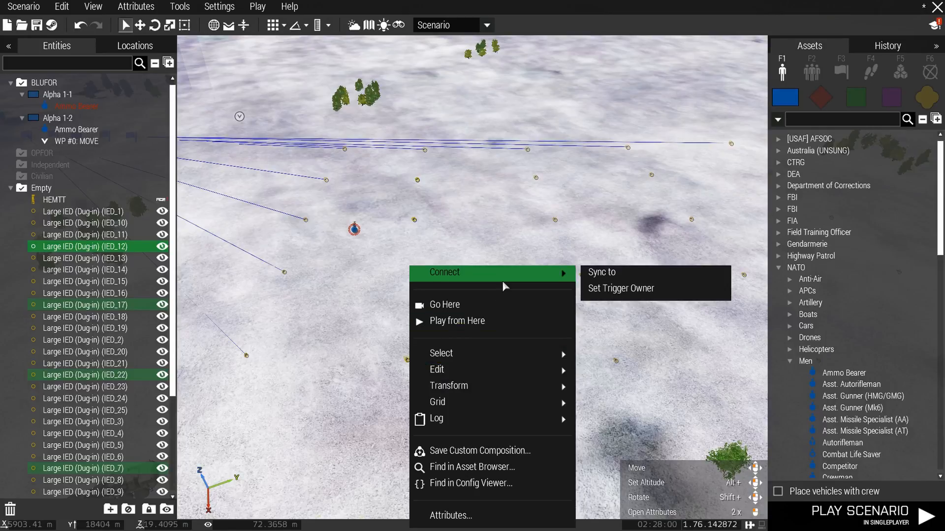
{"action": "left_click", "coordinate": [582, 276]}
{"action": "key", "text": "a"}
{"action": "key", "text": "w"}
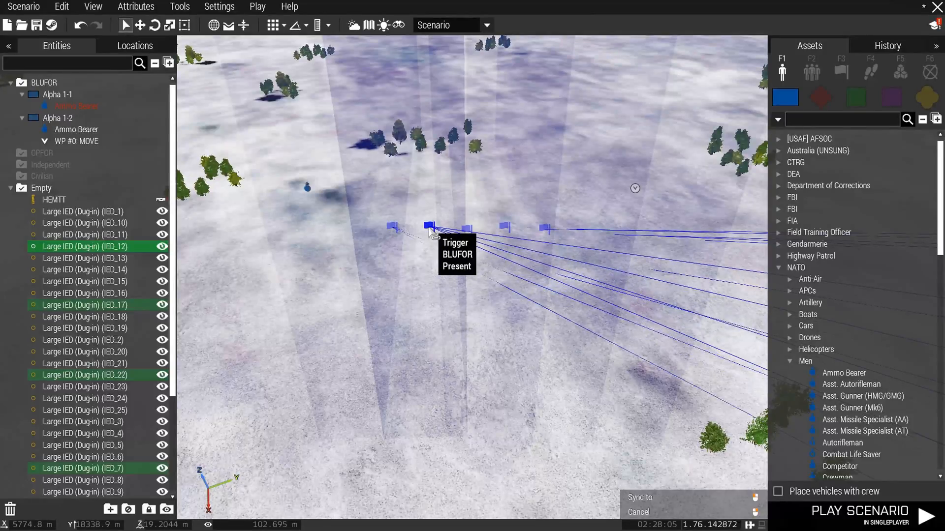
{"action": "left_click", "coordinate": [429, 230]}
Sync the third IED of each added row (IED_8, IED_13, IED_18, IED_23) to the third trigger
{"action": "key", "text": "s"}
{"action": "key", "text": "d"}
{"action": "key", "text": "w"}
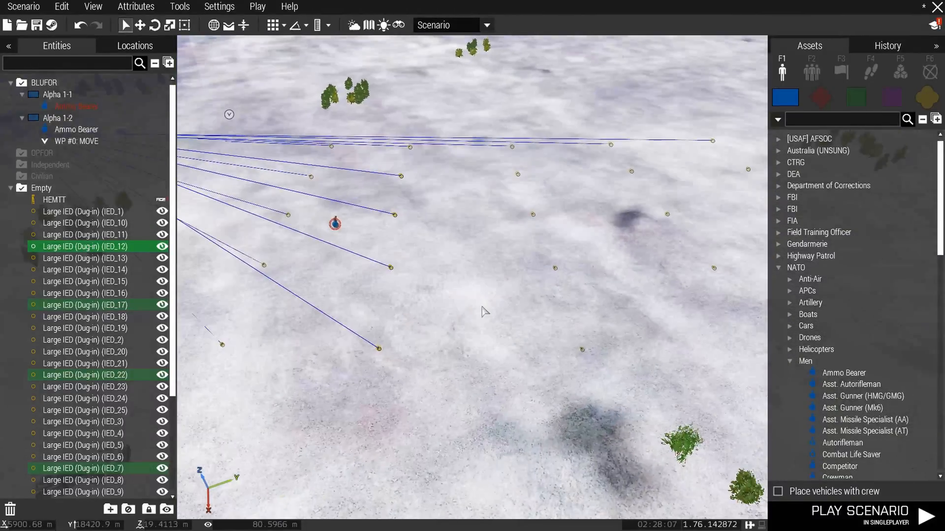
{"action": "key", "text": "d"}
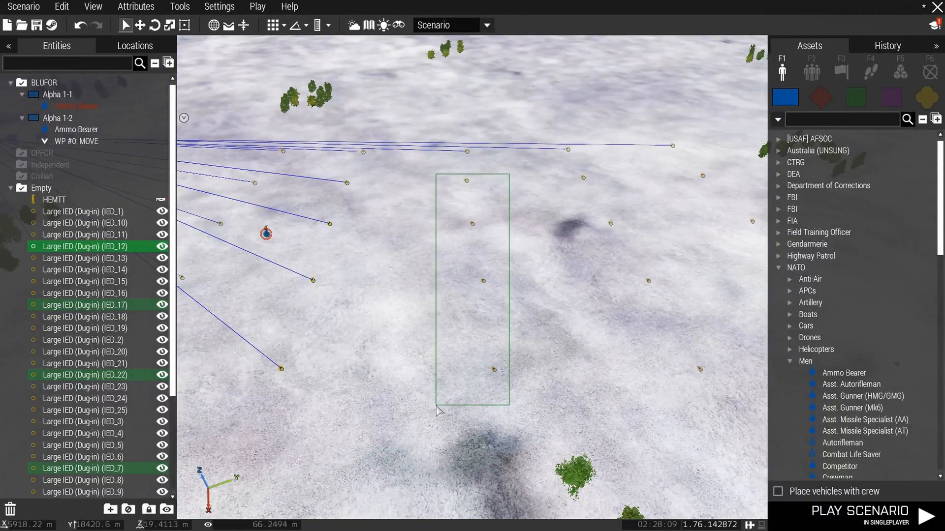
{"action": "left_click_drag", "start_coordinate": [431, 414], "coordinate": [433, 413]}
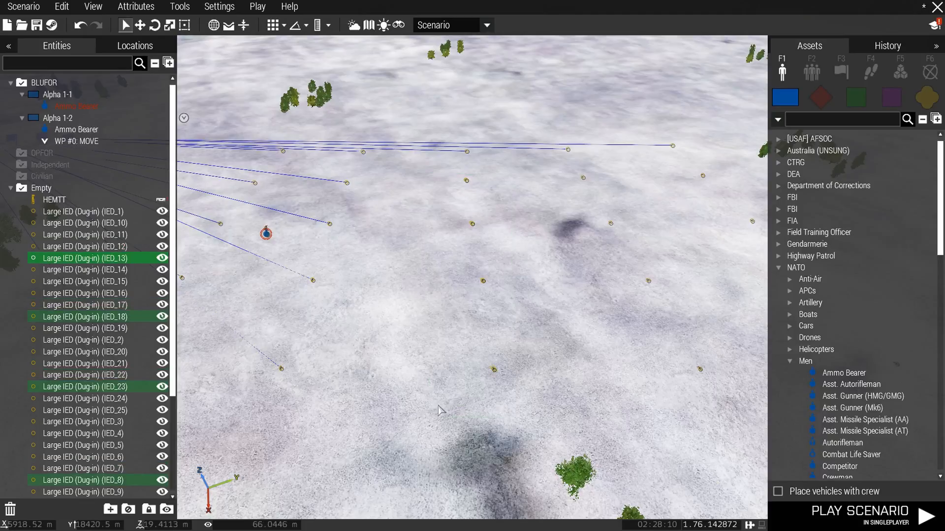
{"action": "right_click", "coordinate": [487, 283]}
{"action": "mouse_move", "coordinate": [532, 273]}
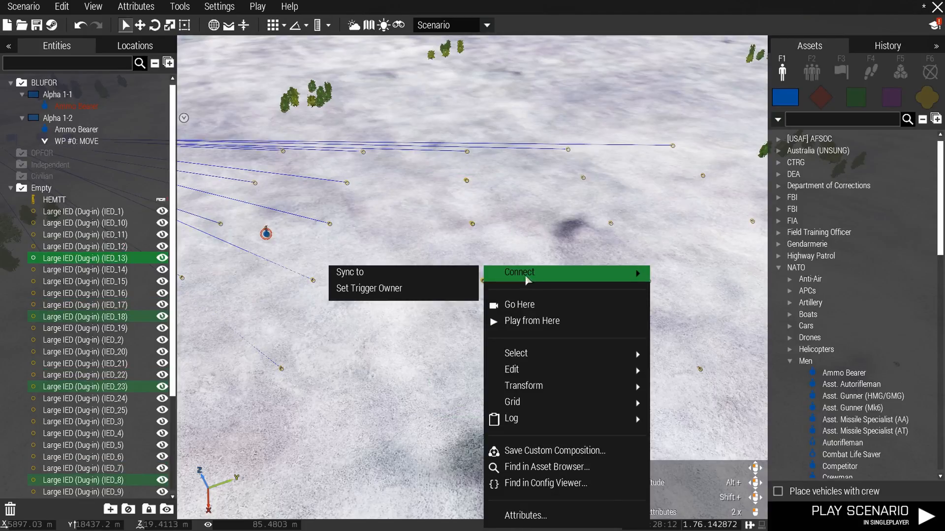
{"action": "left_click", "coordinate": [411, 279]}
{"action": "key", "text": "a"}
{"action": "key", "text": "w"}
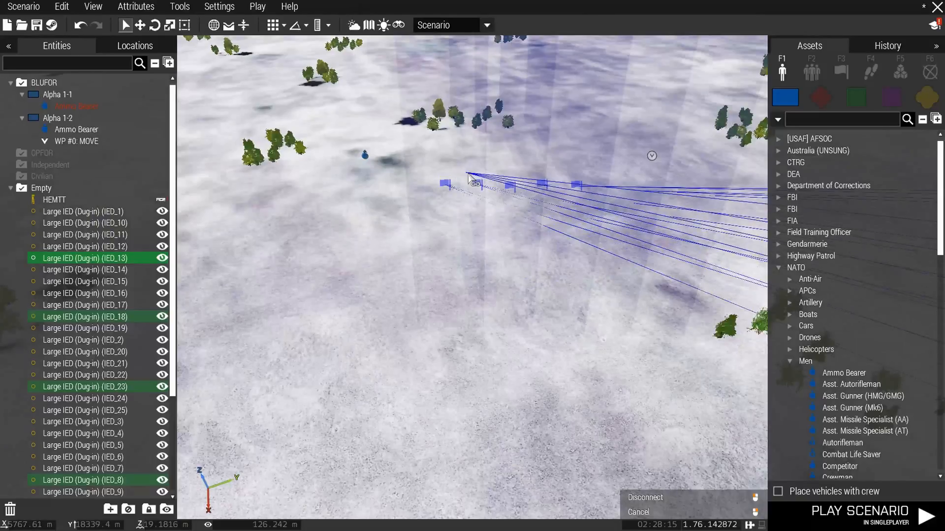
{"action": "key", "text": "d"}
{"action": "left_click", "coordinate": [453, 190]}
Sync the fourth IED of each added row (IED_9, IED_14, IED_19, IED_24) to the fourth trigger
{"action": "key", "text": "d"}
{"action": "key", "text": "s"}
{"action": "key", "text": "w"}
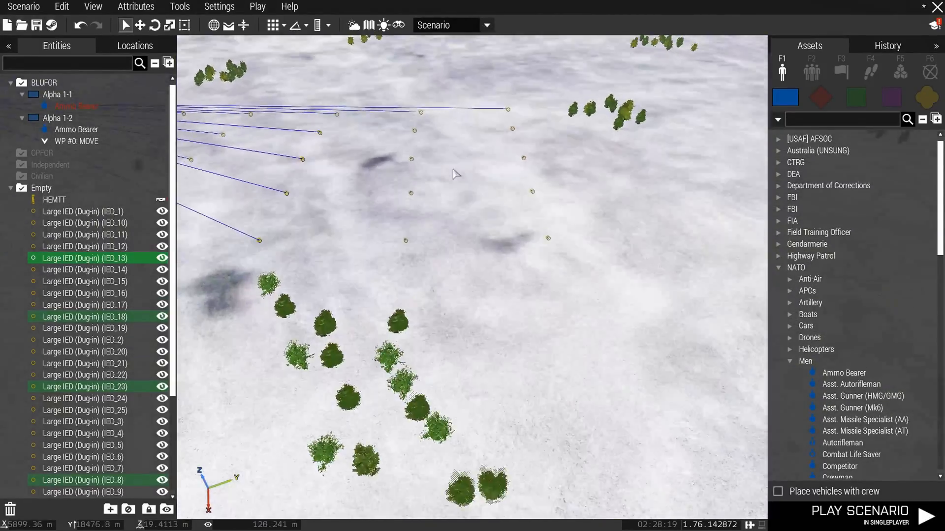
{"action": "key", "text": "w"}
{"action": "left_click_drag", "start_coordinate": [369, 329], "coordinate": [371, 320]}
{"action": "right_click", "coordinate": [397, 282]}
{"action": "mouse_move", "coordinate": [468, 274]}
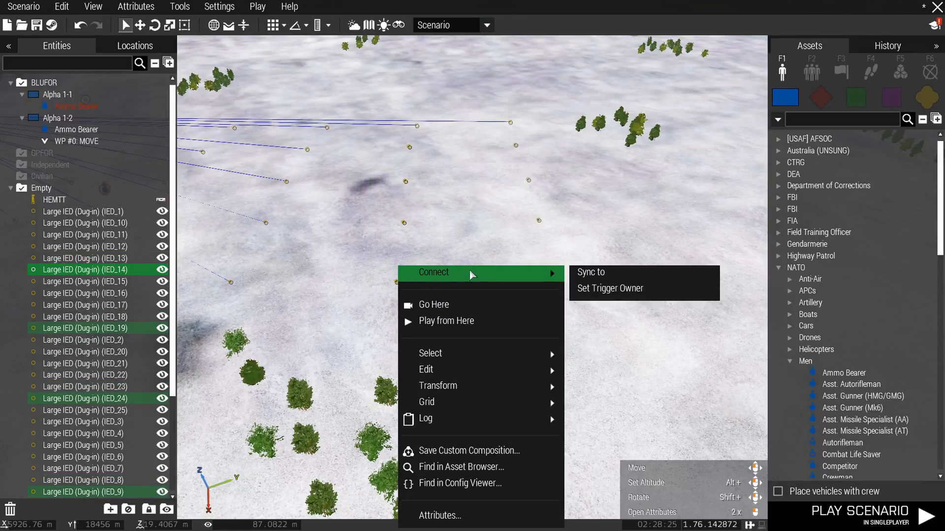
{"action": "left_click", "coordinate": [589, 274]}
{"action": "key", "text": "a"}
{"action": "key", "text": "w"}
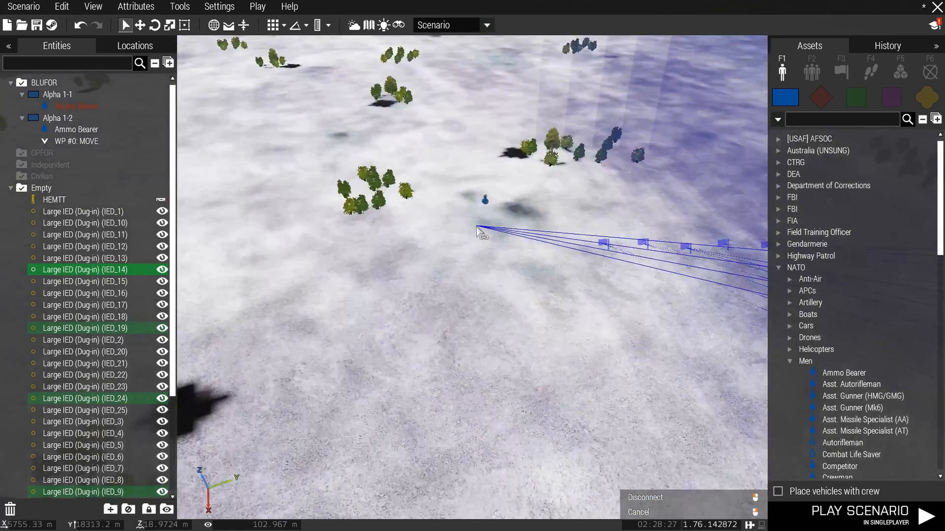
{"action": "key", "text": "d"}
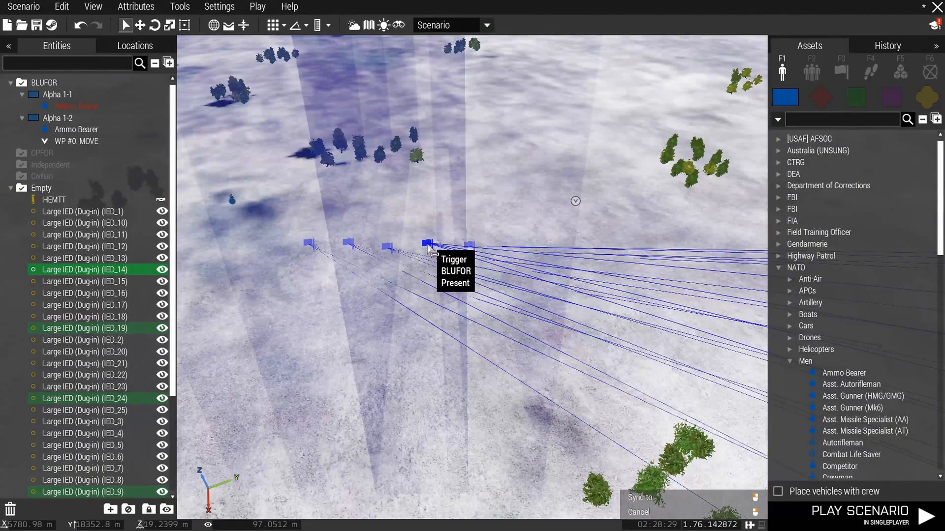
{"action": "left_click", "coordinate": [427, 244]}
Sync the last IED of each added row (IED_10, IED_15, IED_20, IED_25) to the fifth trigger
{"action": "key", "text": "s"}
{"action": "key", "text": "d"}
{"action": "key", "text": "w"}
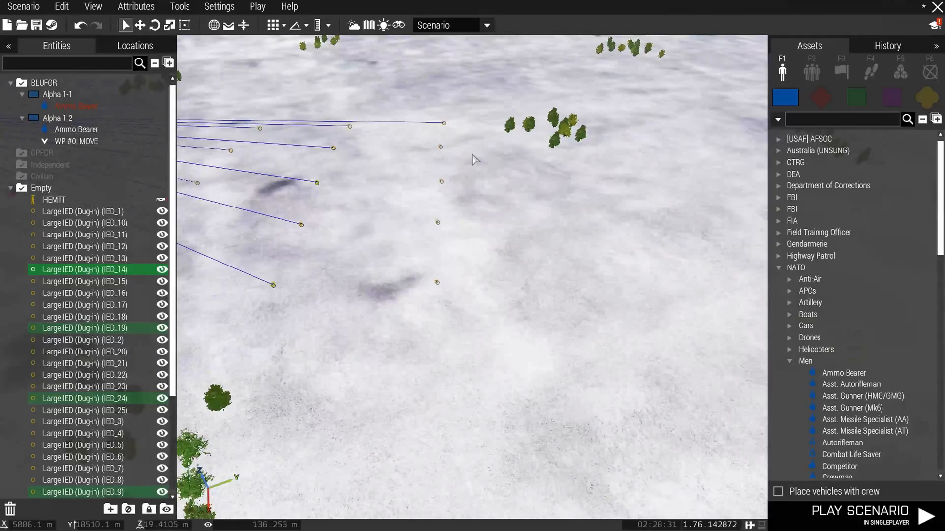
{"action": "right_click", "coordinate": [436, 282]}
{"action": "mouse_move", "coordinate": [515, 279]}
{"action": "left_click", "coordinate": [626, 273]}
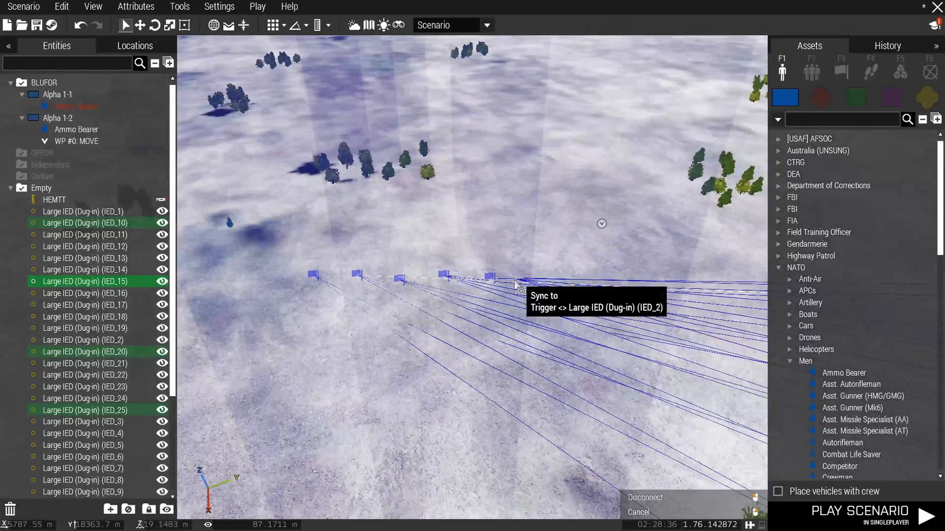
{"action": "left_click", "coordinate": [491, 279]}
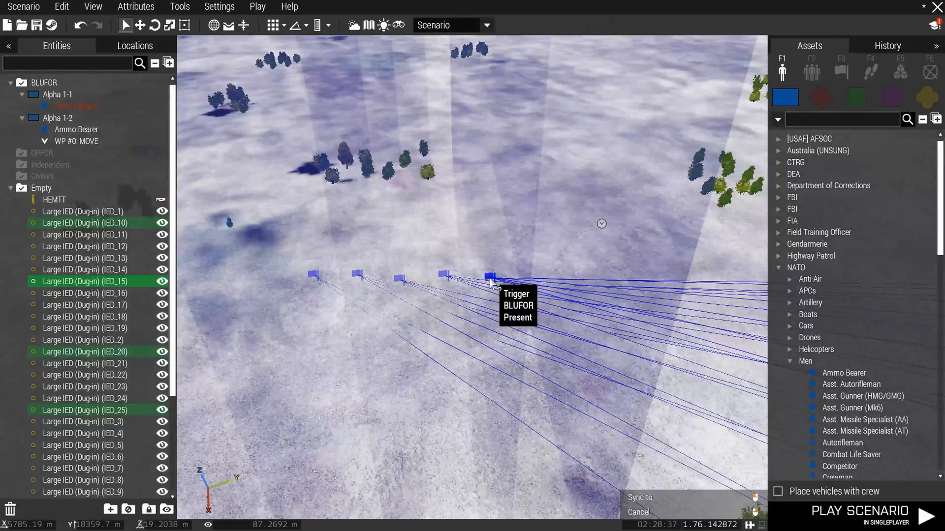
Check the names of the IEDs at the end of each row, and open the fifth trigger's attributes
{"action": "key", "text": "d"}
{"action": "key", "text": "s"}
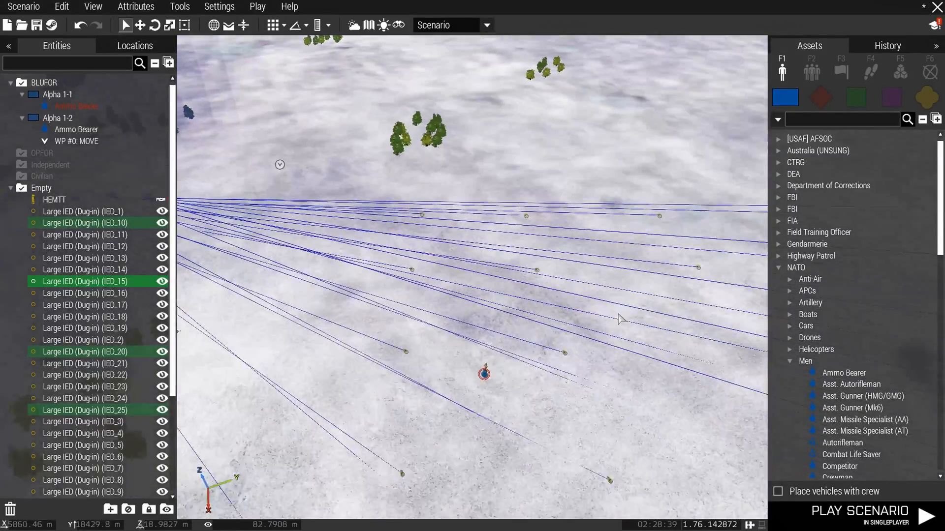
{"action": "key", "text": "d"}
{"action": "left_click", "coordinate": [616, 234]}
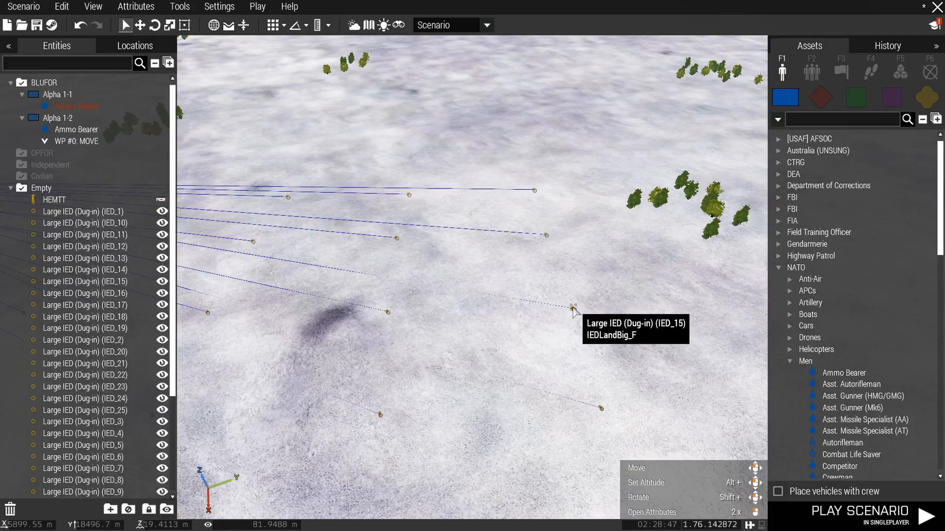
{"action": "key", "text": "s"}
{"action": "key", "text": "s"}
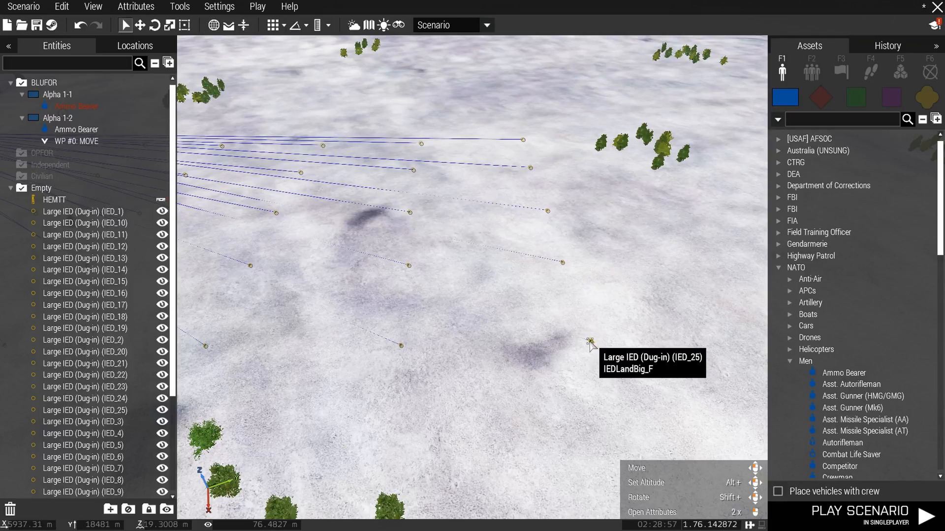
{"action": "key", "text": "a"}
{"action": "key", "text": "w"}
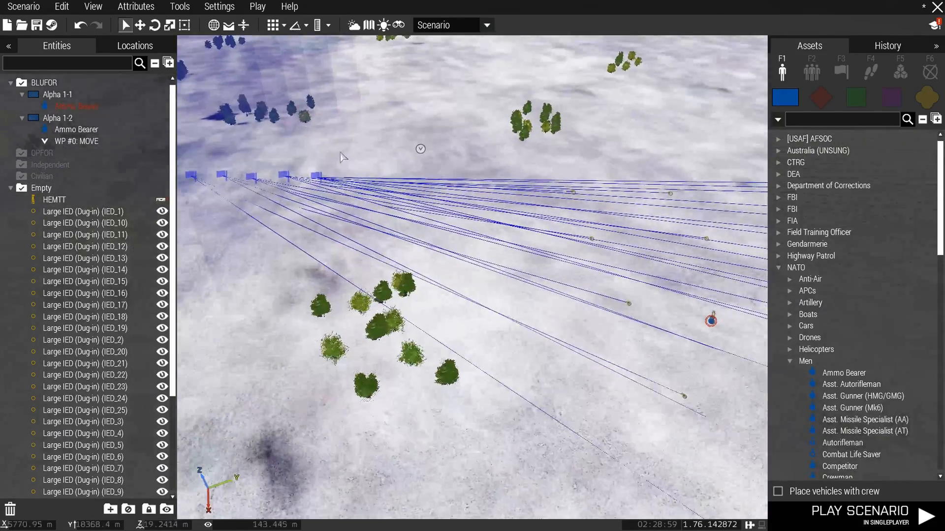
{"action": "left_click", "coordinate": [317, 177]}
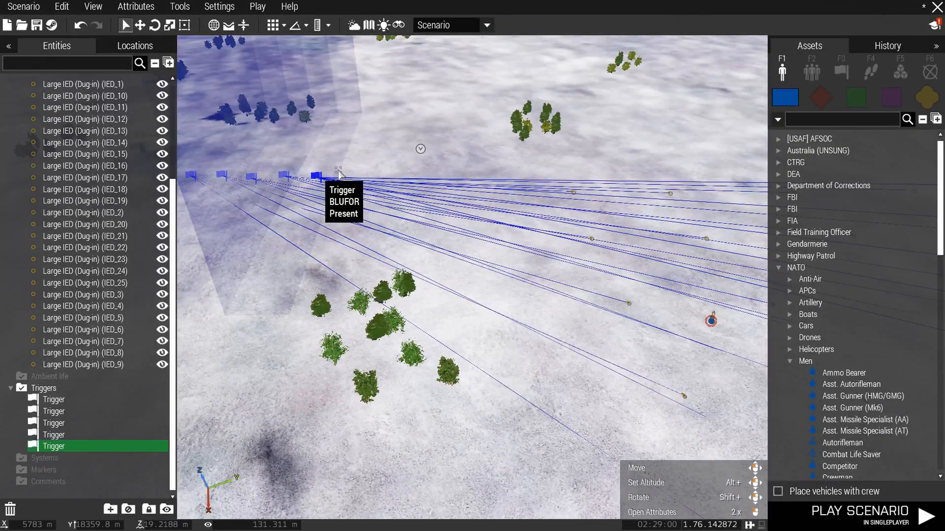
{"action": "double_click", "coordinate": [339, 175]}
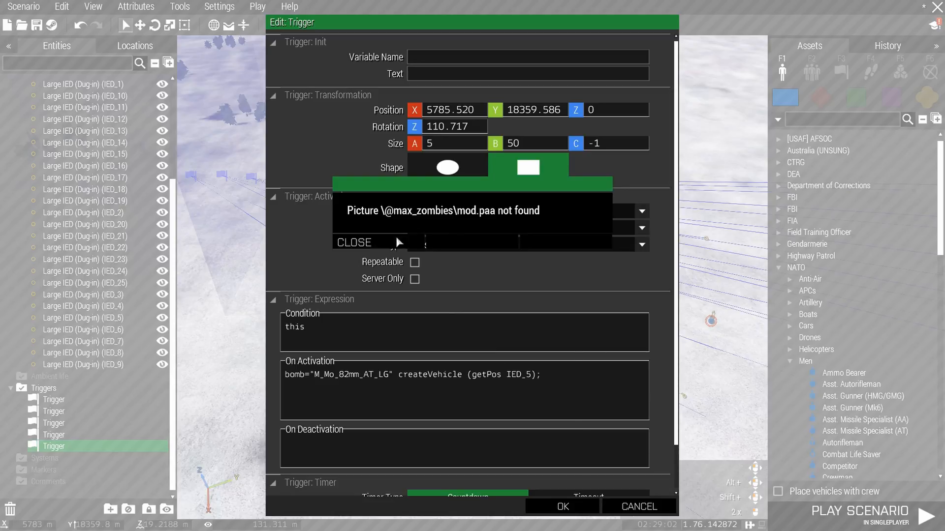
{"action": "left_click", "coordinate": [412, 240]}
Add four copies of the createVehicle line to the fifth trigger's On Activation code, for IED_10, IED_15, IED_20 and IED_25, and apply them
{"action": "left_click_drag", "start_coordinate": [547, 373], "coordinate": [293, 399]}
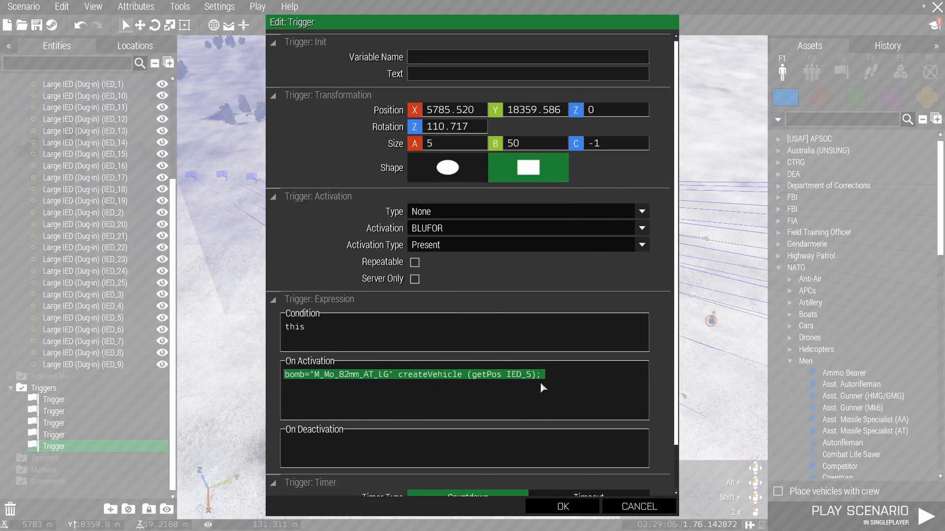
{"action": "key", "text": "ctrl+c"}
{"action": "left_click", "coordinate": [553, 380]}
{"action": "key", "text": "Return"}
{"action": "key", "text": "ctrl+v"}
{"action": "key", "text": "Return"}
{"action": "key", "text": "ctrl+v"}
{"action": "key", "text": "Return"}
{"action": "key", "text": "ctrl+v"}
{"action": "key", "text": "Return"}
{"action": "key", "text": "ctrl+v"}
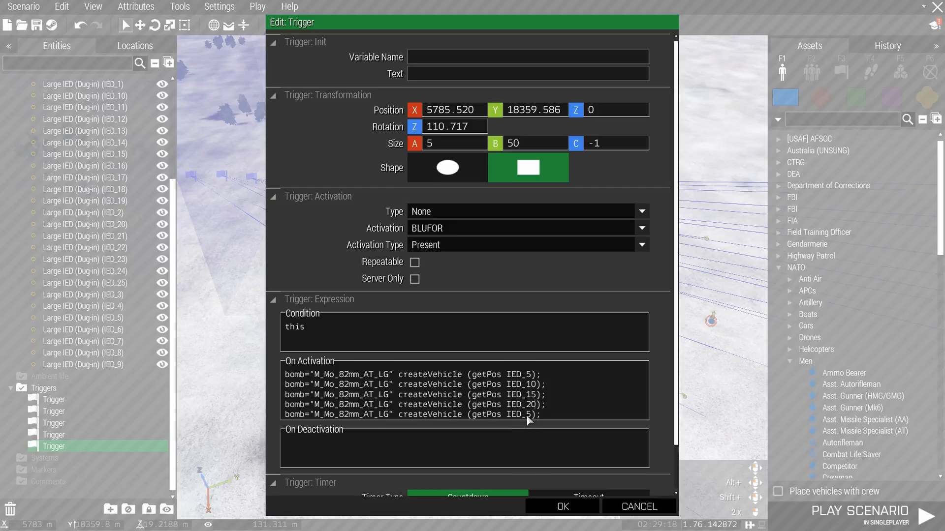
{"action": "scroll", "coordinate": [529, 420], "scroll_direction": "down", "scroll_amount": 1}
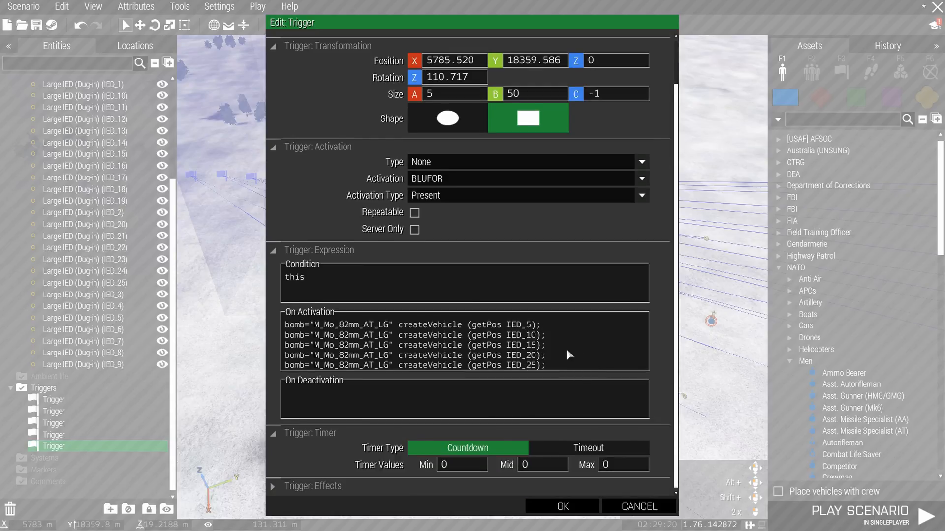
{"action": "left_click", "coordinate": [561, 507]}
Check the names of the fourth IED in each row, and open the fourth trigger's attributes
{"action": "key", "text": "d"}
{"action": "key", "text": "d"}
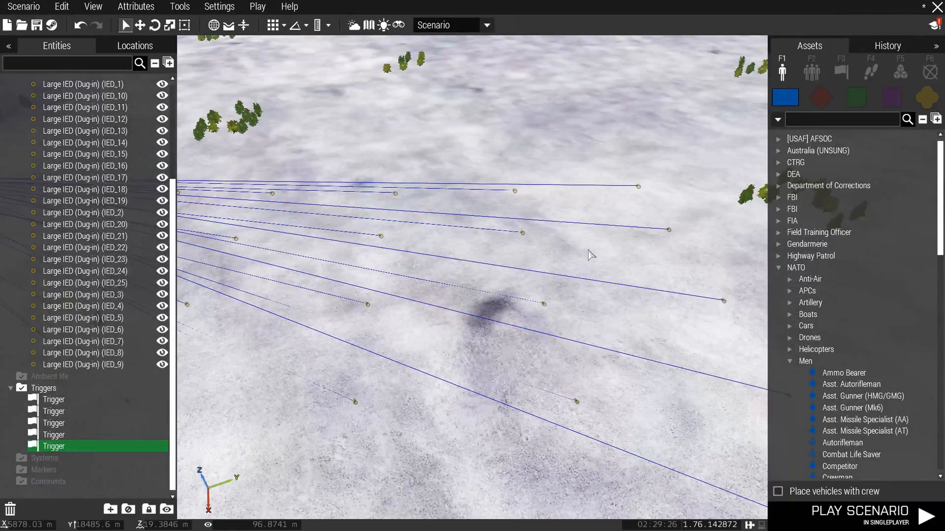
{"action": "left_click", "coordinate": [591, 255]}
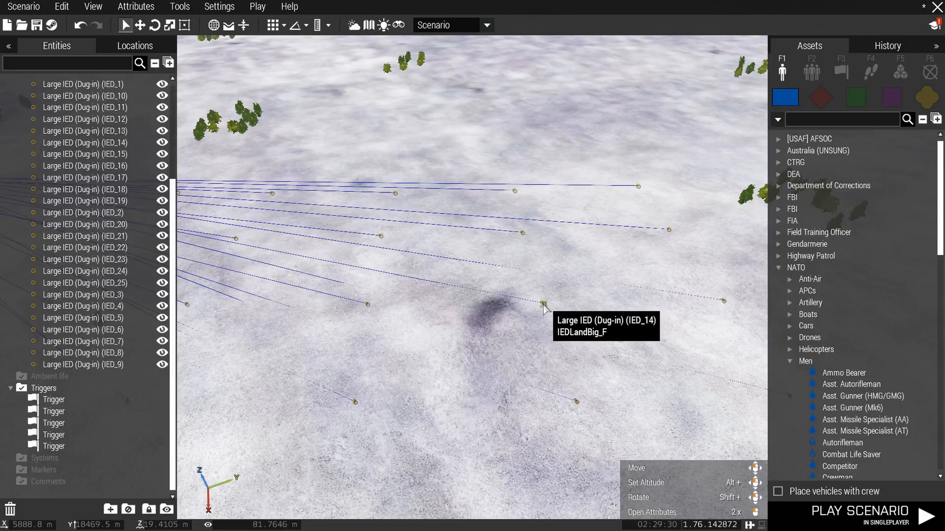
{"action": "key", "text": "s"}
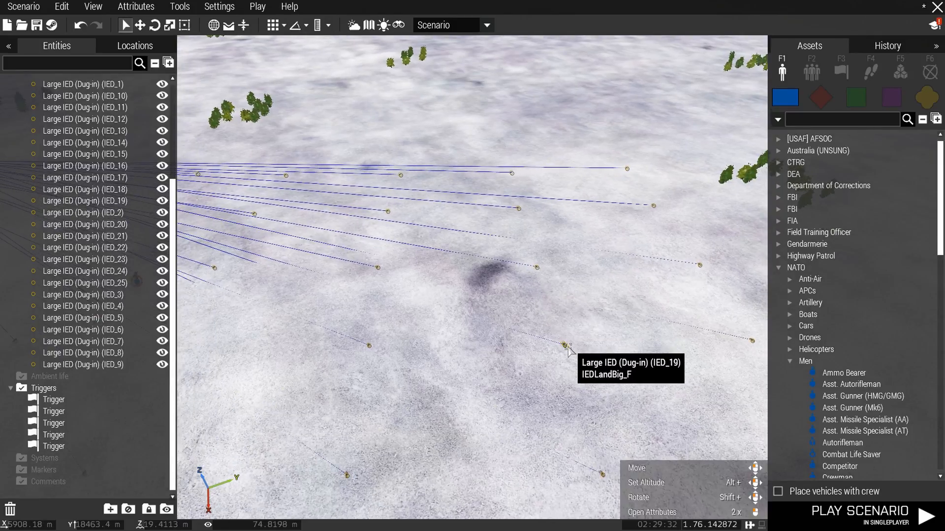
{"action": "key", "text": "s"}
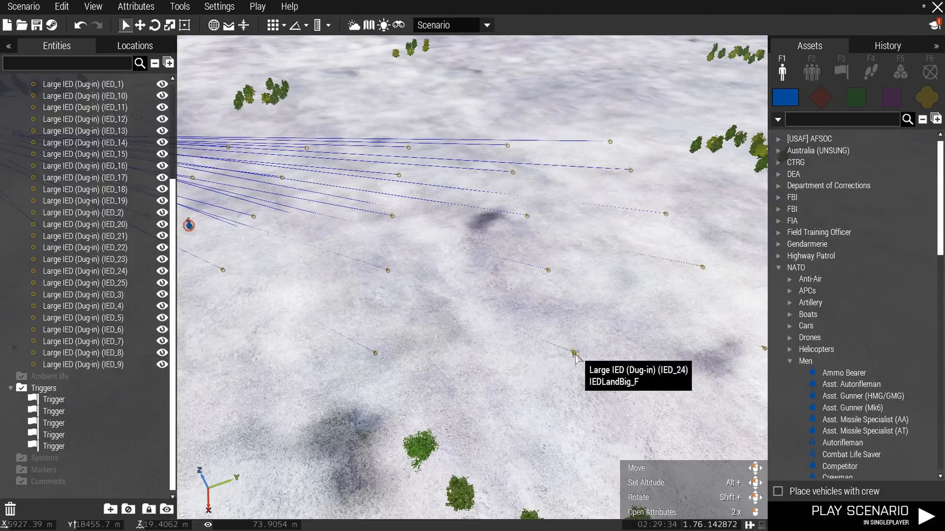
{"action": "key", "text": "s"}
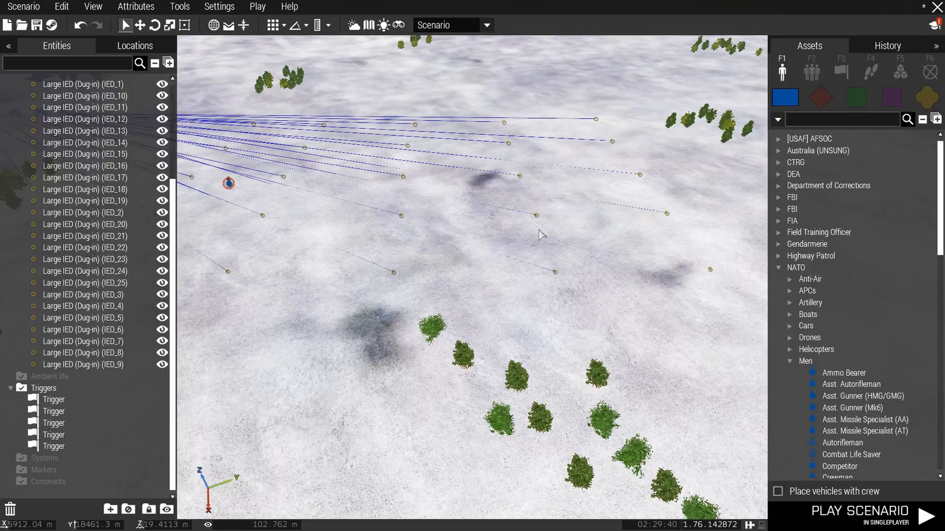
{"action": "key", "text": "a"}
{"action": "key", "text": "w"}
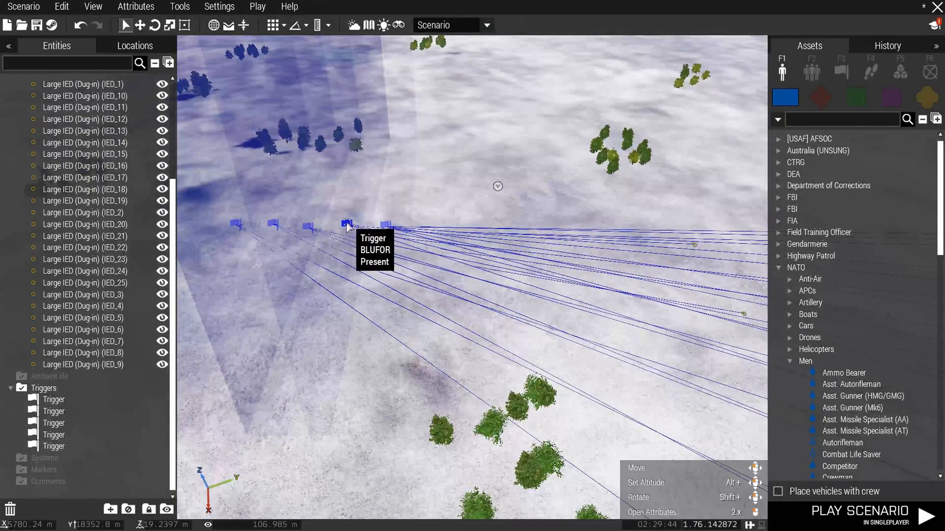
{"action": "left_click", "coordinate": [348, 227]}
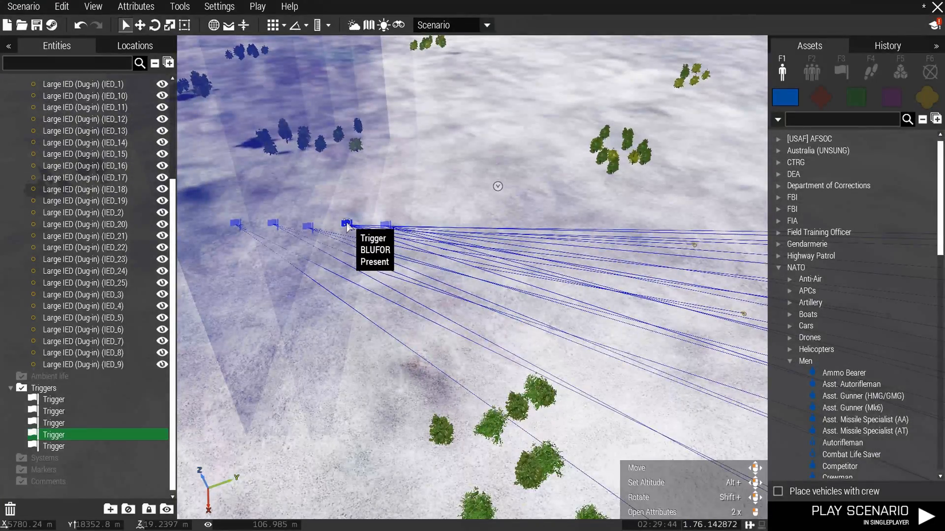
{"action": "double_click", "coordinate": [507, 312]}
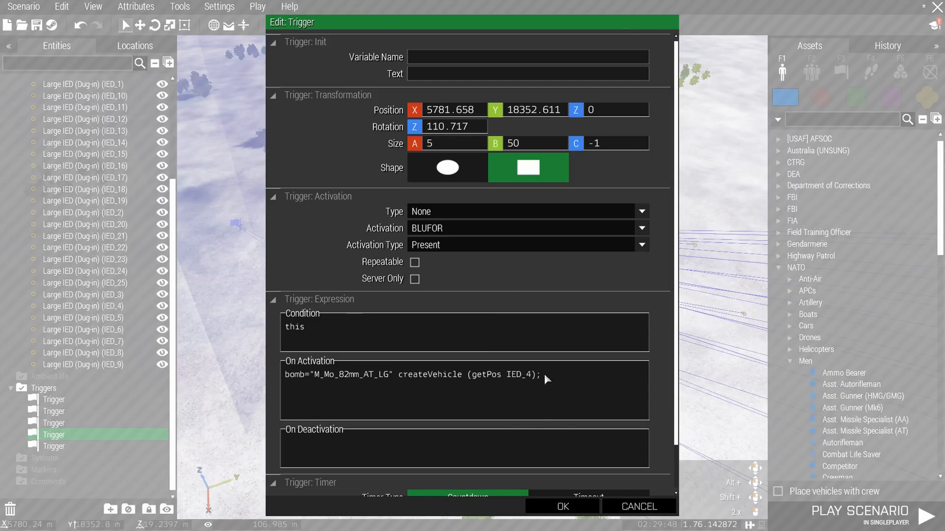
Add four copies of the createVehicle line to the fourth trigger's On Activation code, for IED_9, IED_14, IED_19 and IED_24, and apply them
{"action": "left_click_drag", "start_coordinate": [548, 374], "coordinate": [303, 380]}
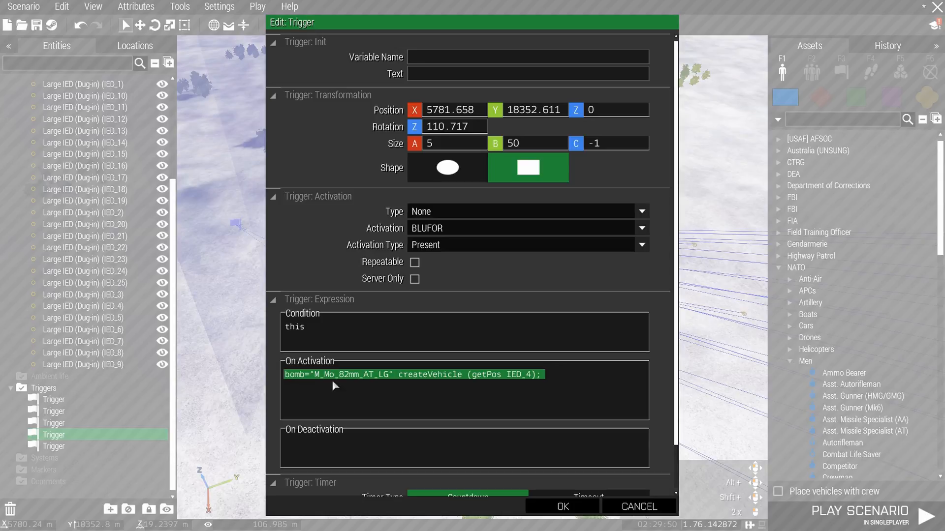
{"action": "key", "text": "ctrl+c"}
{"action": "left_click", "coordinate": [555, 368]}
{"action": "key", "text": "Return"}
{"action": "key", "text": "ctrl+v"}
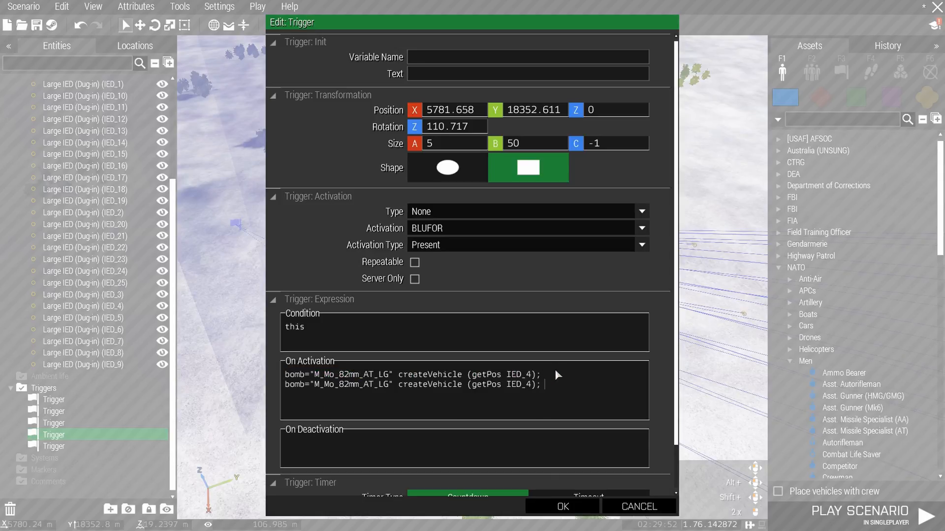
{"action": "key", "text": "Return"}
{"action": "key", "text": "ctrl+v"}
{"action": "key", "text": "Return"}
{"action": "key", "text": "ctrl+v"}
{"action": "key", "text": "Return"}
{"action": "key", "text": "ctrl+v"}
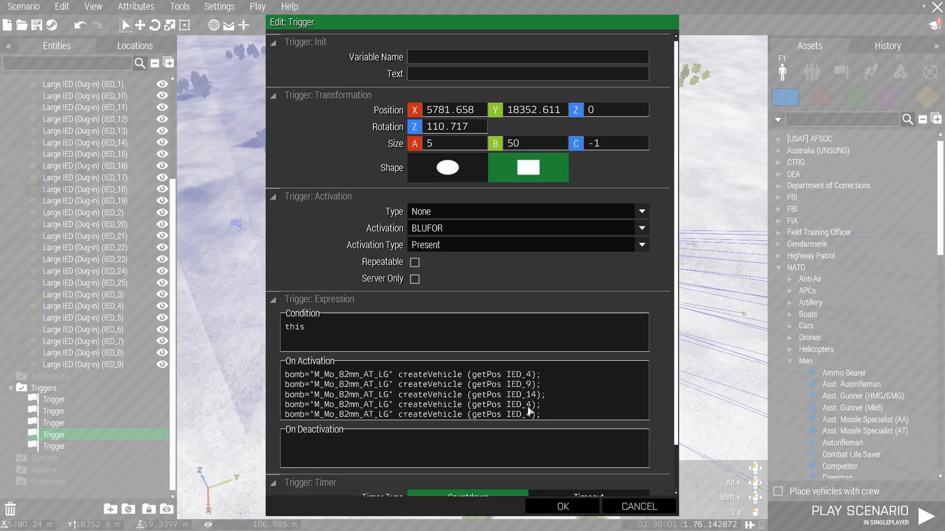
{"action": "left_click_drag", "start_coordinate": [527, 406], "coordinate": [531, 411]}
{"action": "left_click", "coordinate": [565, 509]}
Look over the third IED of each row to identify the names needed for the third trigger
{"action": "key", "text": "d"}
{"action": "key", "text": "s"}
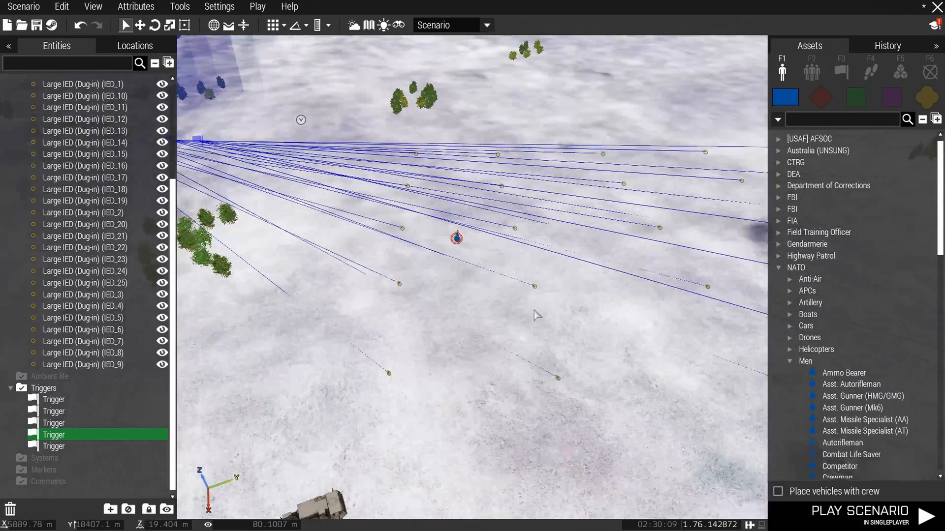
{"action": "key", "text": "w"}
{"action": "key", "text": "d"}
{"action": "key", "text": "s"}
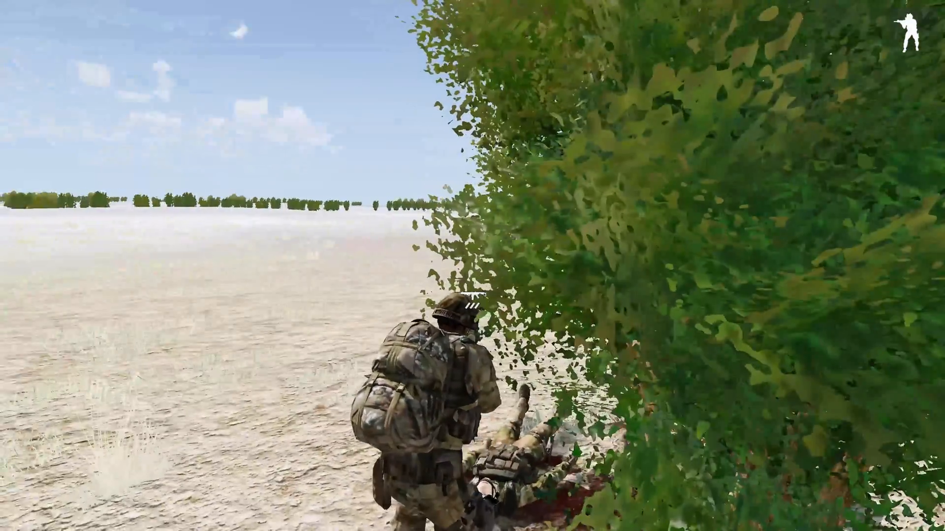
{"action": "key", "text": "KP_Enter"}
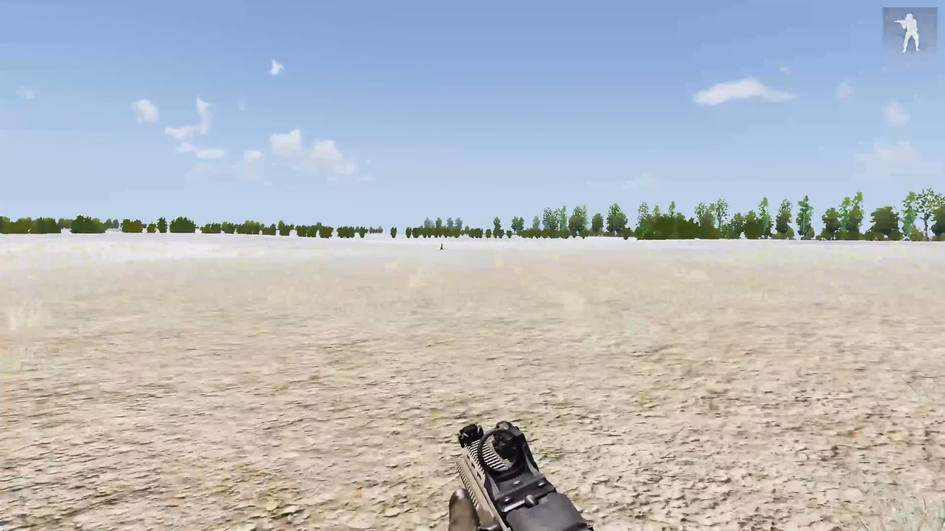
{"action": "key", "text": "alt"}
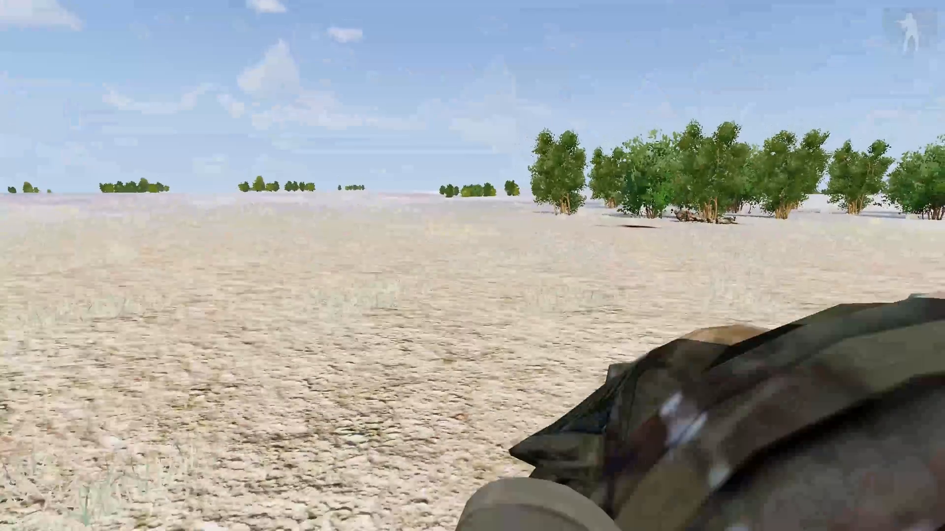